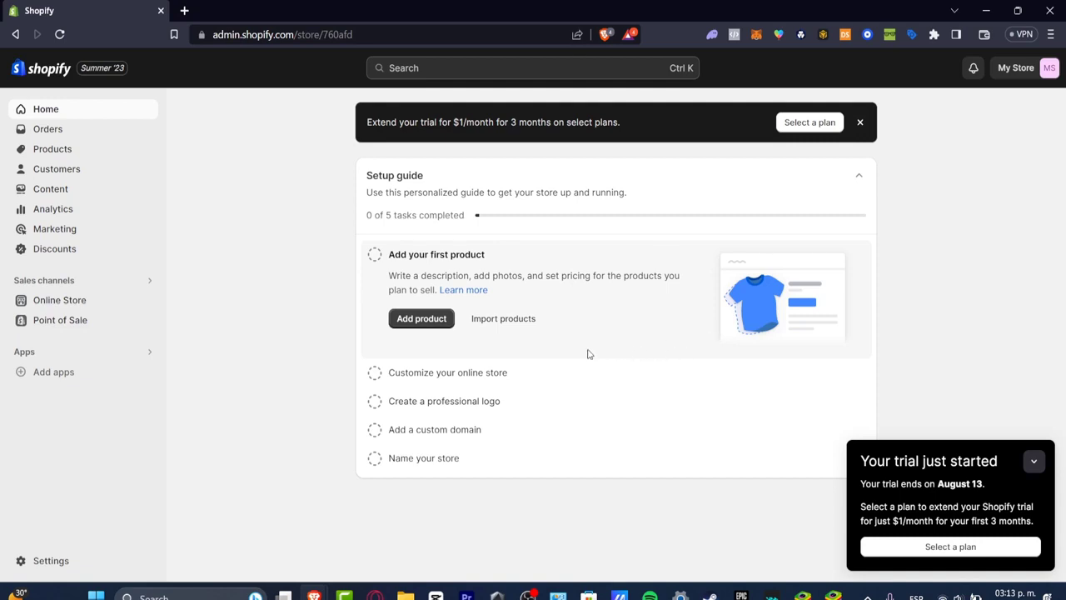
Open the Shopify App Store from the suggestions for adding apps to the store
{"action": "left_click", "coordinate": [30, 372]}
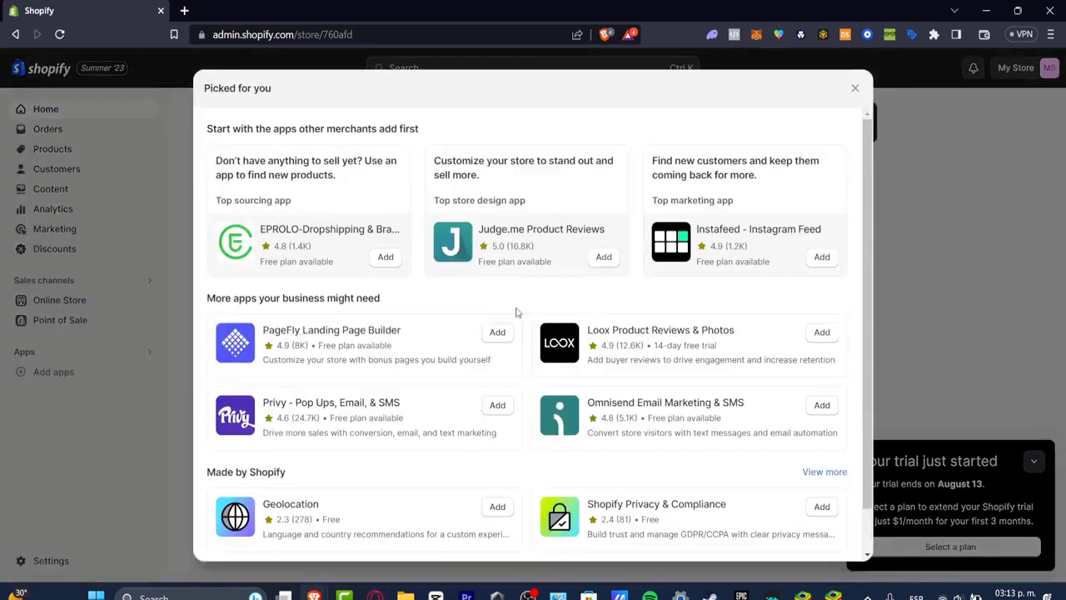
{"action": "scroll", "coordinate": [516, 312], "scroll_direction": "down", "scroll_amount": 1}
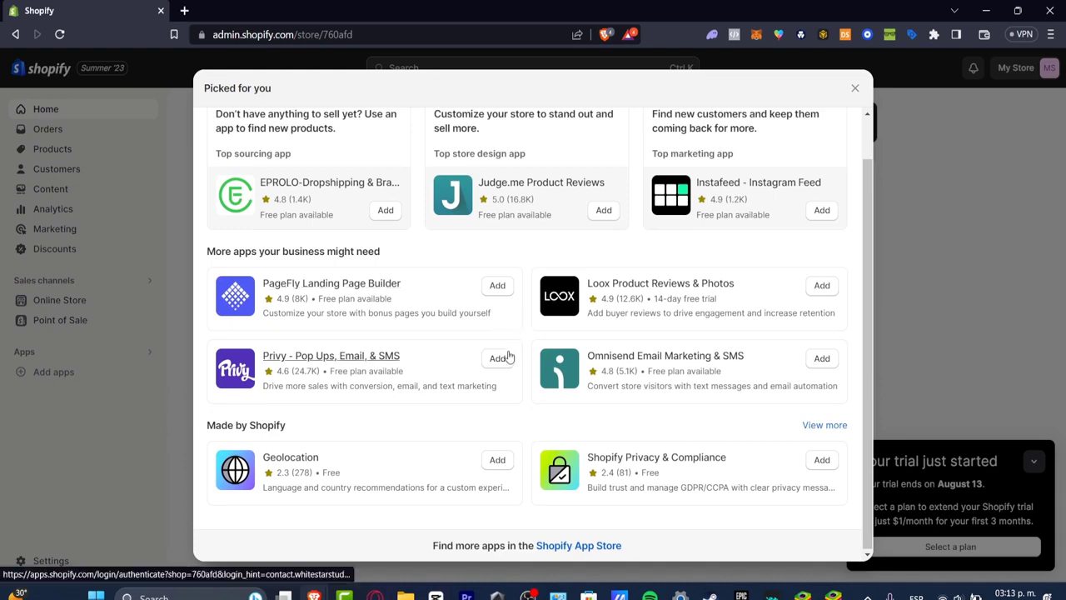
{"action": "left_click", "coordinate": [596, 545]}
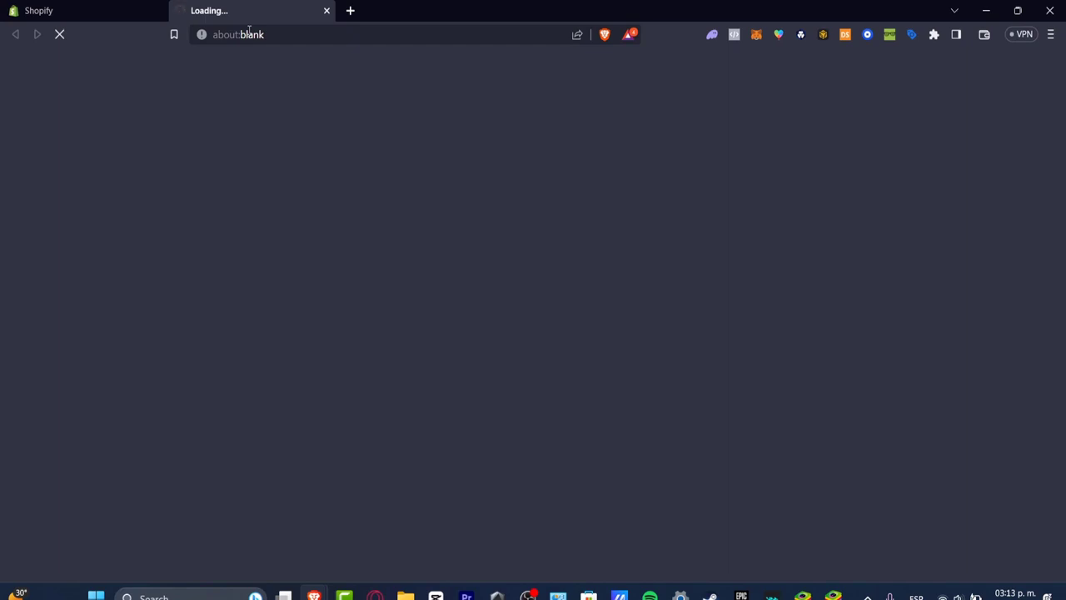
{"action": "left_click", "coordinate": [111, 4]}
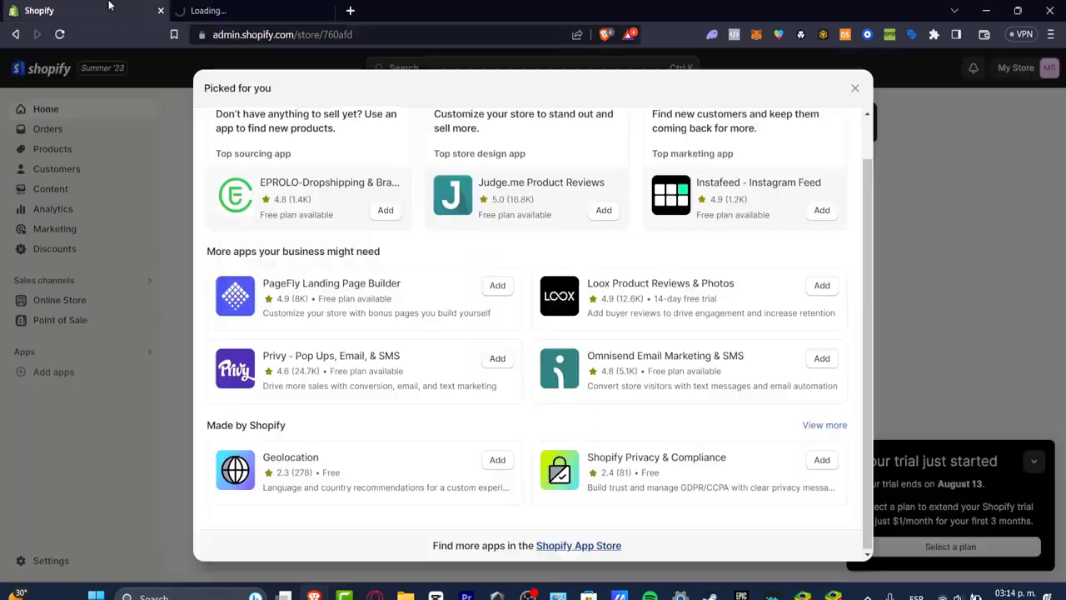
{"action": "left_click", "coordinate": [256, 7]}
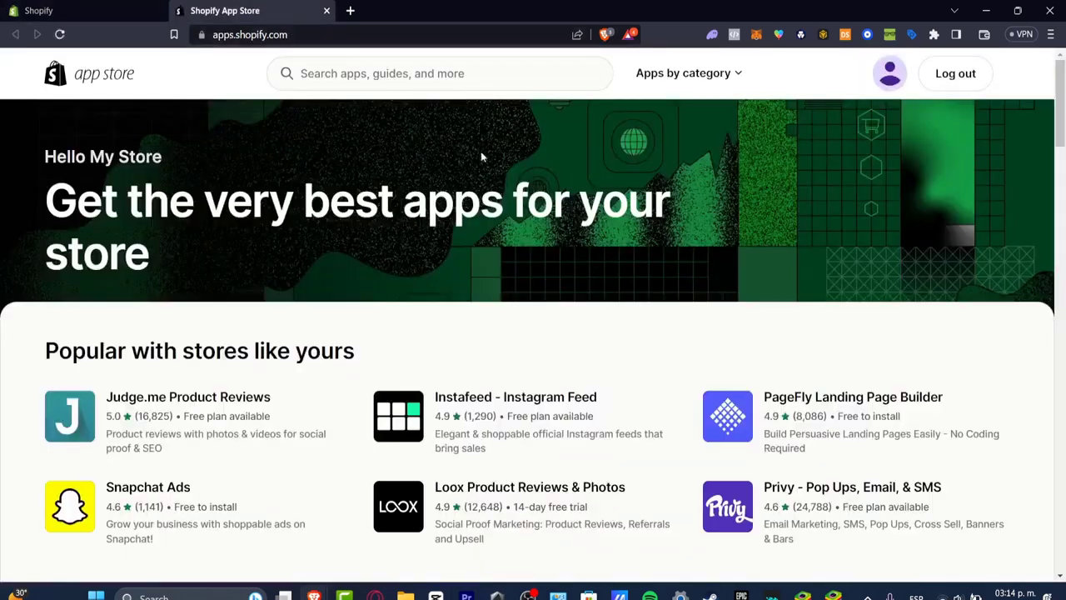
Browse the App Store's Store design category and open the PageFly Landing Page Builder listing
{"action": "left_click", "coordinate": [417, 73]}
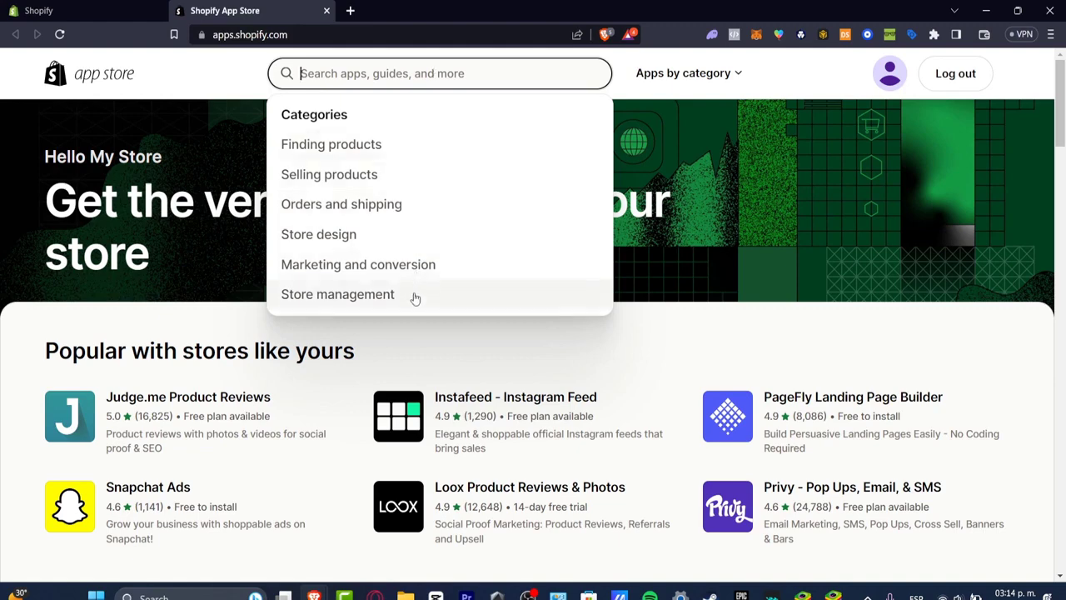
{"action": "left_click", "coordinate": [385, 265]}
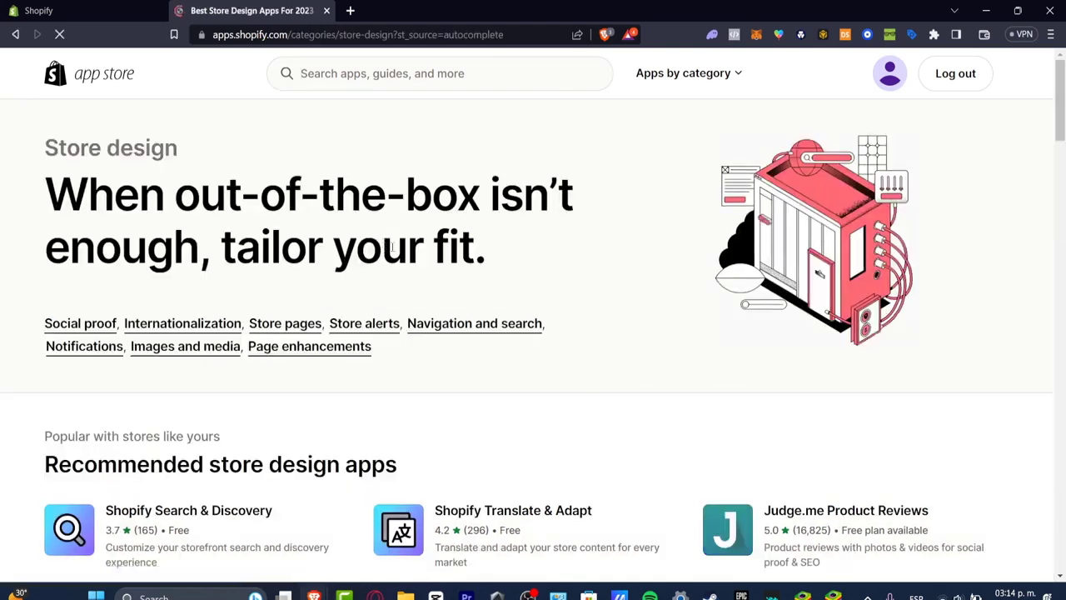
{"action": "scroll", "coordinate": [661, 275], "scroll_direction": "down", "scroll_amount": 3}
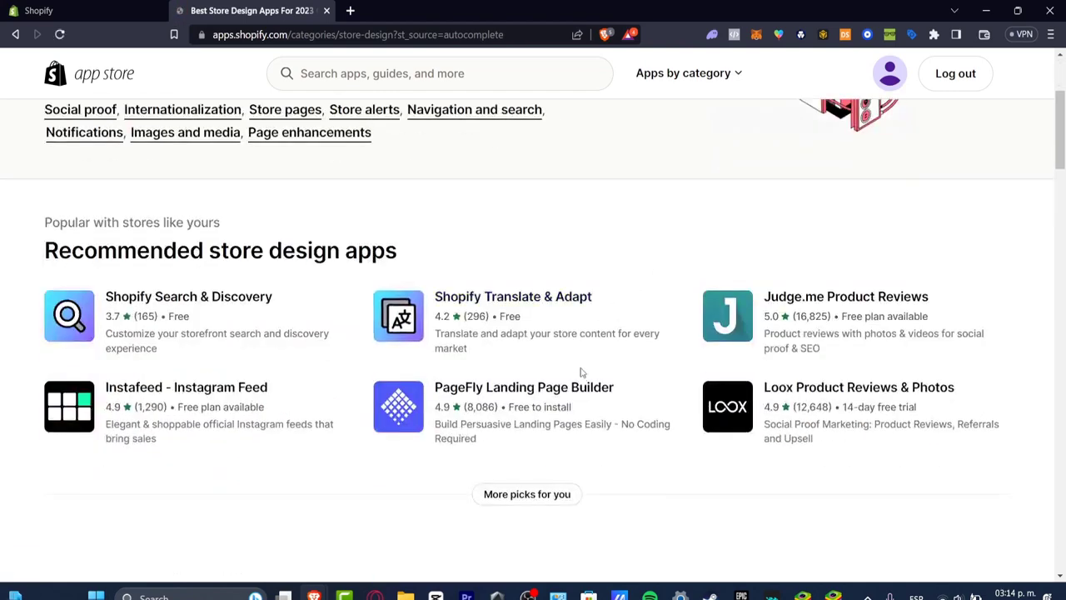
{"action": "left_click", "coordinate": [580, 410]}
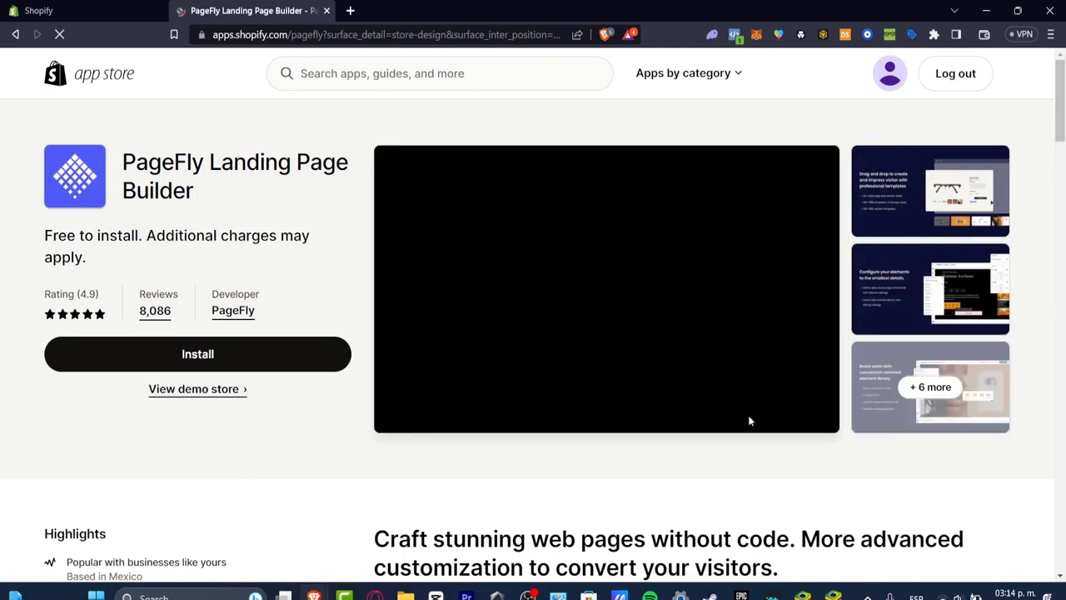
Look through the PageFly listing down to its similar apps and open the Shogun Landing Page Builder listing
{"action": "scroll", "coordinate": [749, 420], "scroll_direction": "down", "scroll_amount": 20}
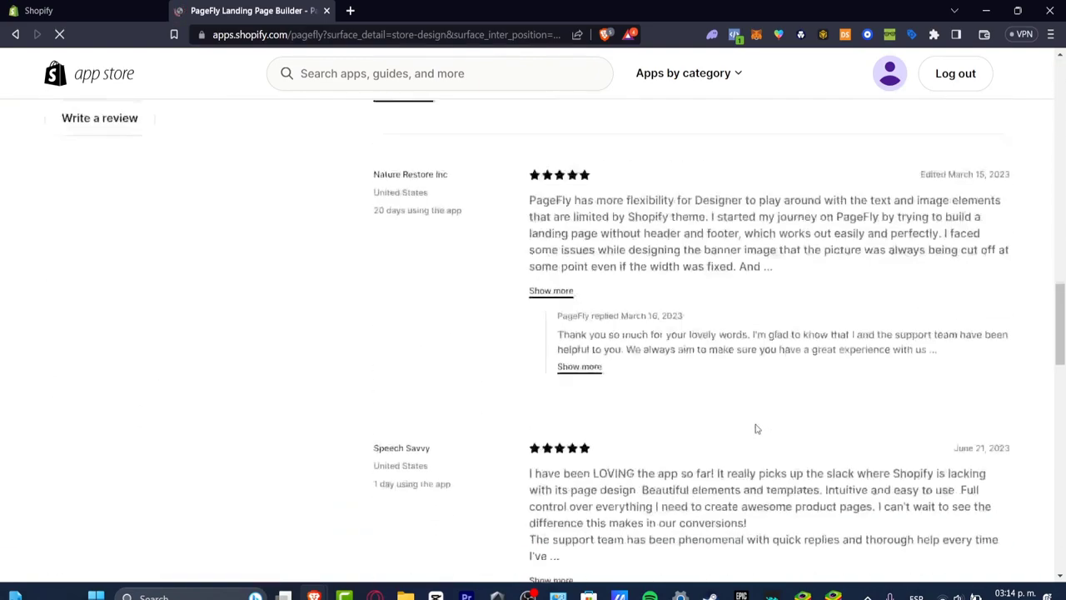
{"action": "scroll", "coordinate": [757, 428], "scroll_direction": "down", "scroll_amount": 15}
{"action": "scroll", "coordinate": [757, 428], "scroll_direction": "up", "scroll_amount": 3}
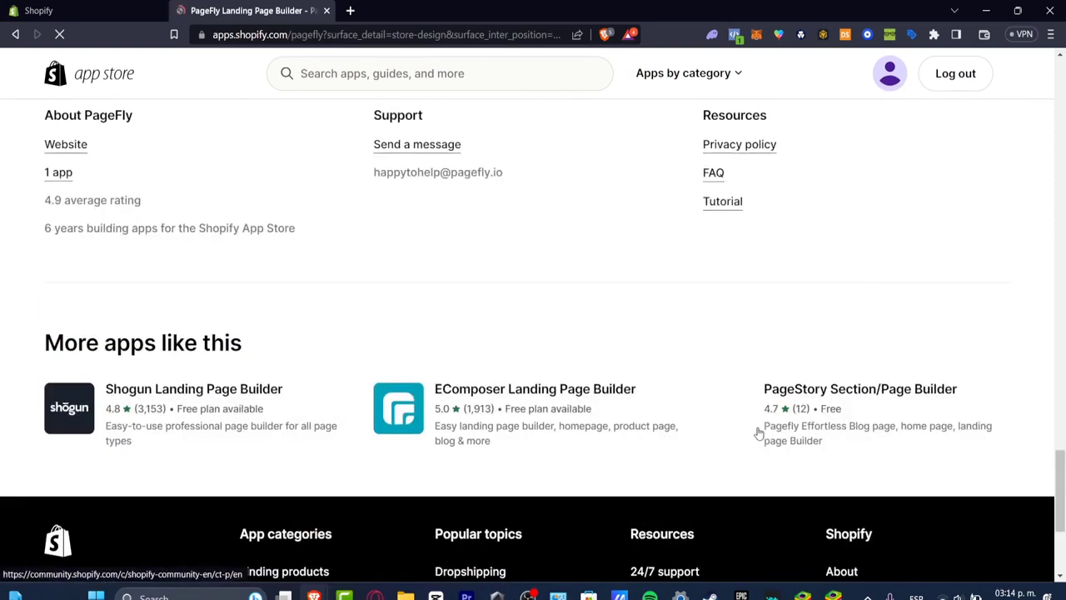
{"action": "left_click", "coordinate": [278, 393]}
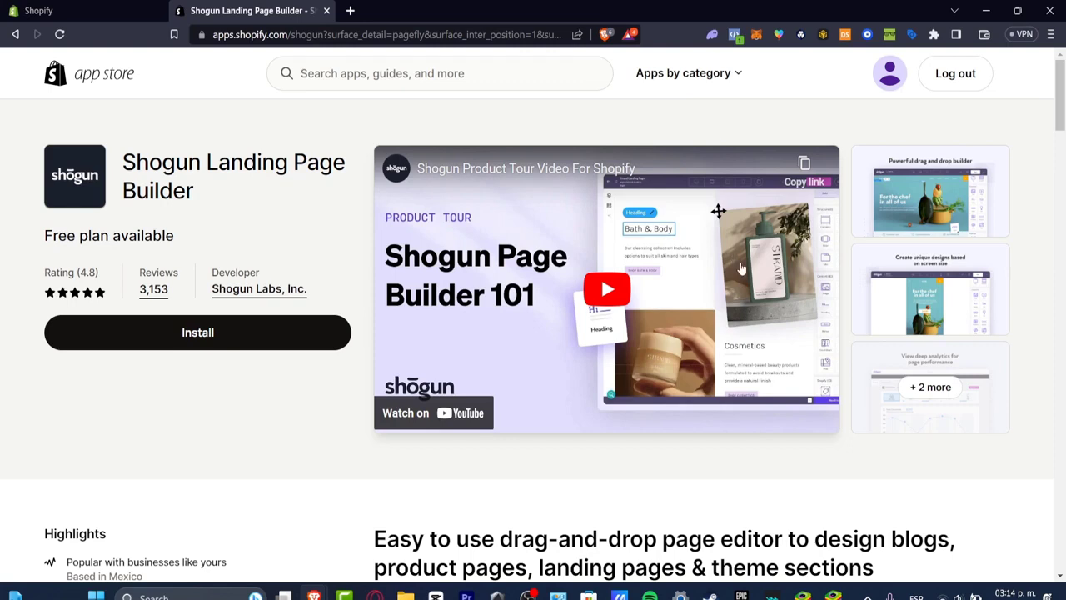
Play the Shogun product tour video, skip ahead through it to see the page editor, and pause it
{"action": "left_click", "coordinate": [606, 289]}
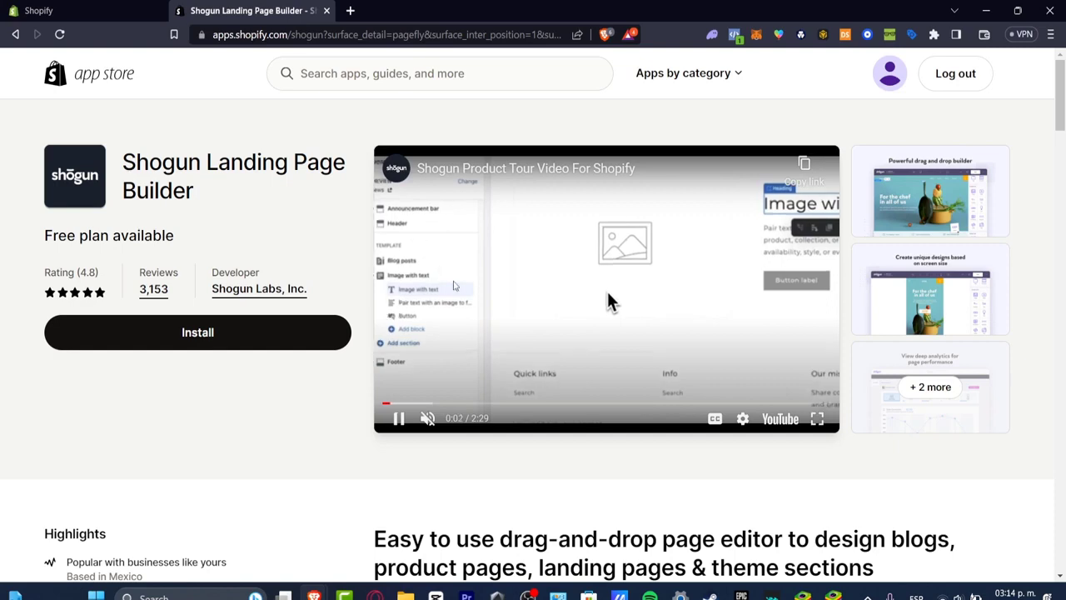
{"action": "left_click", "coordinate": [431, 404]}
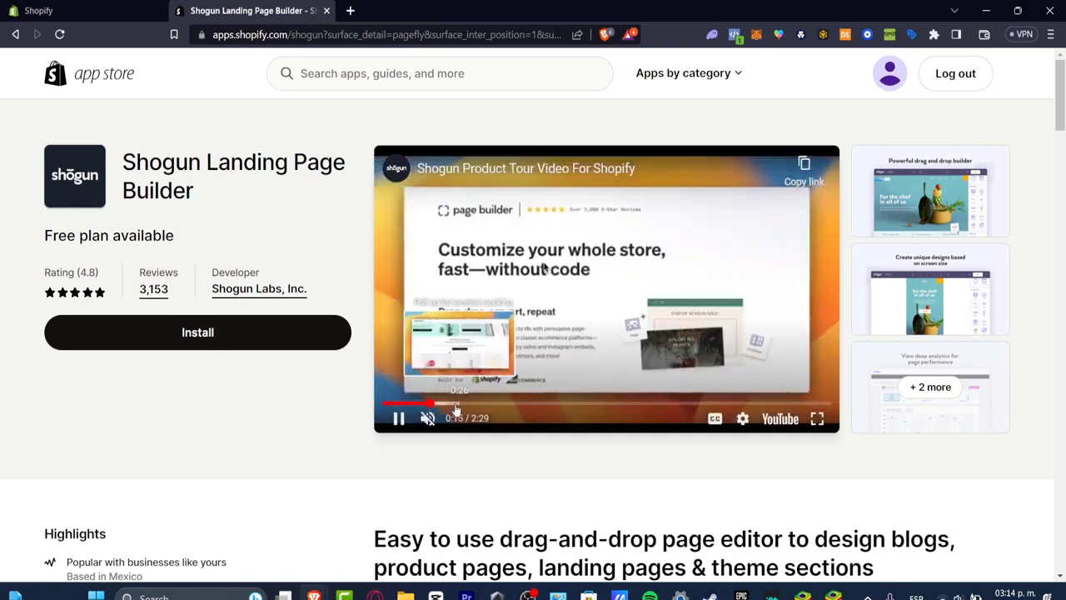
{"action": "left_click", "coordinate": [456, 404]}
{"action": "left_click", "coordinate": [472, 404]}
{"action": "left_click", "coordinate": [497, 404]}
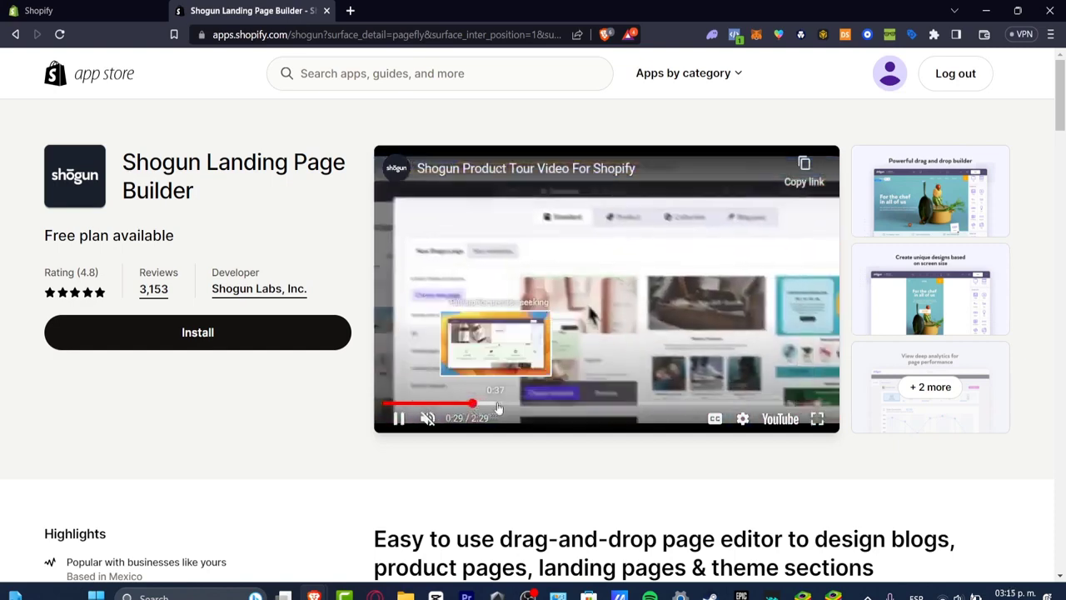
{"action": "left_click", "coordinate": [533, 404]}
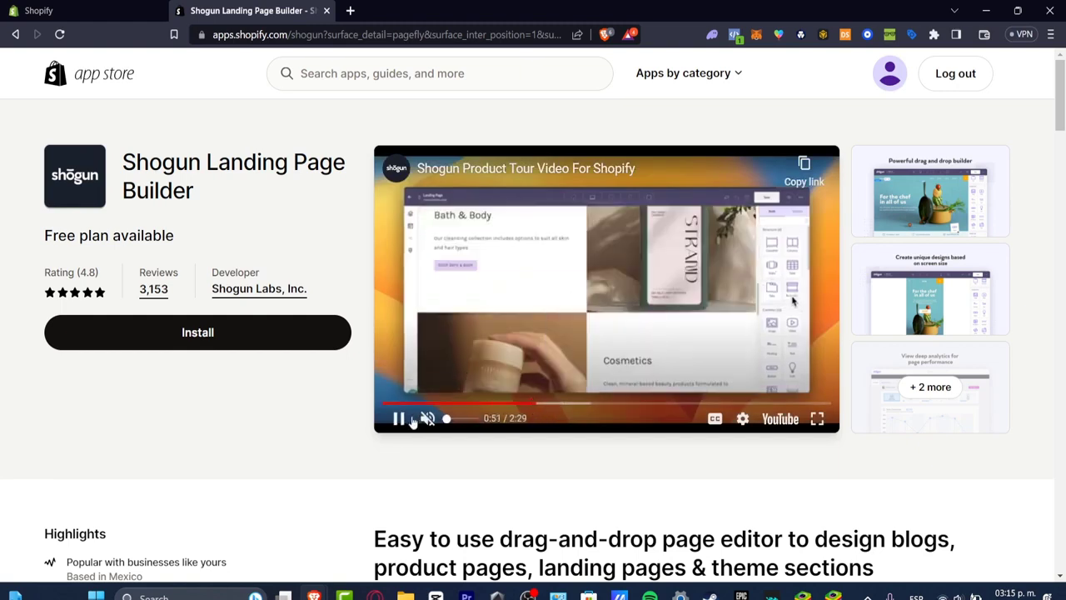
{"action": "left_click", "coordinate": [408, 419]}
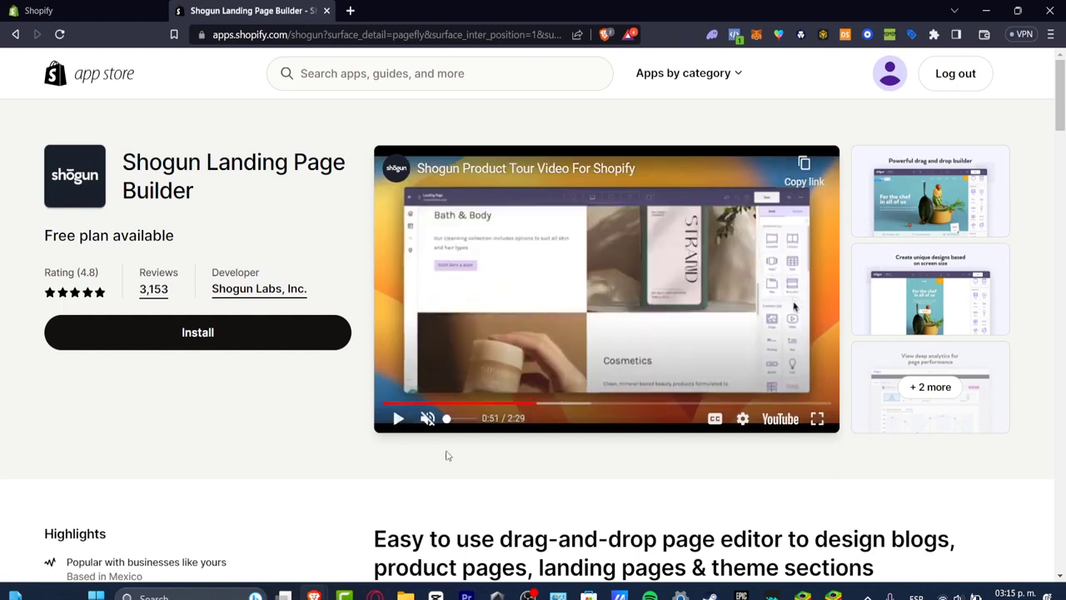
Close the App Store and app suggestions, and go to the Online Store's themes with the trial notice collapsed
{"action": "left_click", "coordinate": [326, 11]}
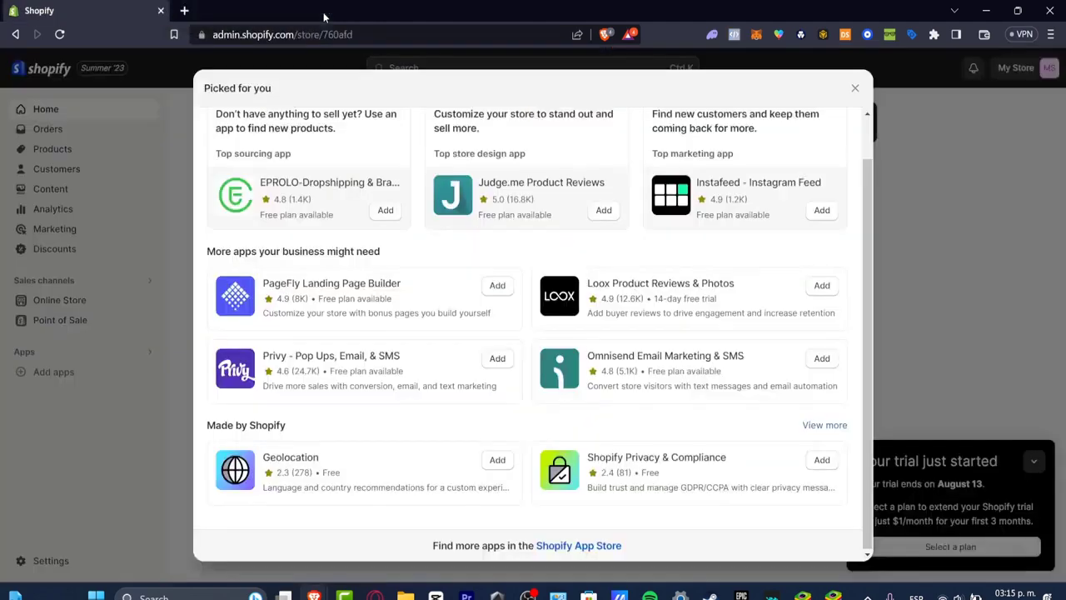
{"action": "left_click", "coordinate": [854, 89]}
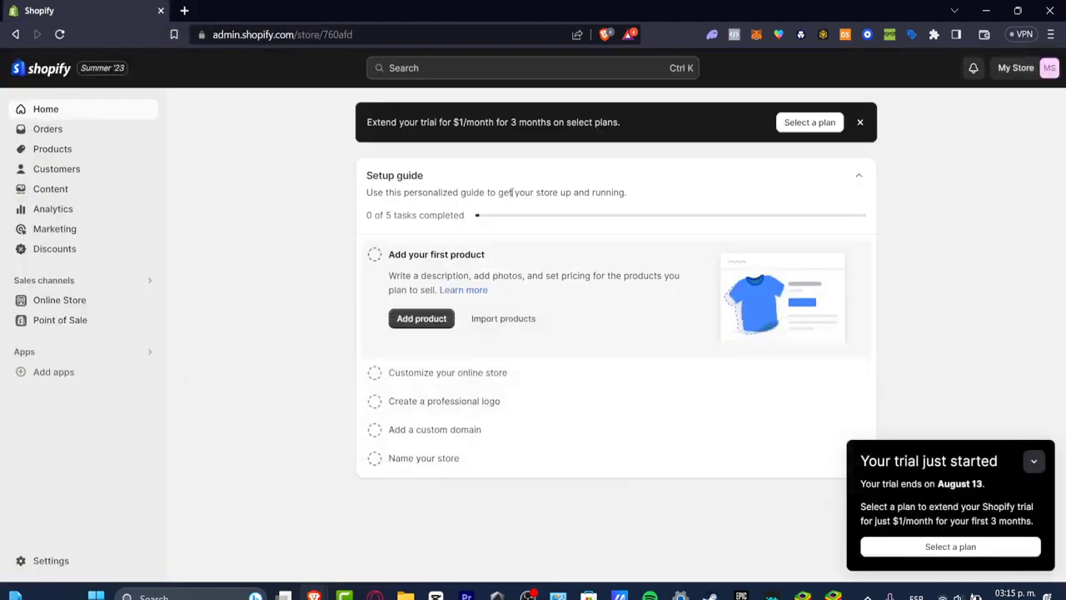
{"action": "left_click", "coordinate": [70, 306]}
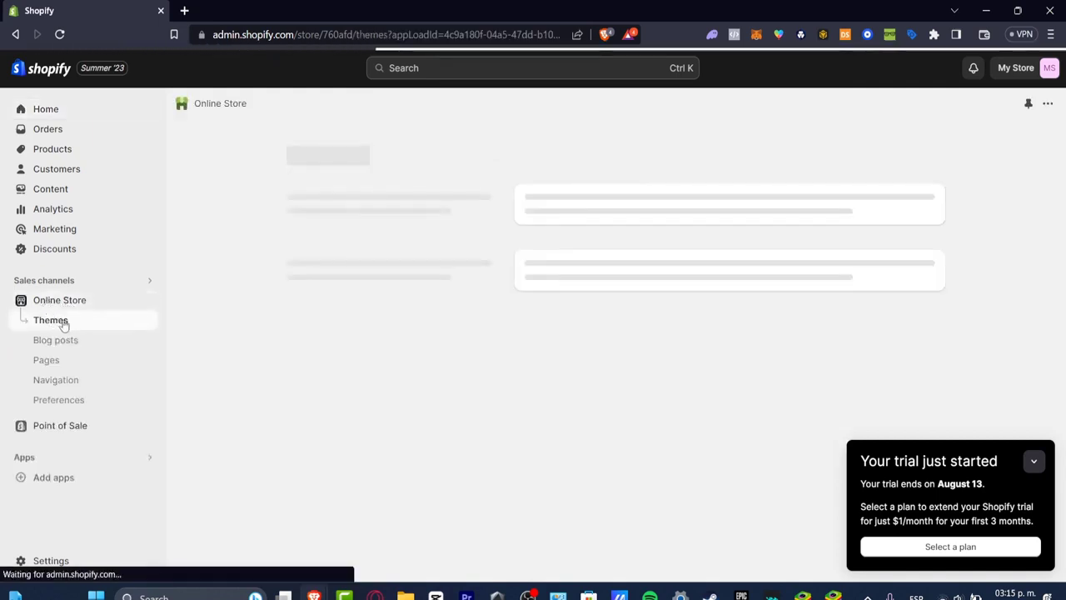
{"action": "left_click", "coordinate": [1033, 460]}
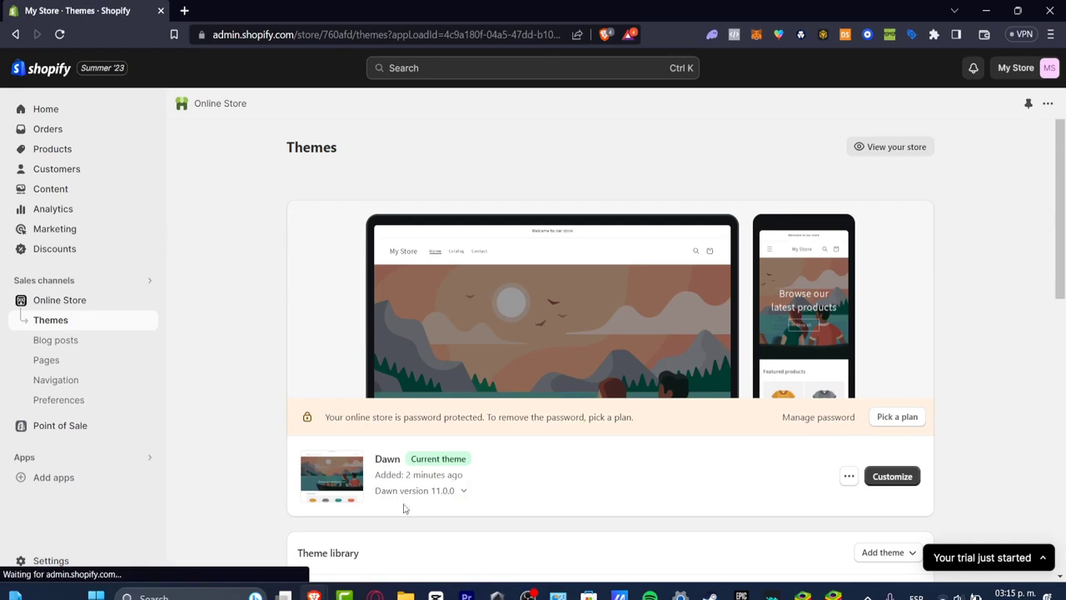
Examine the themes page, including the current theme, the theme library and the popular free themes such as Dawn
{"action": "scroll", "coordinate": [940, 198], "scroll_direction": "down", "scroll_amount": 1}
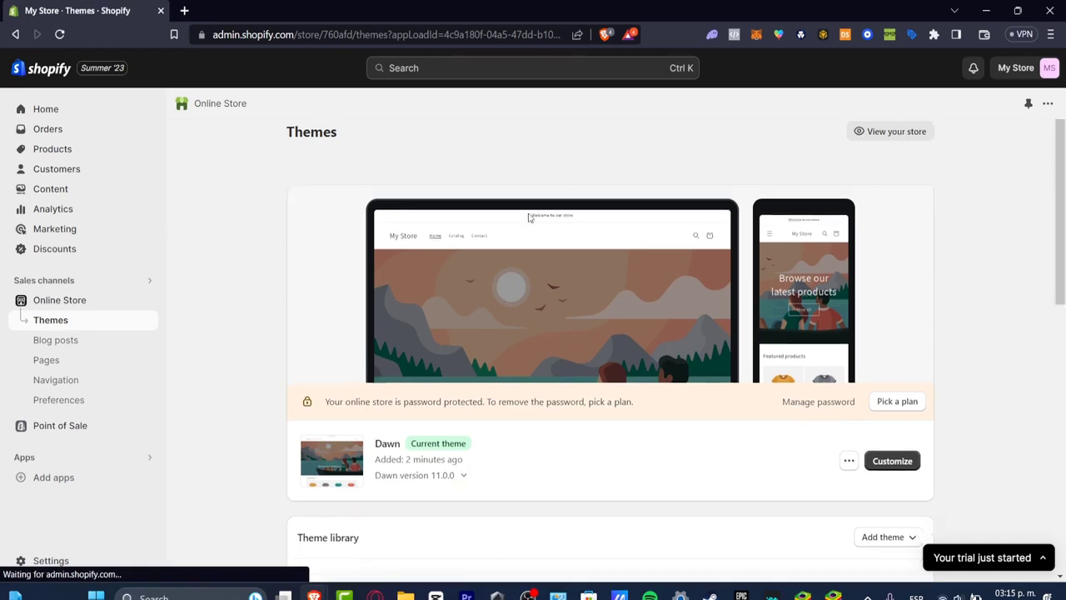
{"action": "scroll", "coordinate": [1004, 414], "scroll_direction": "down", "scroll_amount": 3}
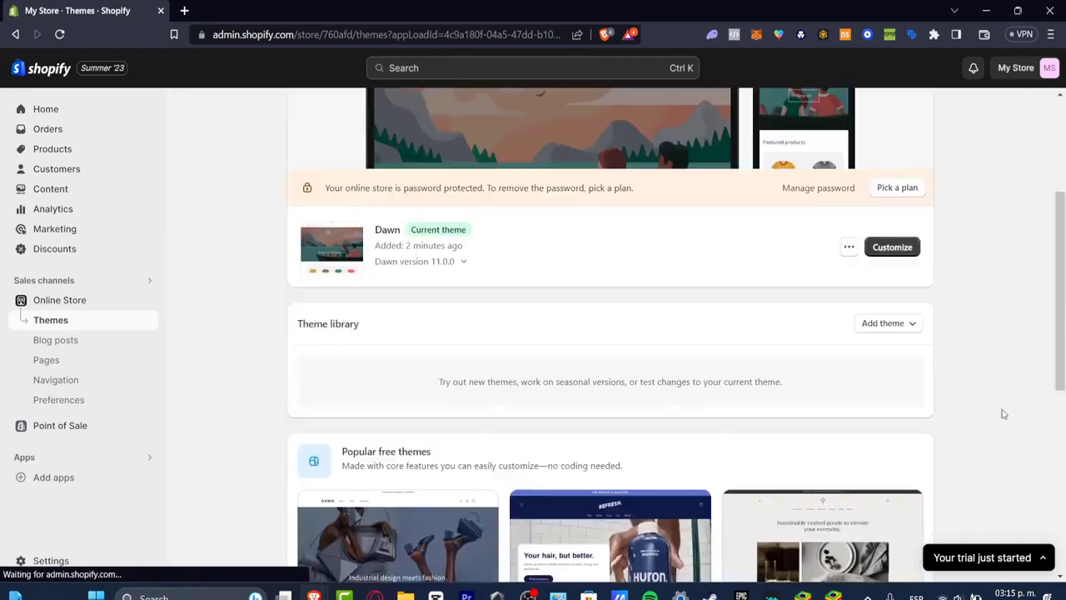
{"action": "scroll", "coordinate": [1004, 413], "scroll_direction": "down", "scroll_amount": 3}
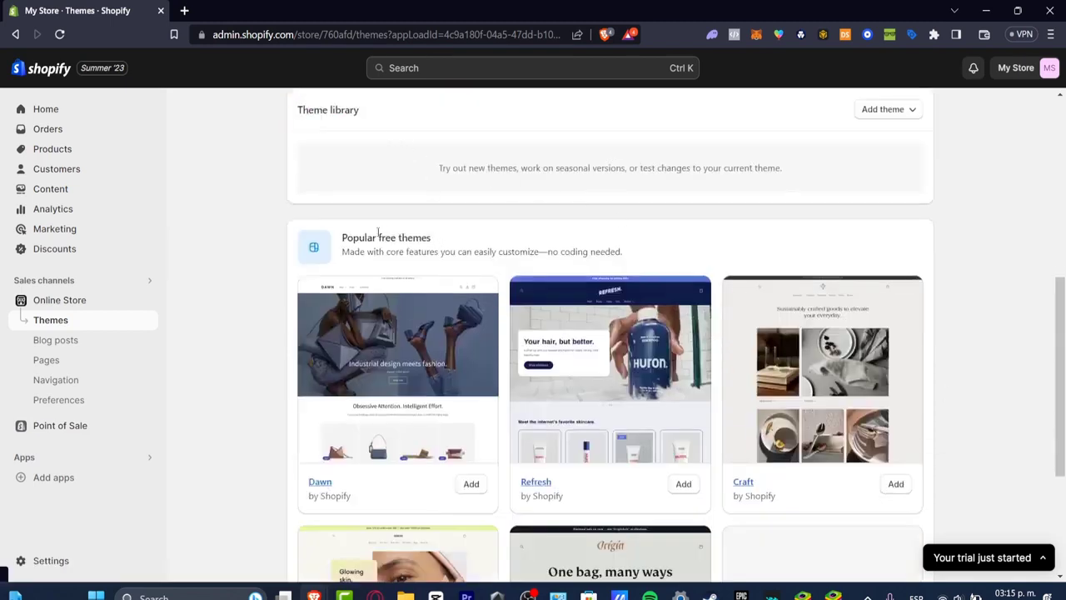
{"action": "left_click_drag", "start_coordinate": [378, 233], "coordinate": [439, 243]}
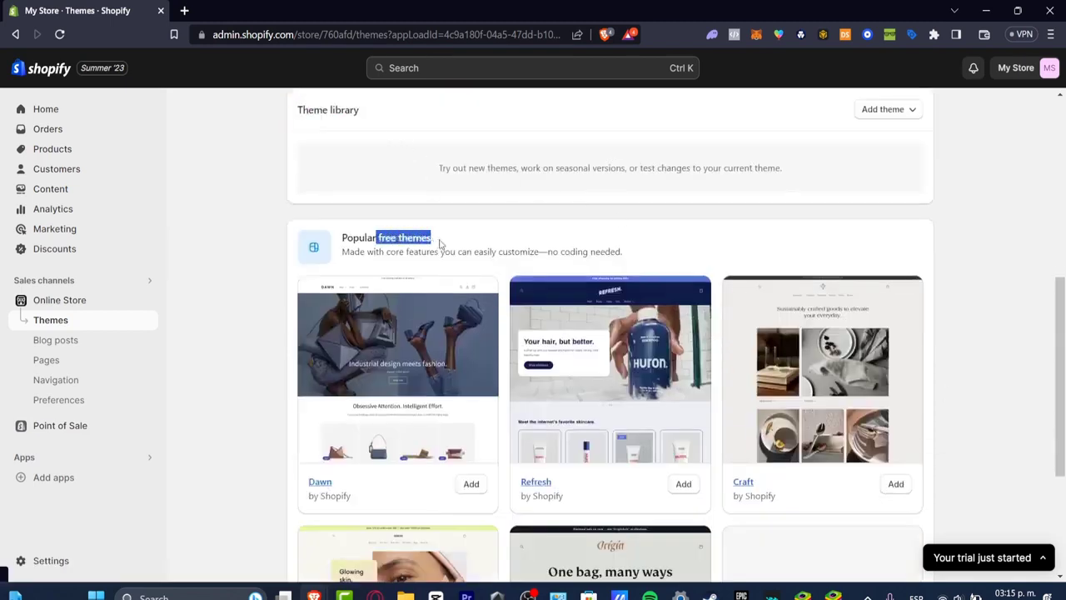
{"action": "left_click_drag", "start_coordinate": [473, 253], "coordinate": [631, 255]}
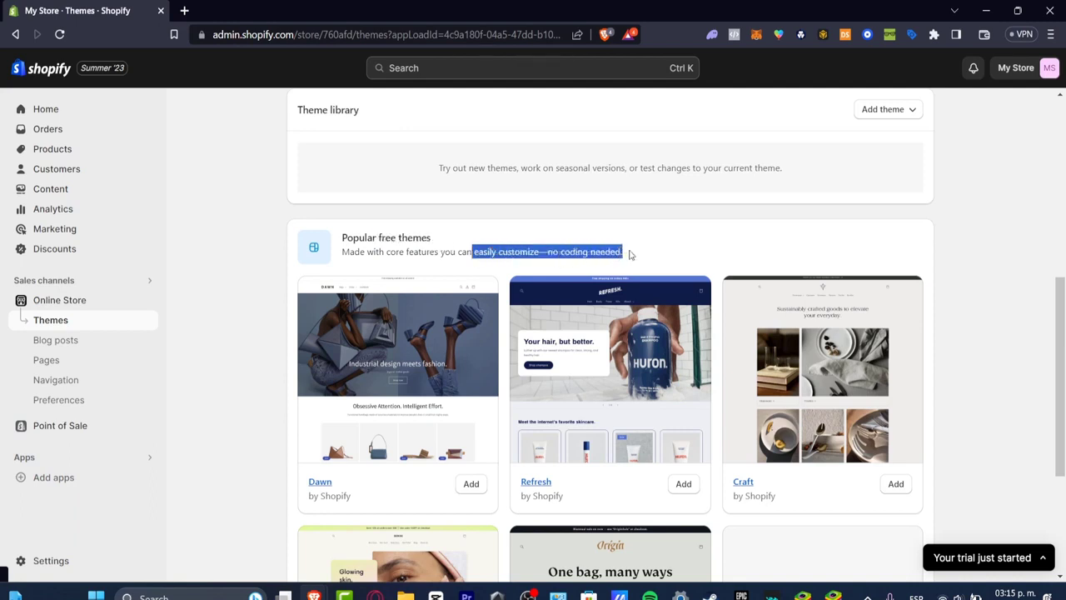
{"action": "scroll", "coordinate": [741, 242], "scroll_direction": "down", "scroll_amount": 3}
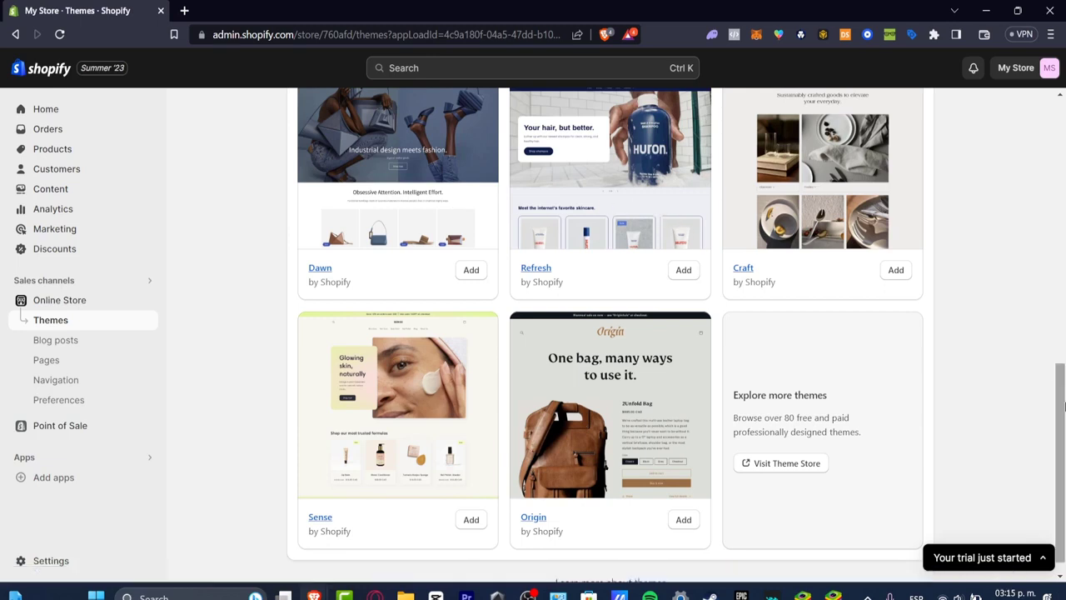
{"action": "left_click_drag", "start_coordinate": [1062, 417], "coordinate": [1061, 366]}
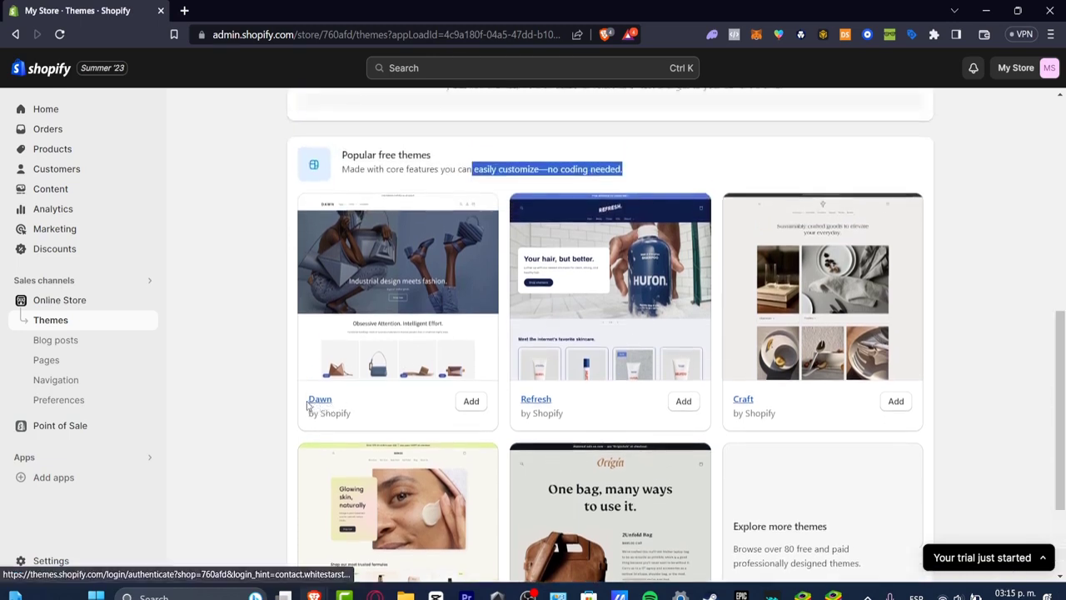
{"action": "left_click_drag", "start_coordinate": [308, 404], "coordinate": [358, 415]}
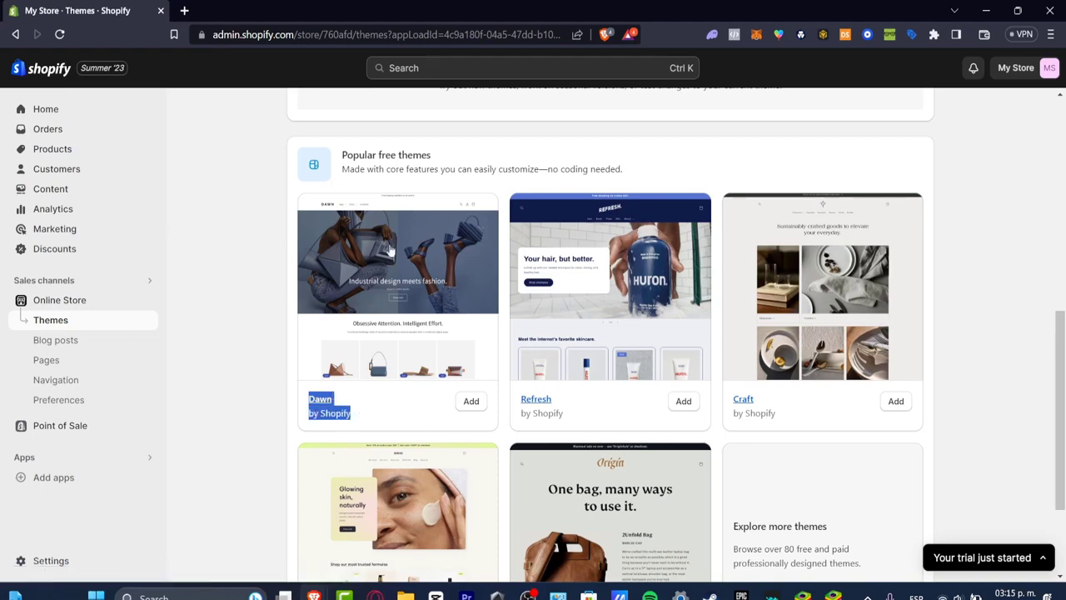
Return to the current theme, Dawn, and open its storefront preview
{"action": "scroll", "coordinate": [404, 300], "scroll_direction": "up", "scroll_amount": 5}
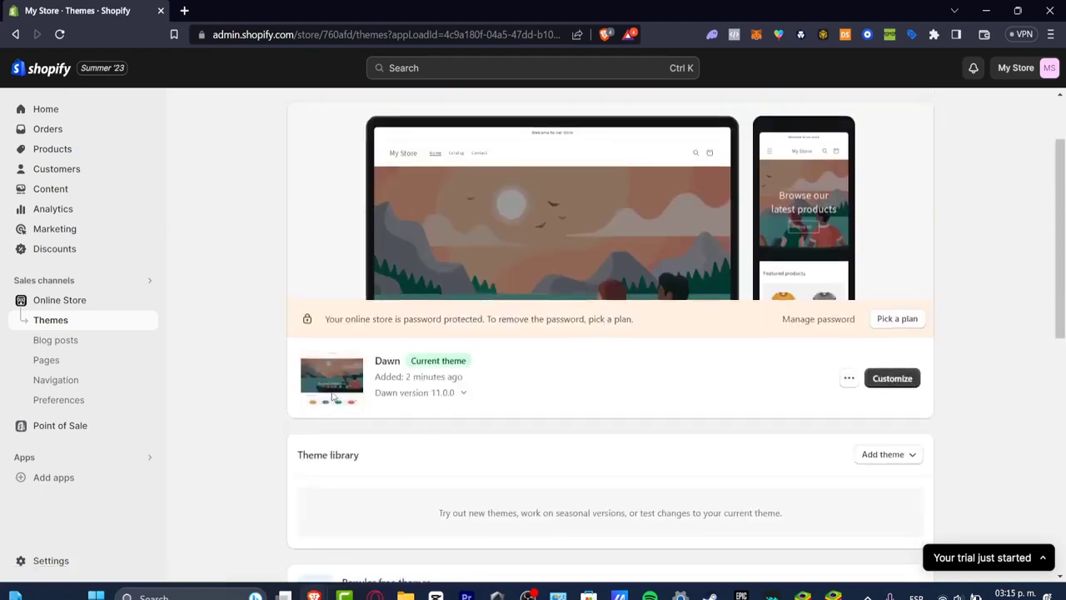
{"action": "left_click_drag", "start_coordinate": [372, 370], "coordinate": [409, 367]}
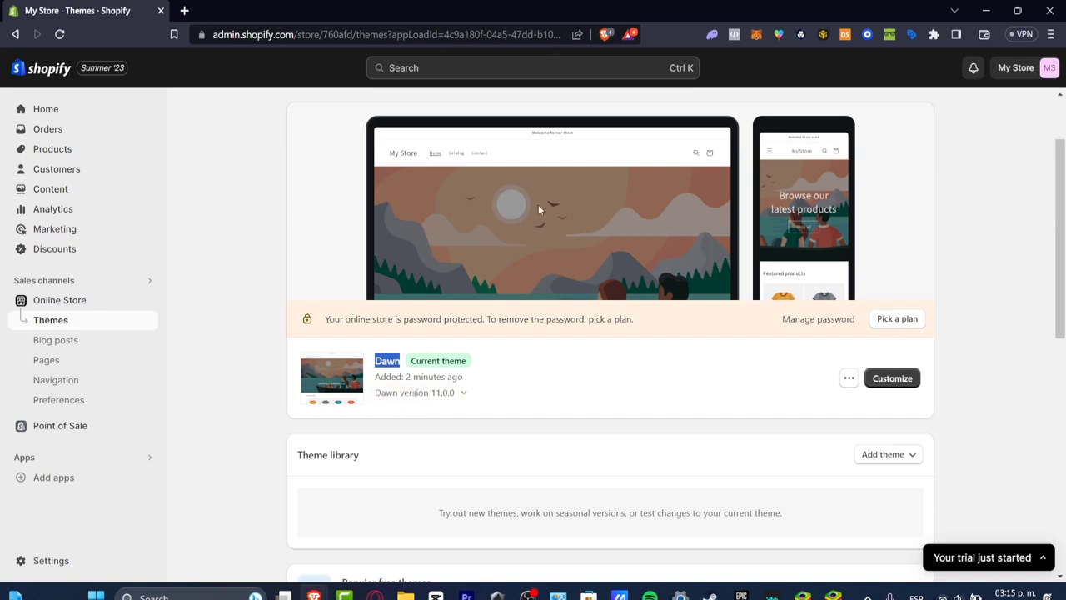
{"action": "left_click", "coordinate": [850, 379]}
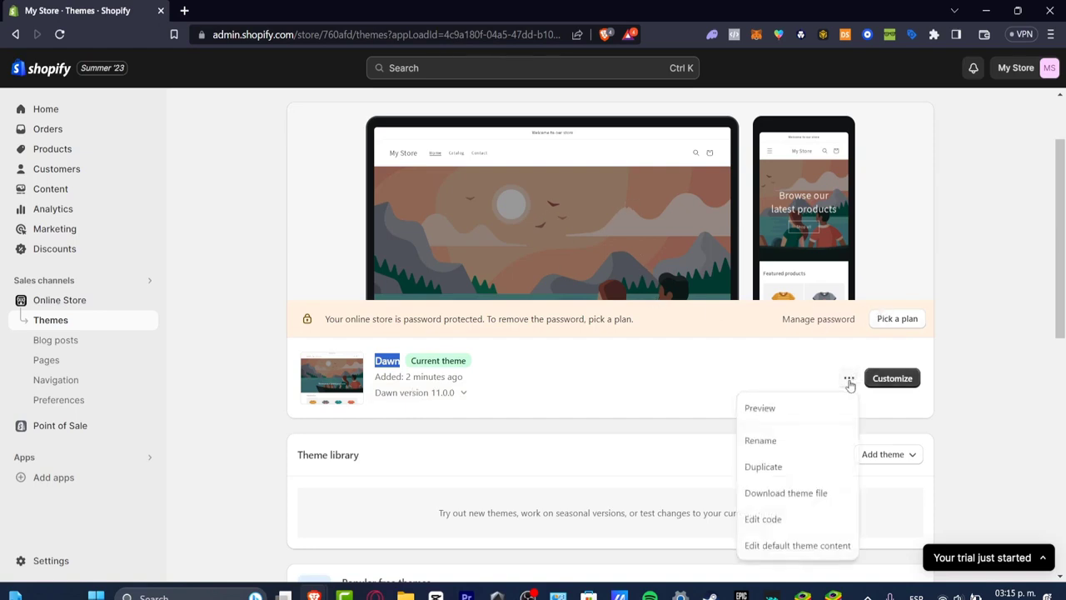
{"action": "left_click", "coordinate": [787, 408]}
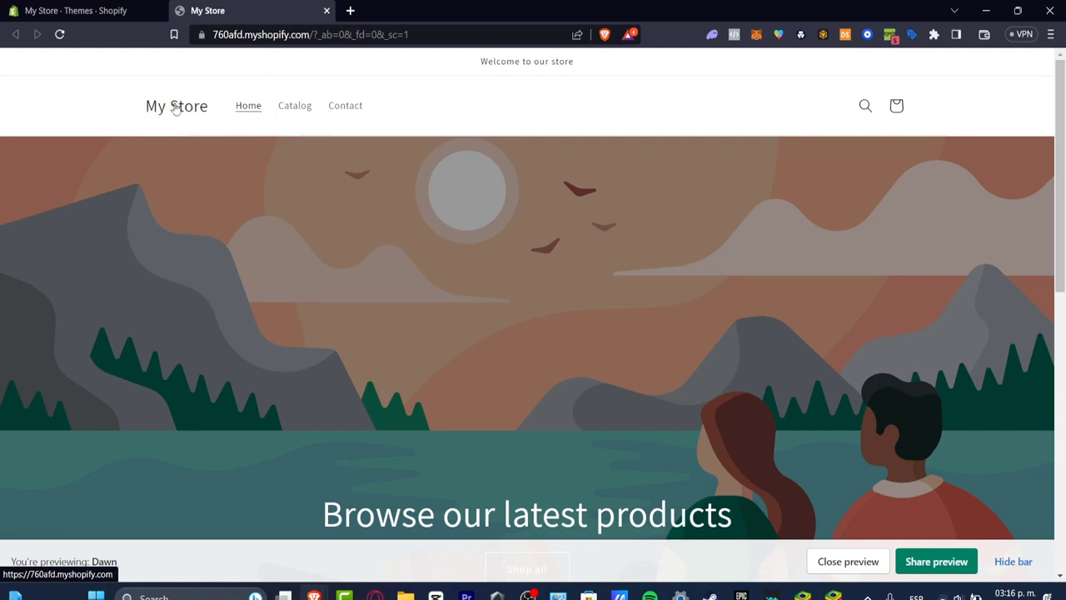
Look over the Dawn preview's announcement text, header and featured products section
{"action": "left_click_drag", "start_coordinate": [489, 56], "coordinate": [714, 195]}
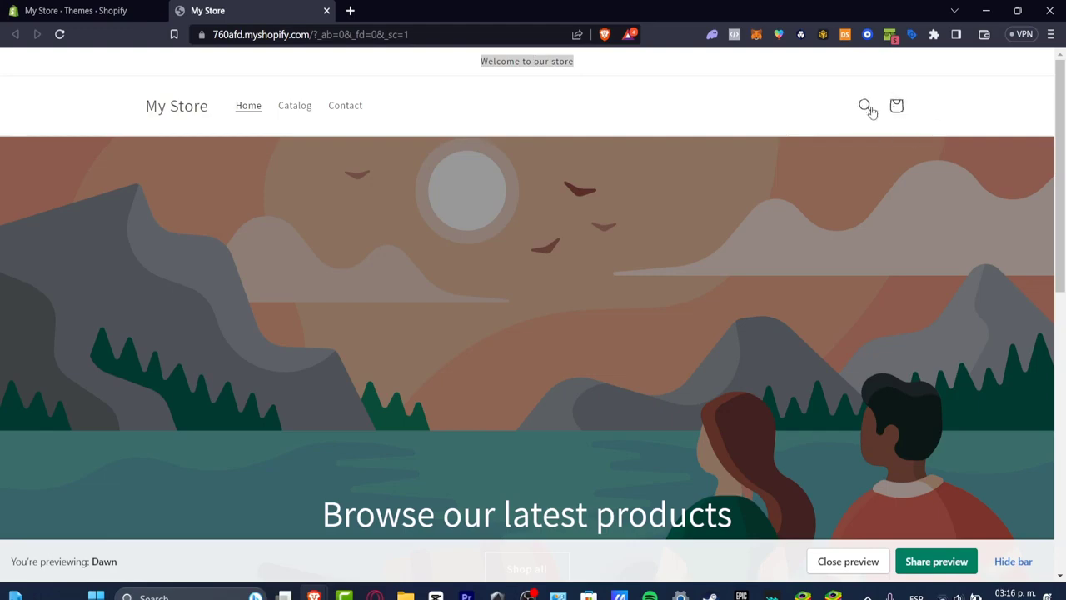
{"action": "scroll", "coordinate": [887, 133], "scroll_direction": "down", "scroll_amount": 3}
{"action": "scroll", "coordinate": [566, 350], "scroll_direction": "down", "scroll_amount": 3}
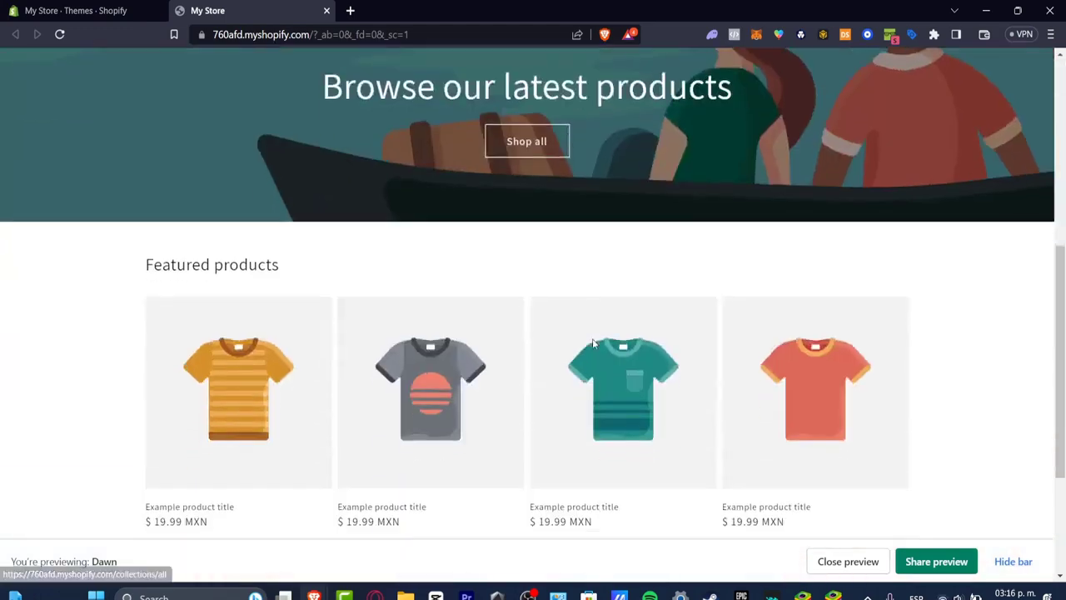
Look over the featured products and email subscription sections of the Dawn preview, and close the preview along with its tab
{"action": "scroll", "coordinate": [414, 278], "scroll_direction": "down", "scroll_amount": 3}
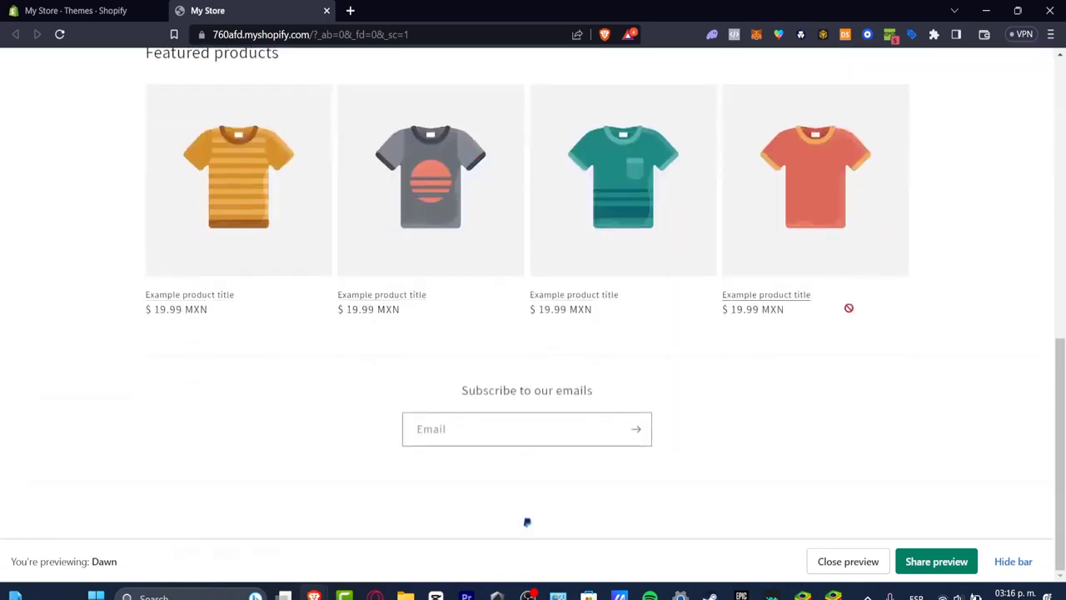
{"action": "left_click_drag", "start_coordinate": [502, 390], "coordinate": [612, 391]}
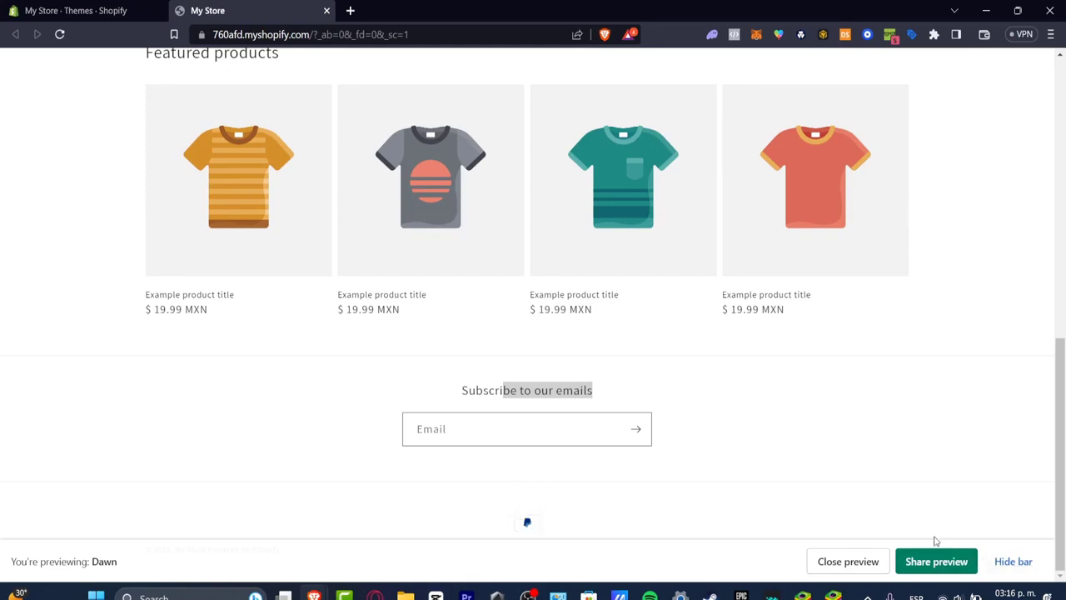
{"action": "left_click", "coordinate": [871, 571]}
{"action": "left_click", "coordinate": [870, 571]}
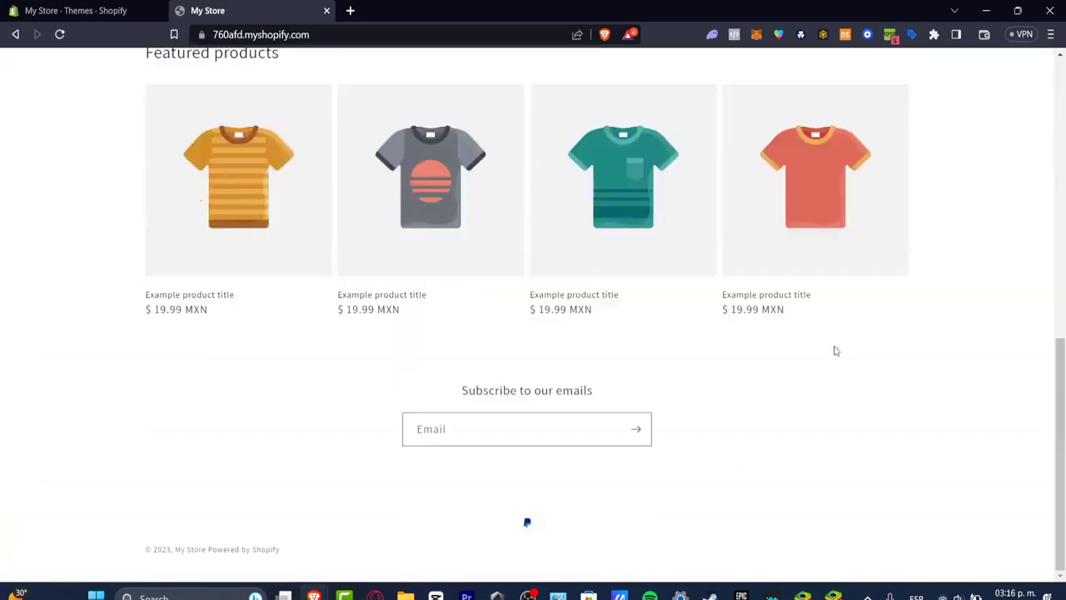
{"action": "left_click", "coordinate": [327, 10]}
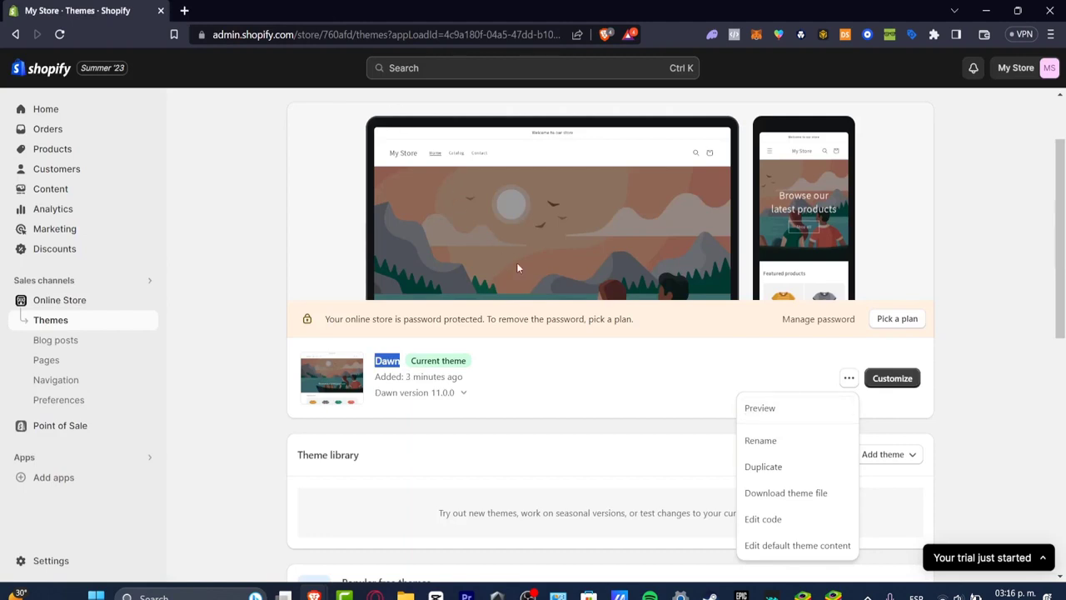
Dismiss the current theme's action list, open the store settings and review the profile's store name, email and phone fields
{"action": "left_click", "coordinate": [962, 371]}
{"action": "left_click", "coordinate": [848, 379]}
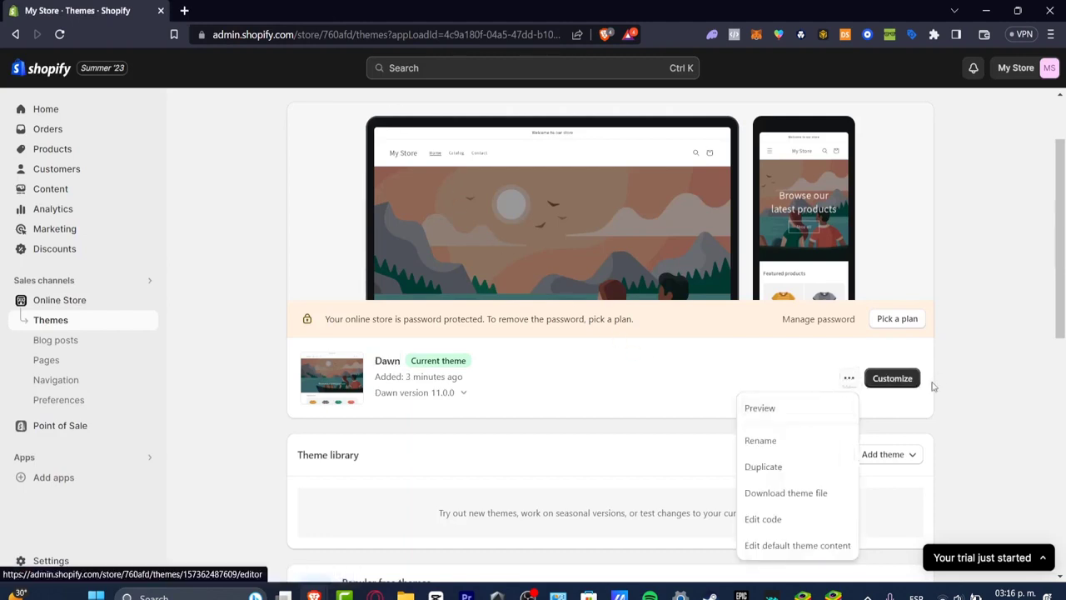
{"action": "left_click", "coordinate": [964, 386]}
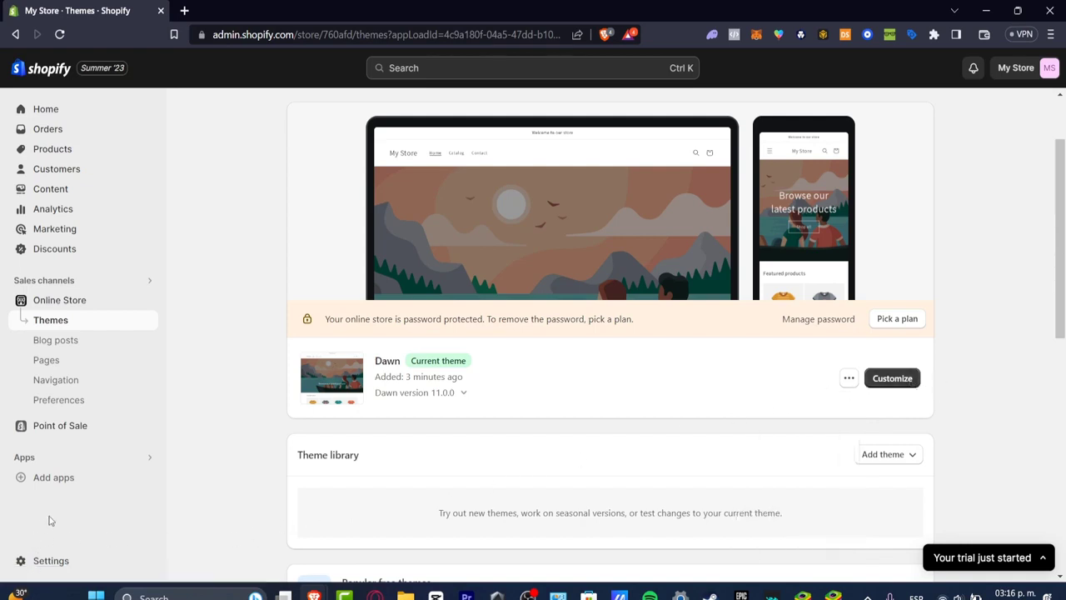
{"action": "left_click", "coordinate": [63, 560]}
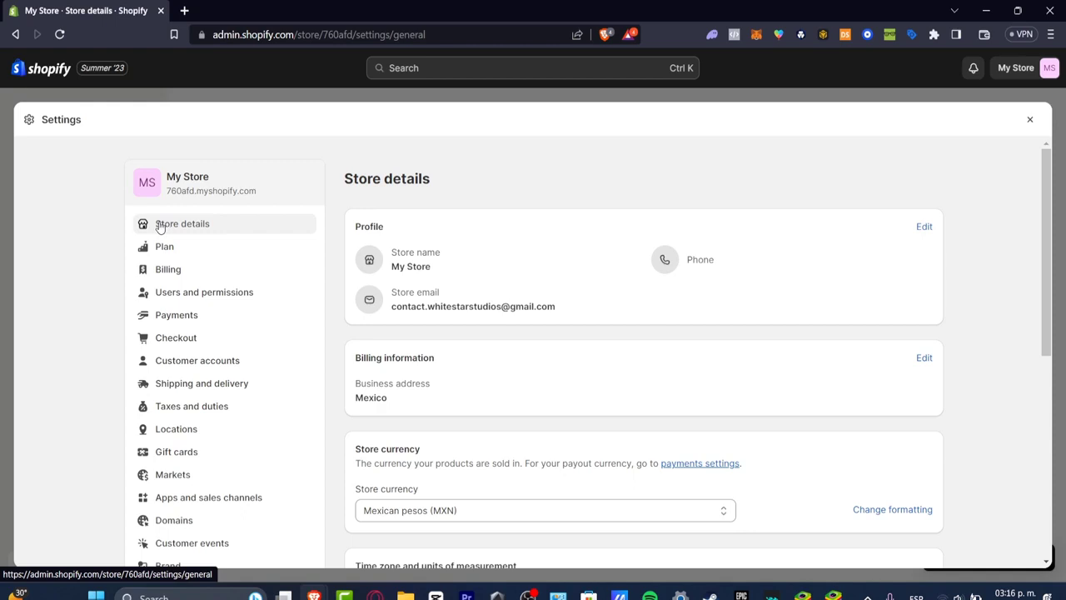
{"action": "left_click_drag", "start_coordinate": [346, 225], "coordinate": [458, 257]}
{"action": "left_click_drag", "start_coordinate": [406, 291], "coordinate": [484, 288]}
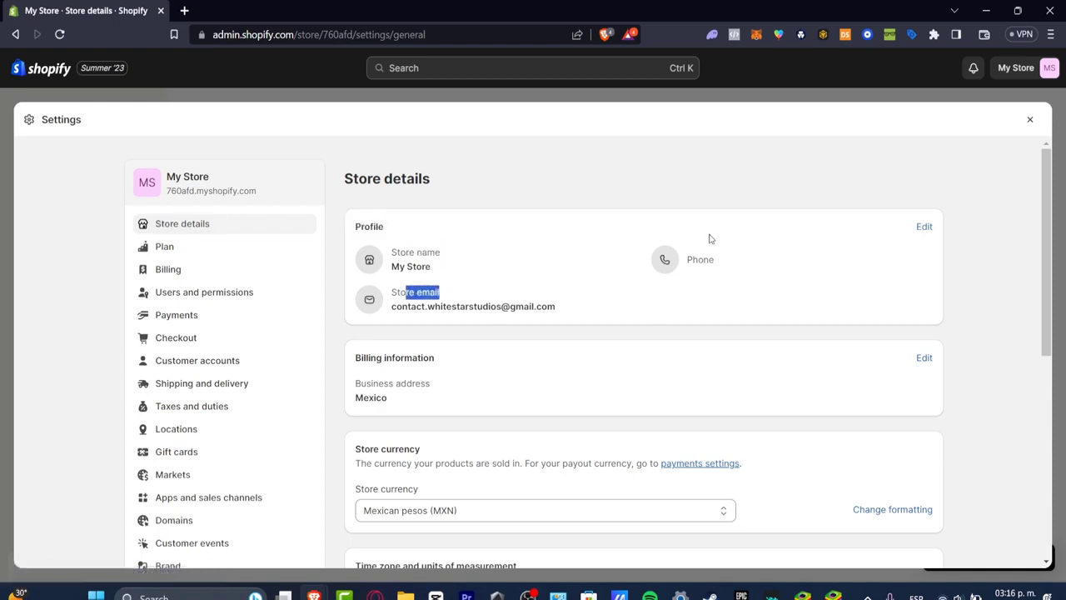
{"action": "left_click_drag", "start_coordinate": [688, 259], "coordinate": [736, 263]}
{"action": "left_click_drag", "start_coordinate": [442, 271], "coordinate": [388, 267]}
Change the store name in the profile to TECHSTORE and save the store details
{"action": "left_click", "coordinate": [922, 231]}
{"action": "triple_click", "coordinate": [492, 276]}
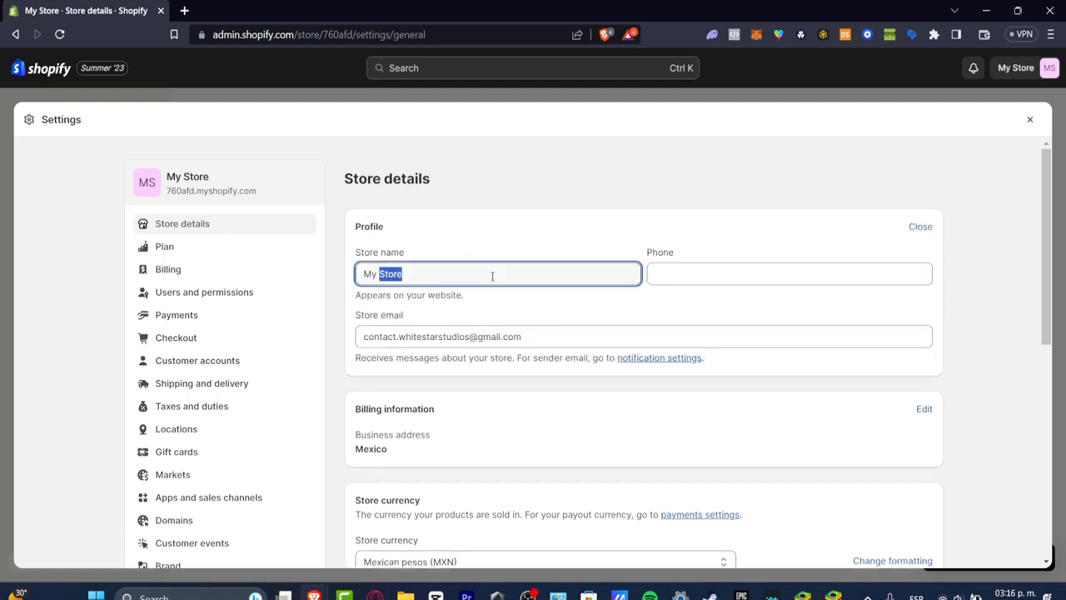
{"action": "type", "text": "TECHSTORE"}
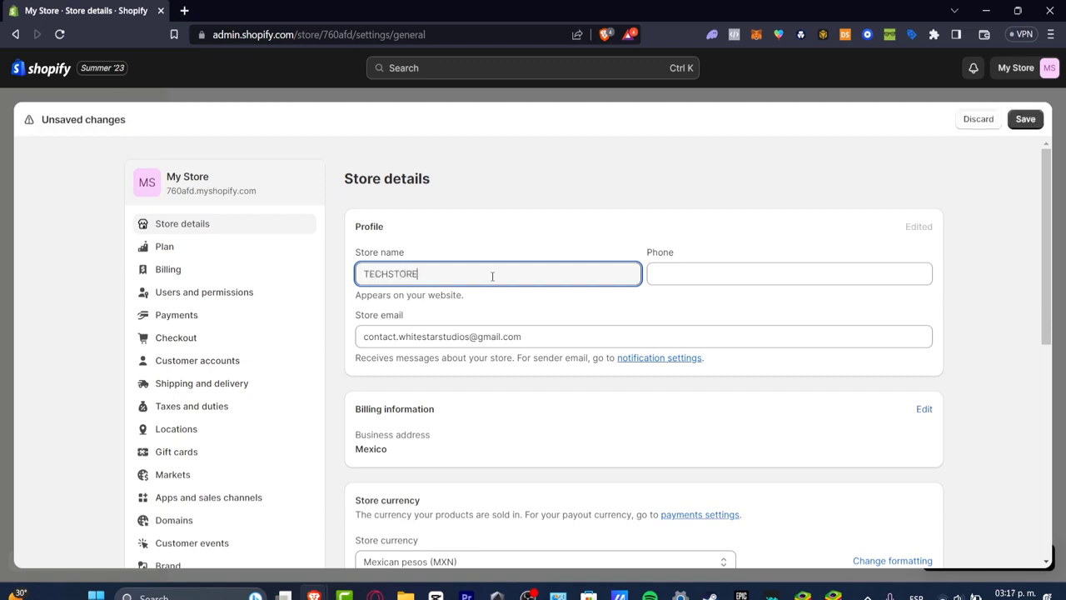
{"action": "left_click", "coordinate": [1025, 119]}
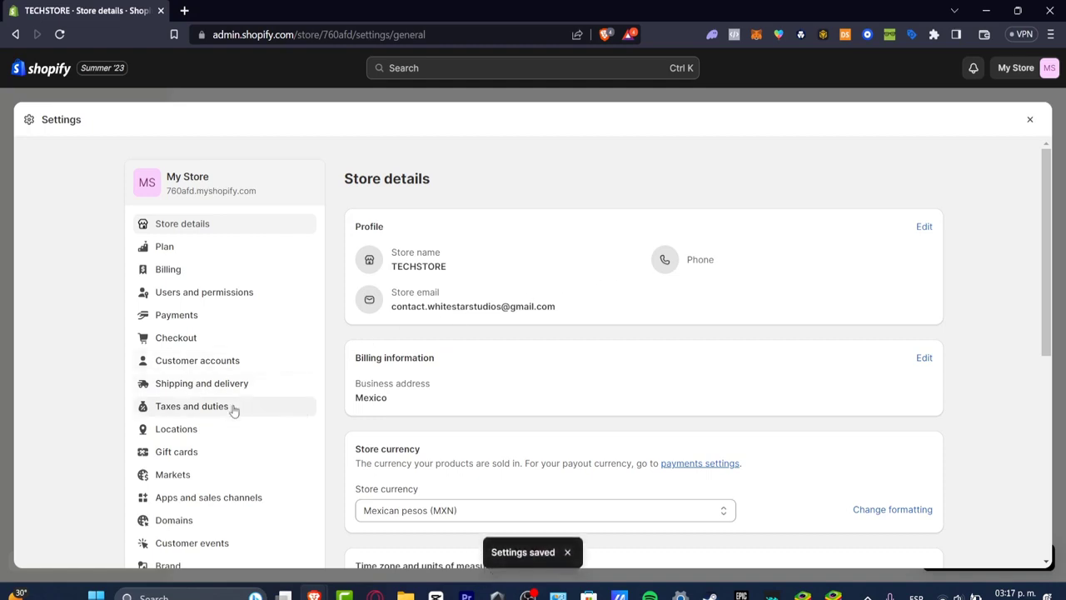
Open the Brand settings and review the default logo, square logo and brand colors sections
{"action": "scroll", "coordinate": [248, 313], "scroll_direction": "down", "scroll_amount": 3}
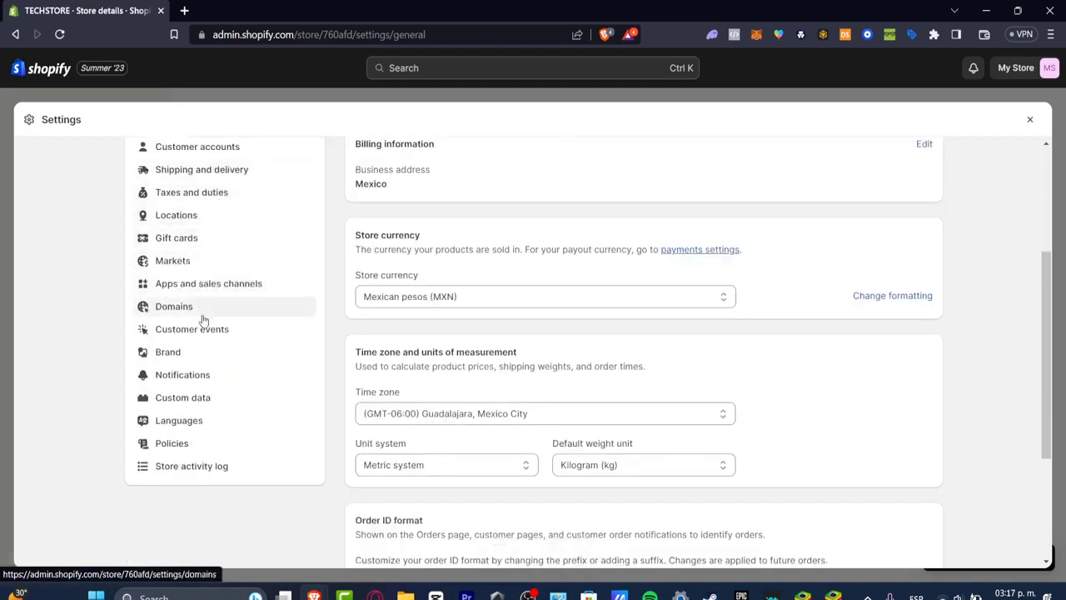
{"action": "left_click", "coordinate": [171, 352]}
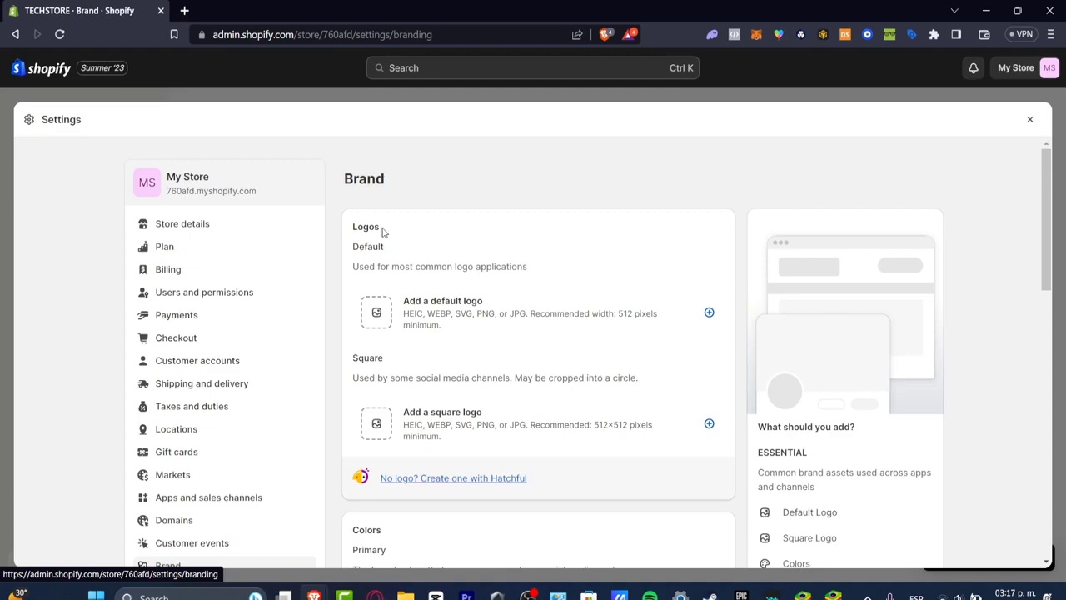
{"action": "left_click_drag", "start_coordinate": [383, 232], "coordinate": [343, 230]}
{"action": "left_click_drag", "start_coordinate": [392, 359], "coordinate": [351, 361]}
{"action": "scroll", "coordinate": [514, 361], "scroll_direction": "down", "scroll_amount": 3}
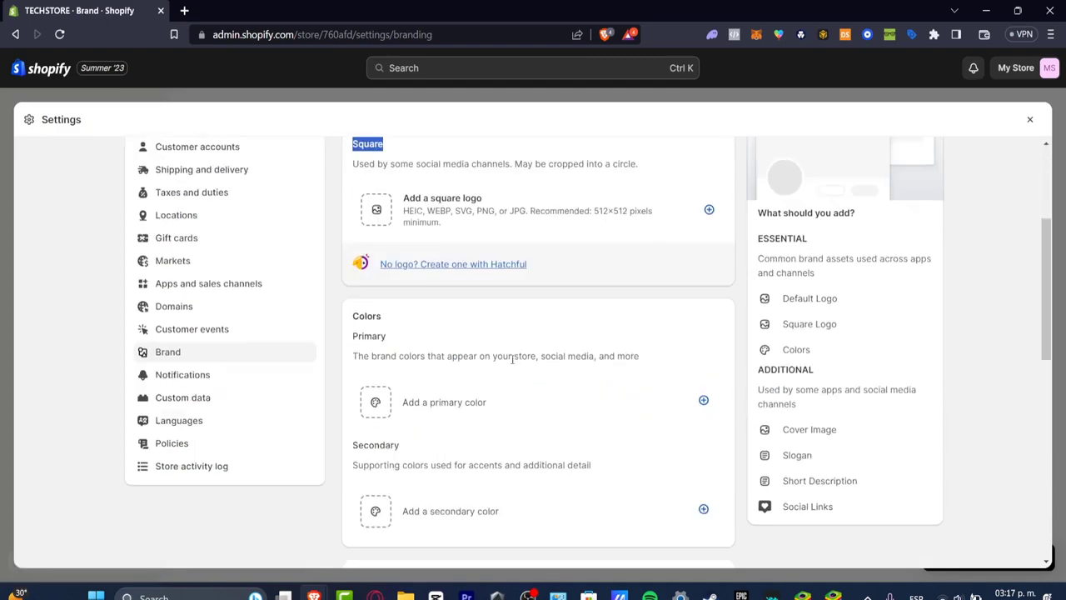
{"action": "left_click_drag", "start_coordinate": [385, 316], "coordinate": [354, 317]}
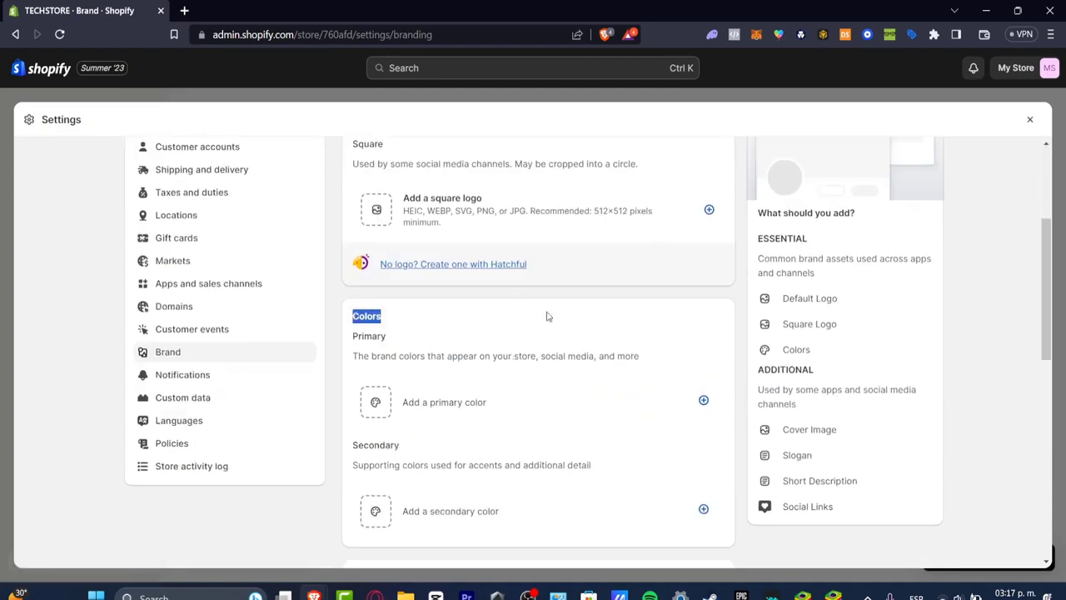
Examine the brand's cover image, slogan, short description and social links sections, and the overview of recommended brand assets
{"action": "scroll", "coordinate": [548, 316], "scroll_direction": "down", "scroll_amount": 6}
{"action": "left_click_drag", "start_coordinate": [418, 153], "coordinate": [346, 143]}
{"action": "scroll", "coordinate": [458, 416], "scroll_direction": "up", "scroll_amount": 3}
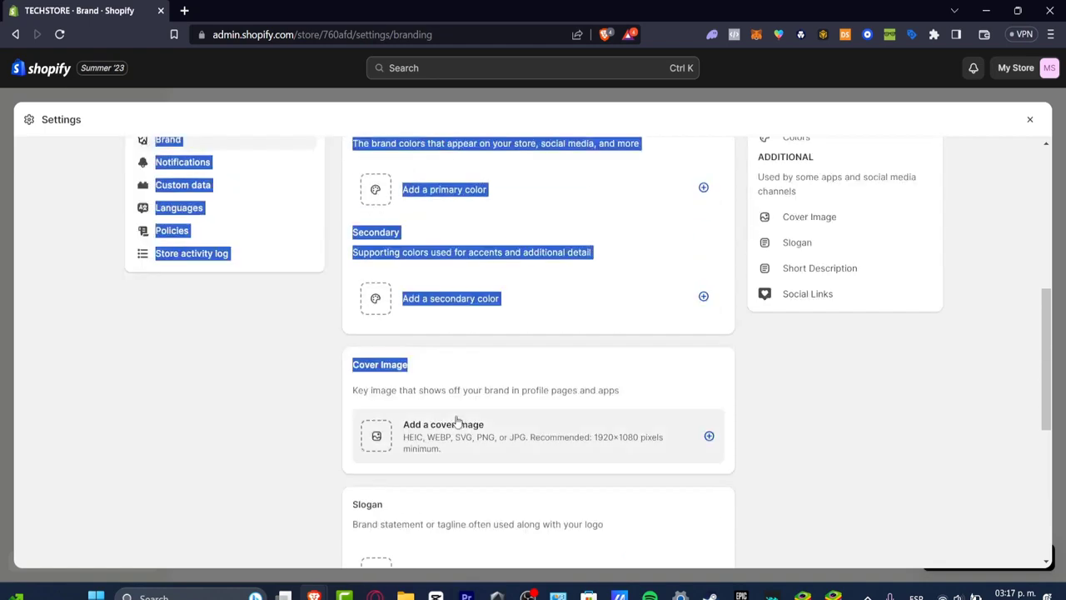
{"action": "left_click_drag", "start_coordinate": [391, 502], "coordinate": [379, 502]}
{"action": "scroll", "coordinate": [481, 494], "scroll_direction": "down", "scroll_amount": 3}
{"action": "left_click_drag", "start_coordinate": [441, 425], "coordinate": [390, 425]}
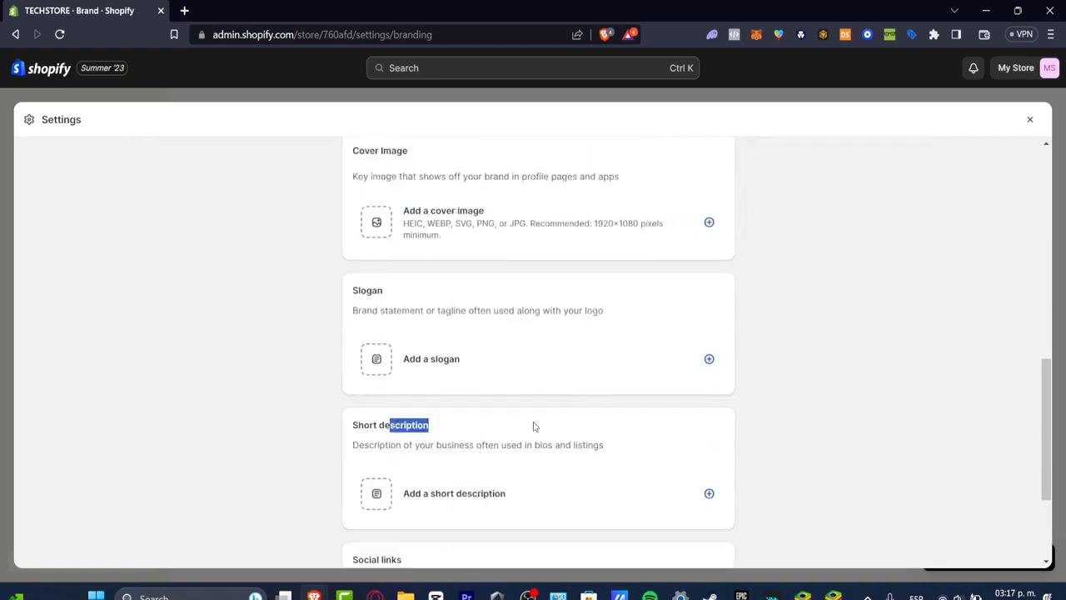
{"action": "scroll", "coordinate": [534, 426], "scroll_direction": "down", "scroll_amount": 2}
{"action": "left_click_drag", "start_coordinate": [406, 390], "coordinate": [371, 390]}
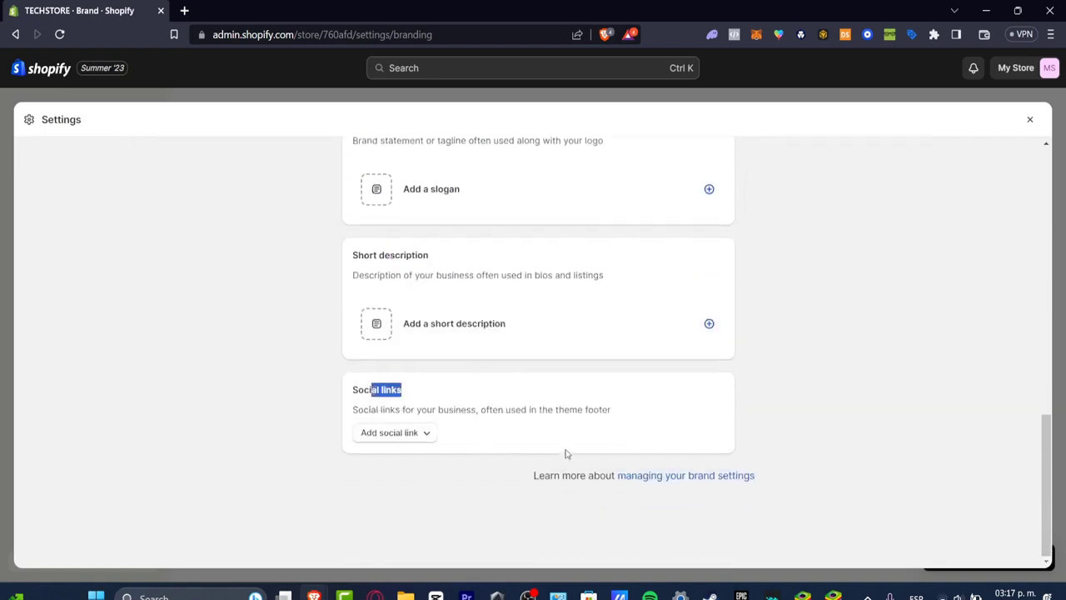
{"action": "scroll", "coordinate": [550, 375], "scroll_direction": "up", "scroll_amount": 10}
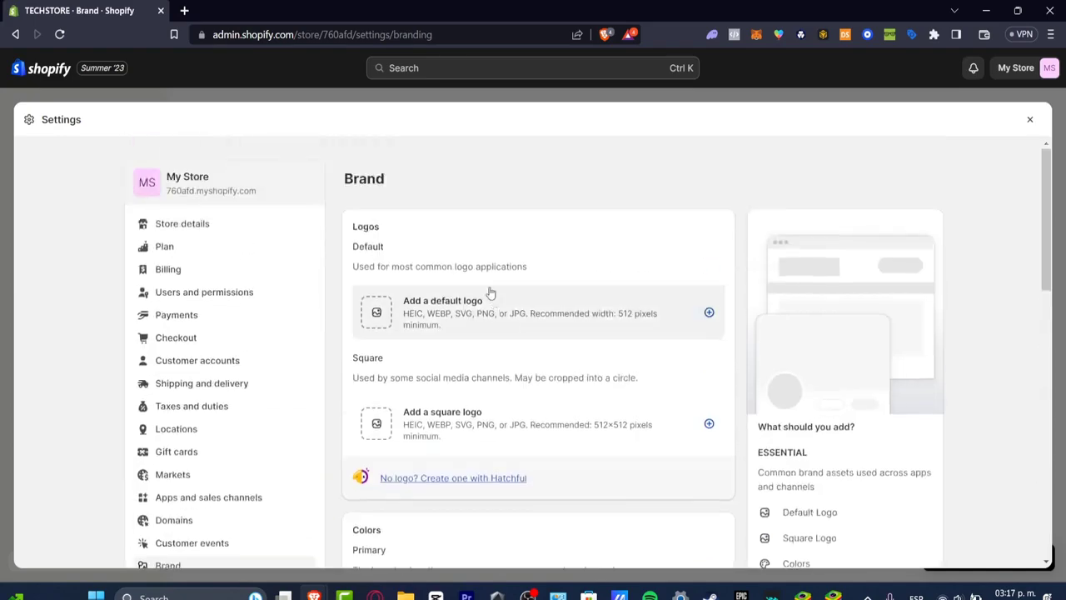
{"action": "scroll", "coordinate": [958, 287], "scroll_direction": "down", "scroll_amount": 3}
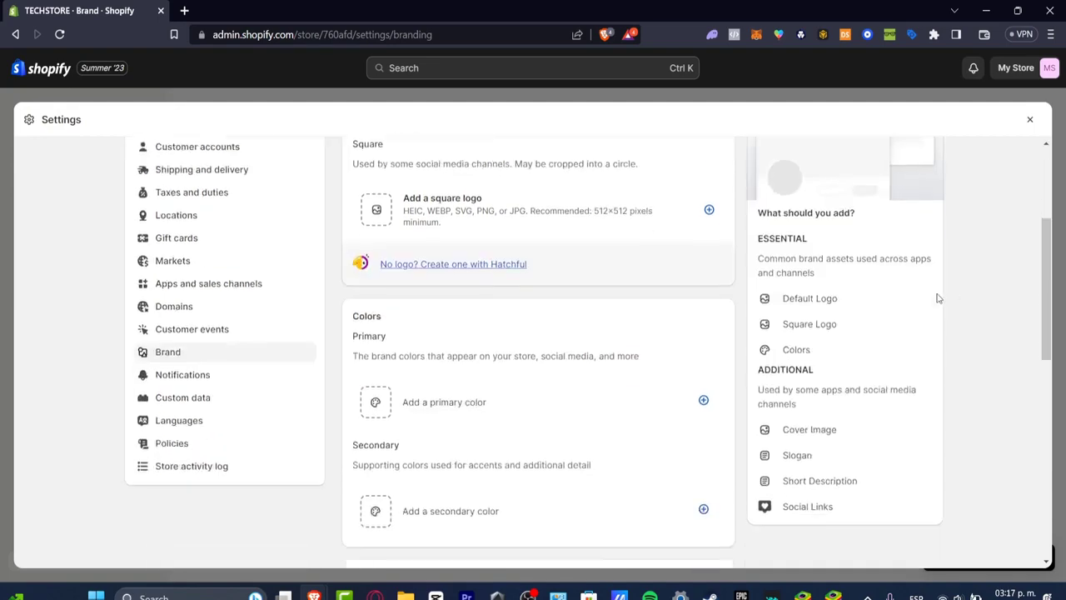
{"action": "scroll", "coordinate": [633, 223], "scroll_direction": "up", "scroll_amount": 3}
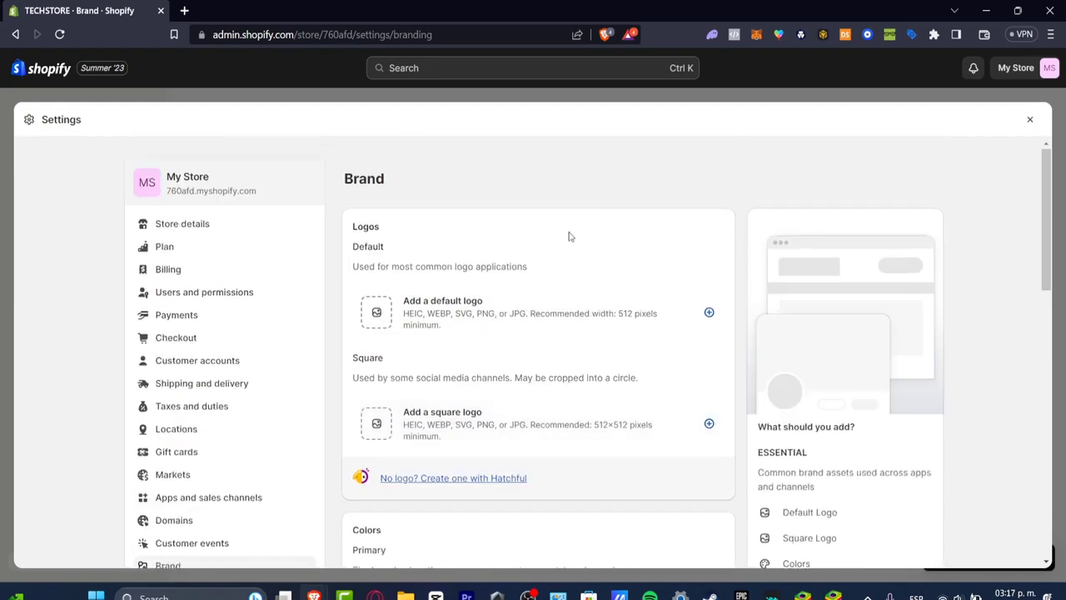
Upload the image "Untitled design (2)" from Downloads and set it as the store's default logo
{"action": "left_click", "coordinate": [377, 319]}
{"action": "left_click", "coordinate": [521, 406]}
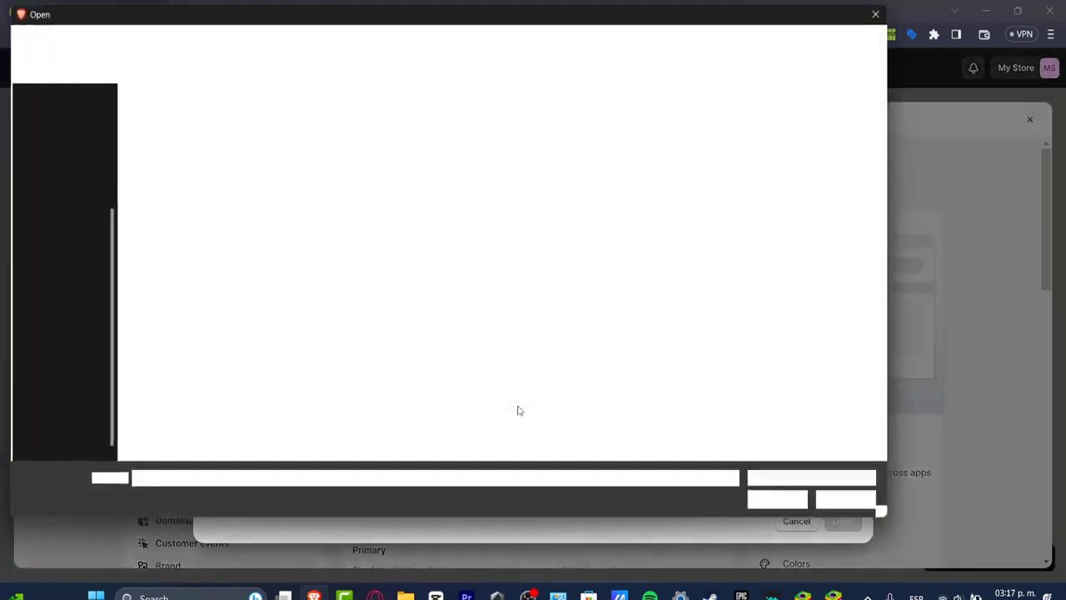
{"action": "left_click", "coordinate": [636, 350]}
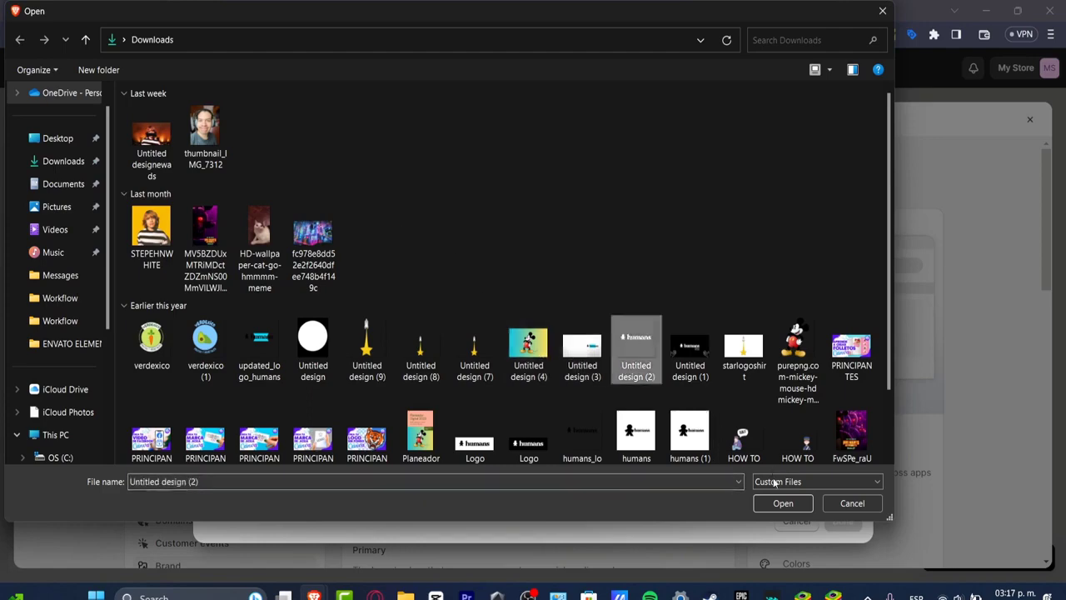
{"action": "left_click", "coordinate": [774, 503]}
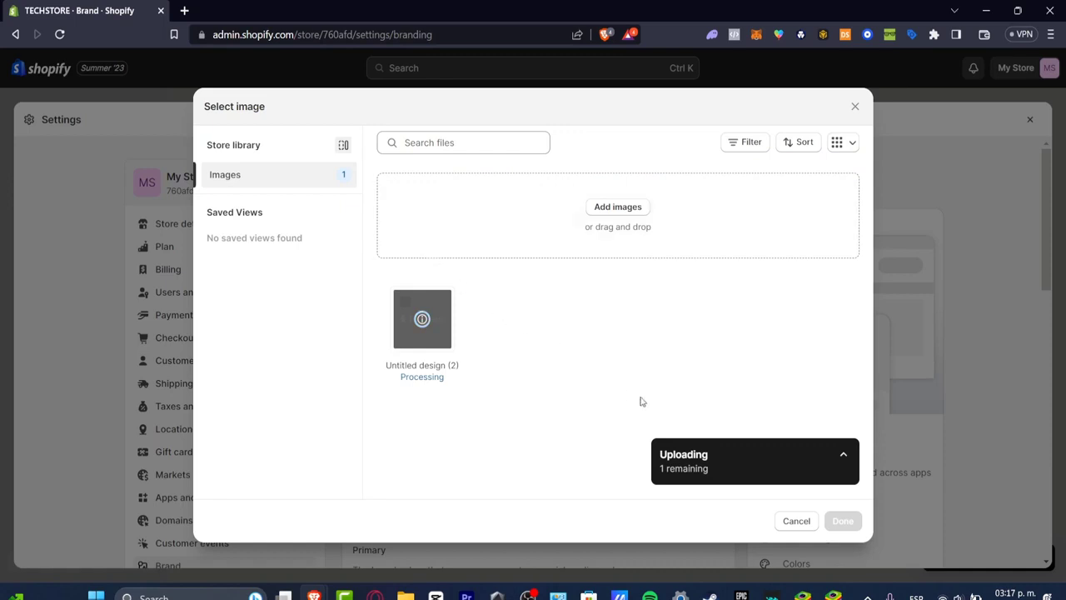
{"action": "left_click", "coordinate": [843, 520]}
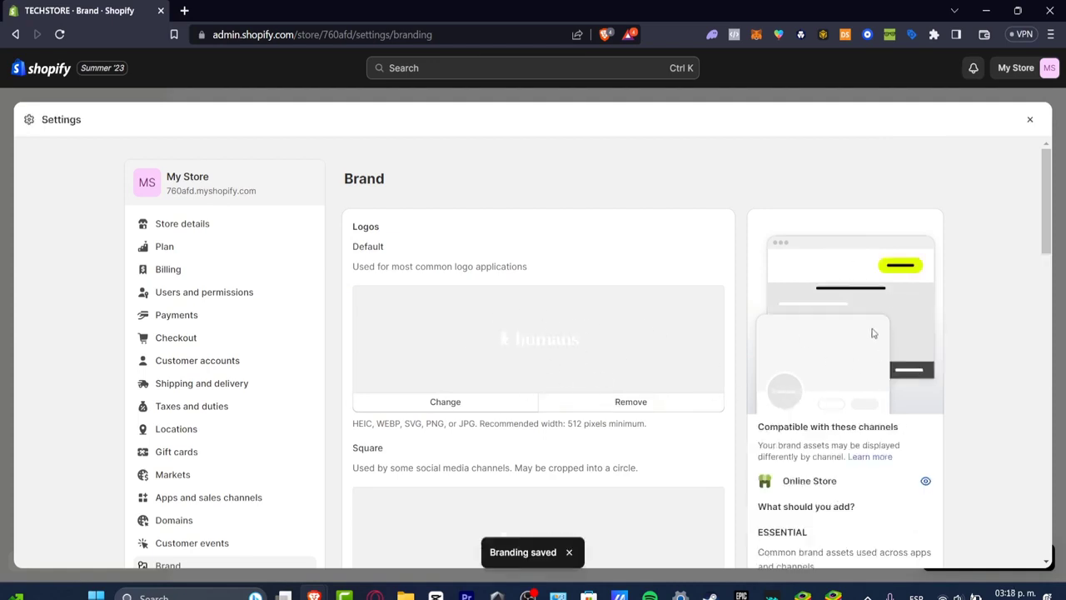
Check the saved logos and the list of essential and additional brand assets
{"action": "scroll", "coordinate": [890, 395], "scroll_direction": "down", "scroll_amount": 3}
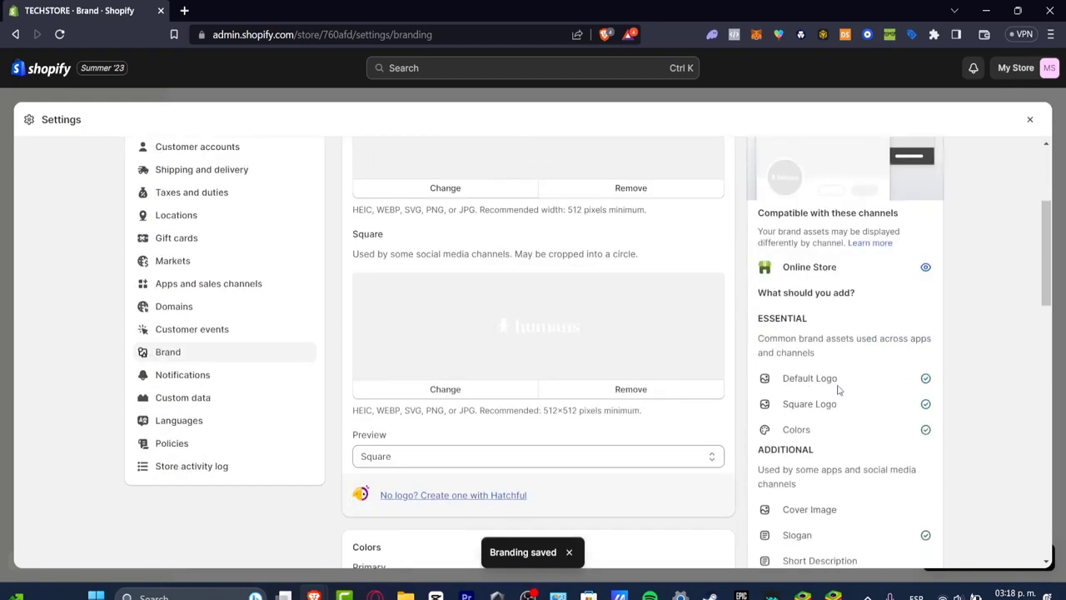
{"action": "scroll", "coordinate": [921, 358], "scroll_direction": "down", "scroll_amount": 3}
{"action": "scroll", "coordinate": [831, 300], "scroll_direction": "up", "scroll_amount": 6}
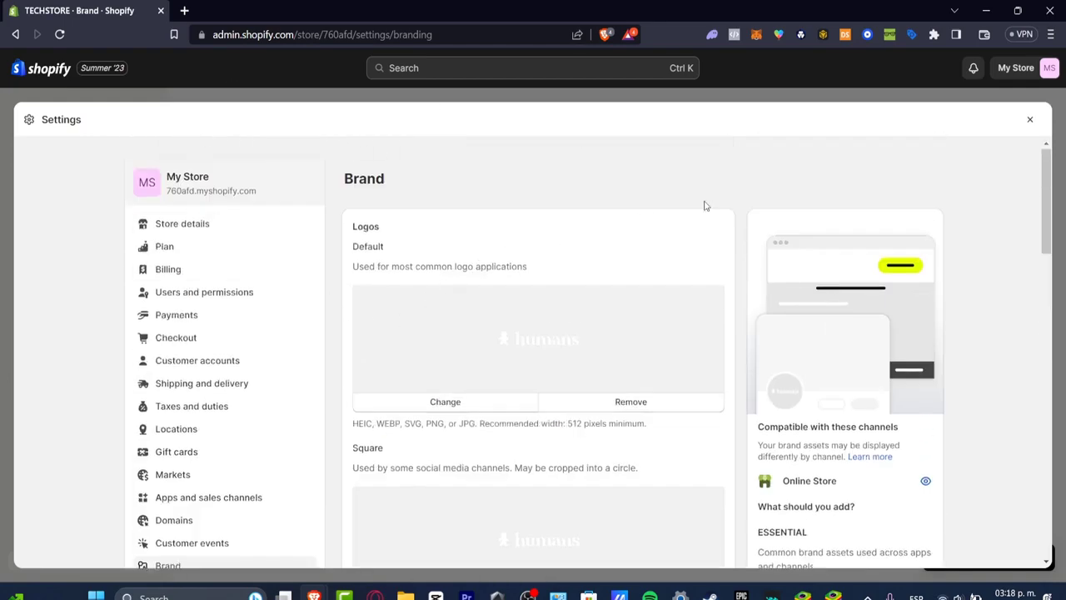
Close the settings and open the current Dawn theme for customization
{"action": "left_click", "coordinate": [1031, 122]}
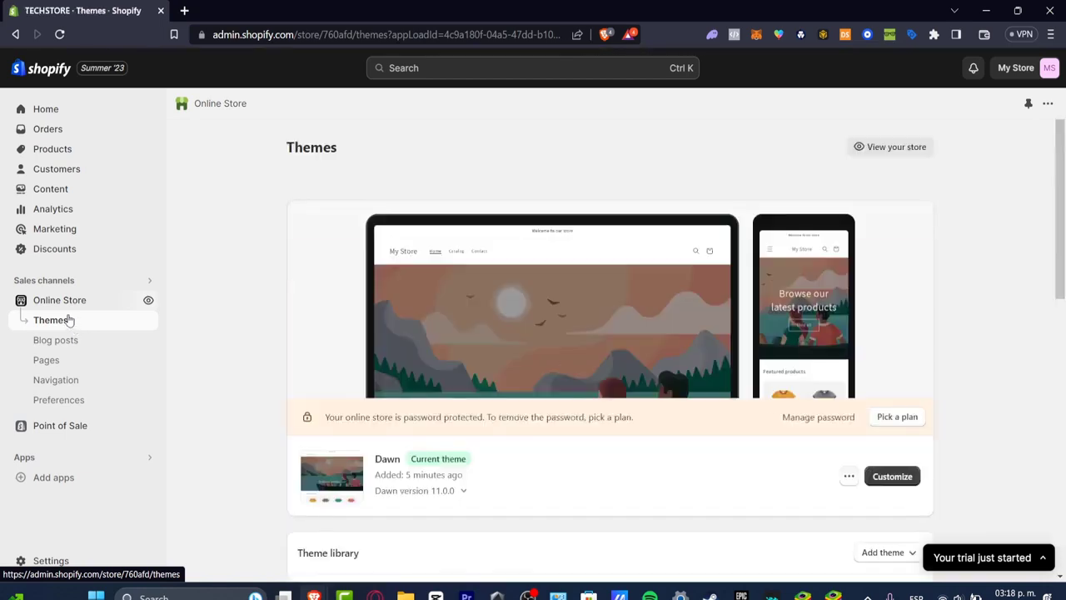
{"action": "left_click_drag", "start_coordinate": [451, 453], "coordinate": [450, 471]}
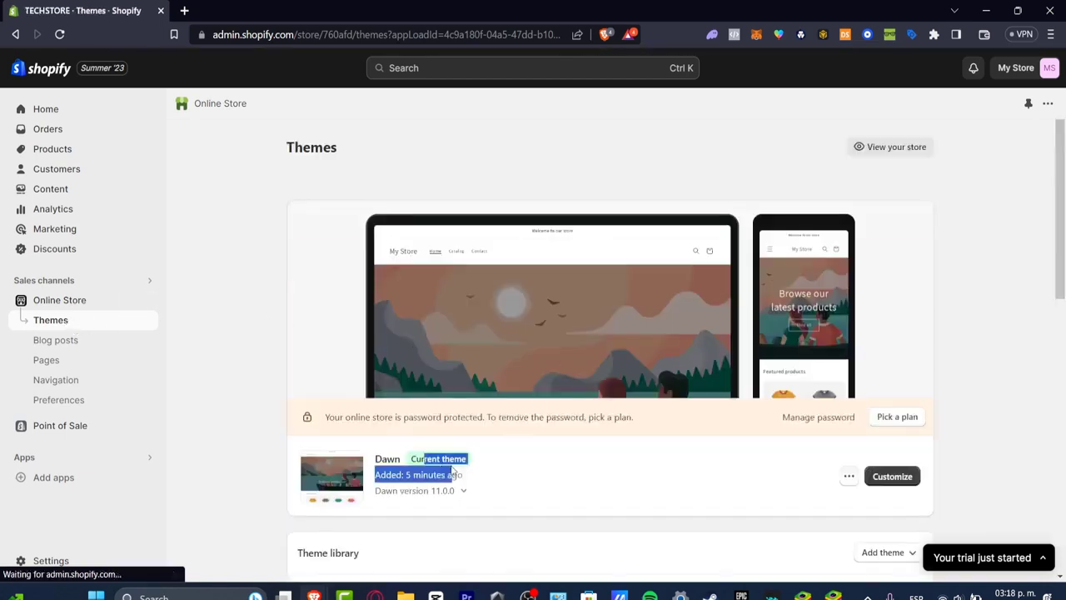
{"action": "left_click", "coordinate": [758, 474]}
{"action": "left_click", "coordinate": [893, 474]}
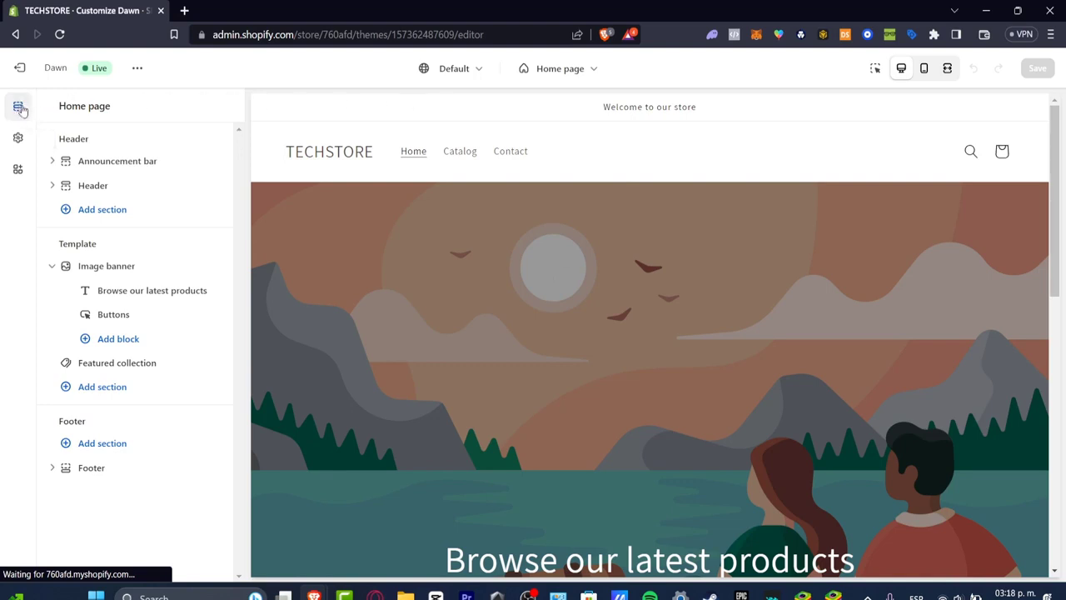
Look over the header, template and footer groups in the home page's section list
{"action": "double_click", "coordinate": [74, 138]}
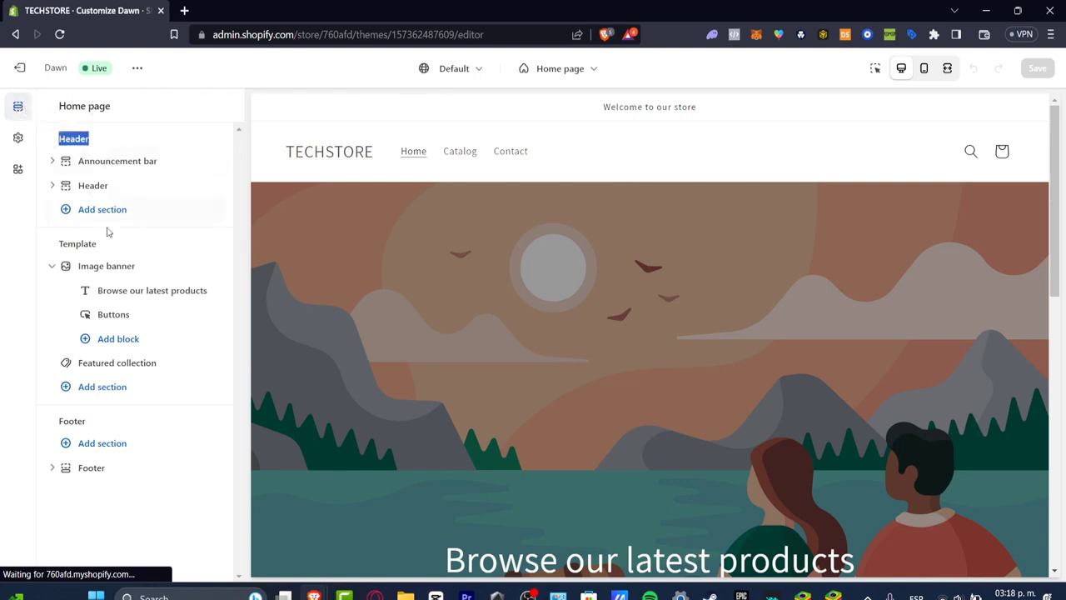
{"action": "left_click_drag", "start_coordinate": [106, 244], "coordinate": [58, 243]}
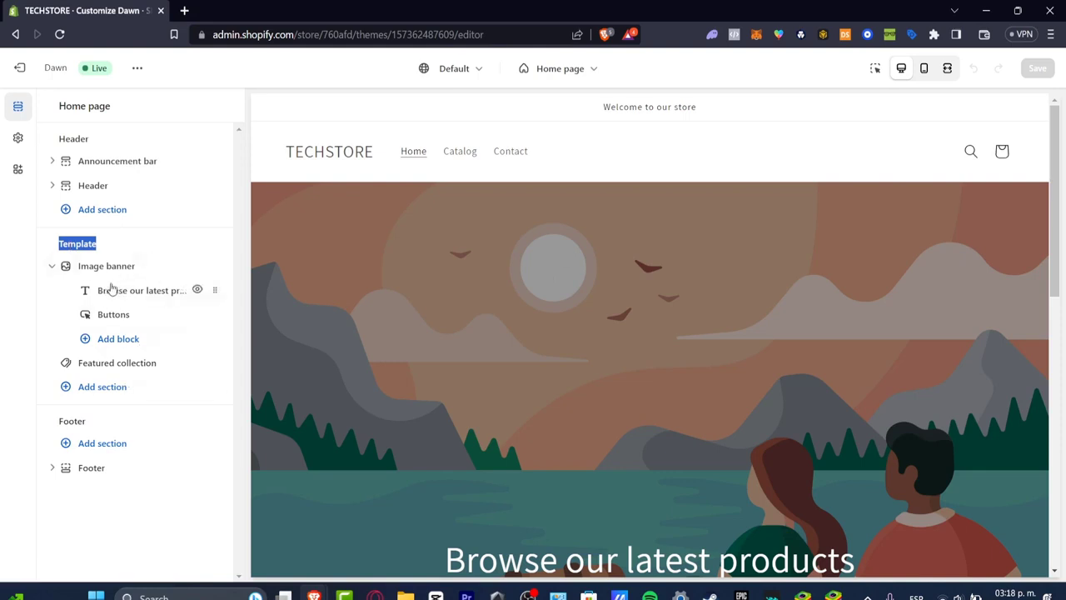
{"action": "left_click", "coordinate": [97, 425]}
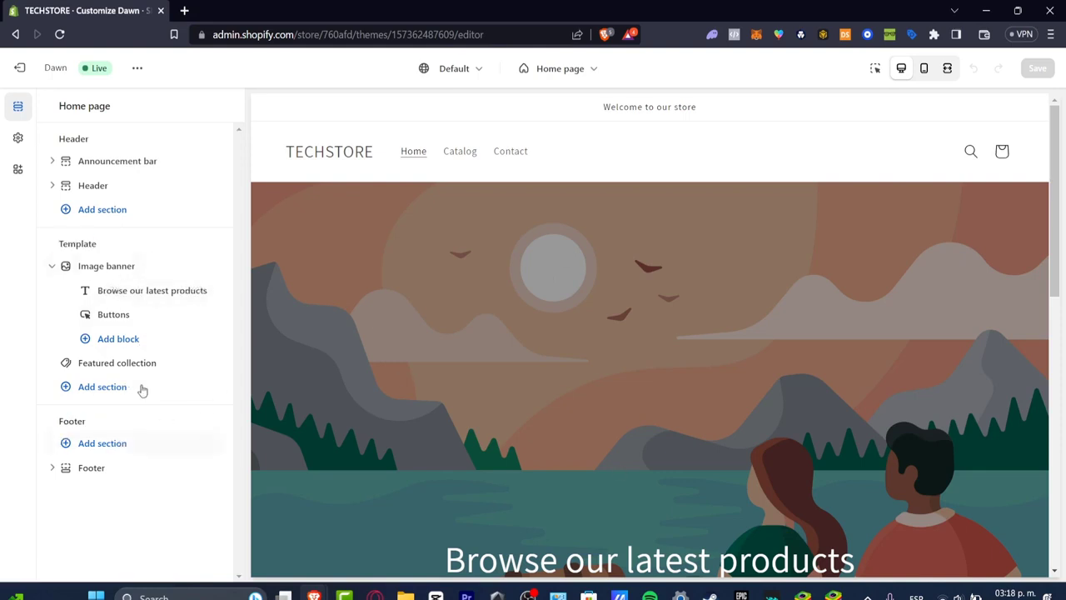
Open the announcement bar's settings and locate its welcome text in the home page preview
{"action": "left_click", "coordinate": [119, 164]}
{"action": "left_click", "coordinate": [206, 285]}
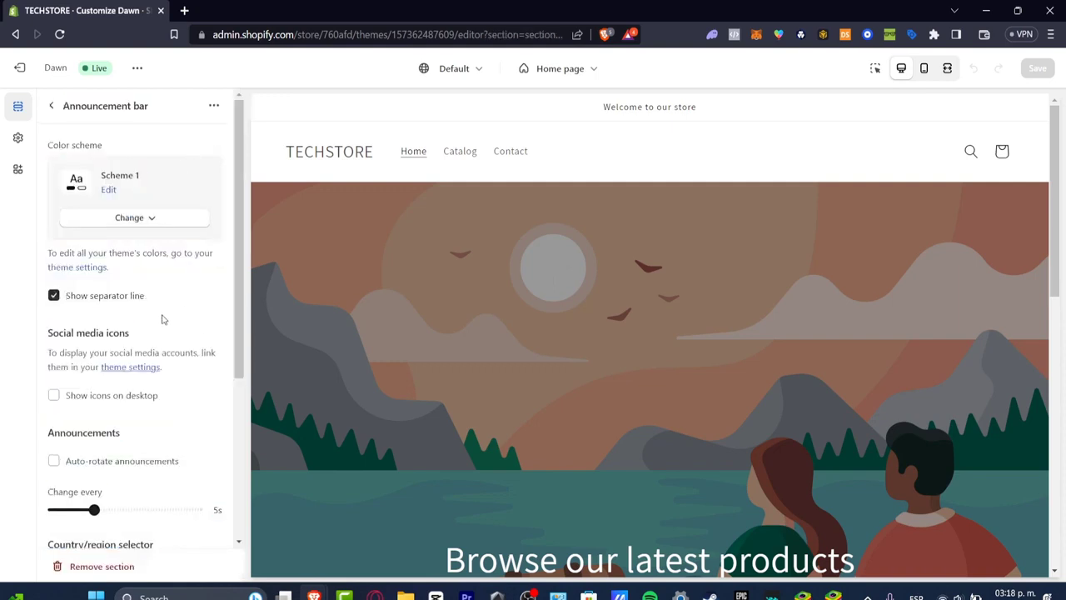
{"action": "left_click_drag", "start_coordinate": [621, 106], "coordinate": [733, 110]}
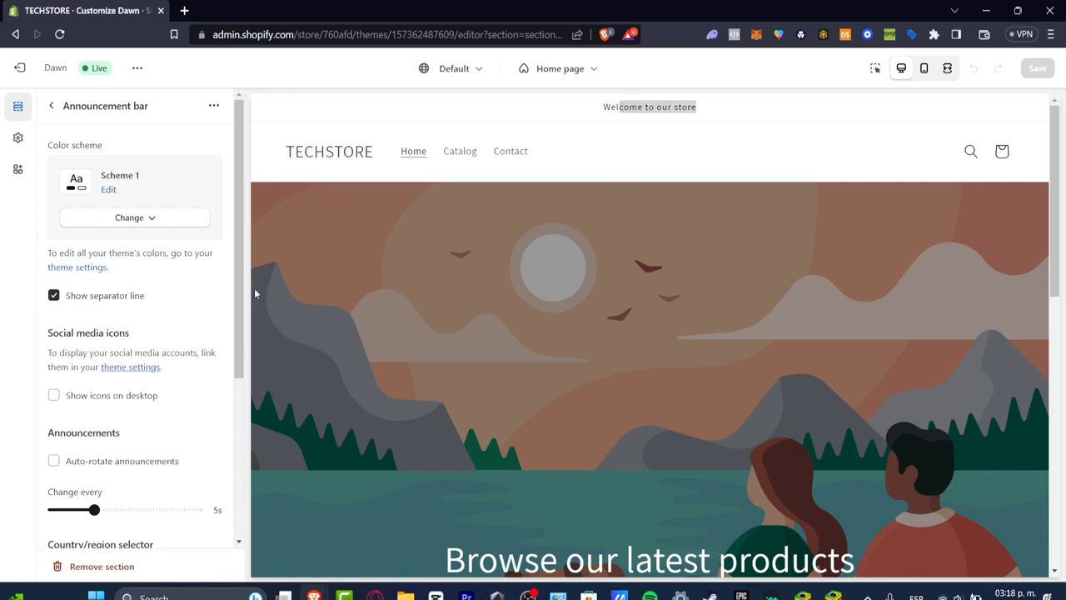
Change the announcement bar's color scheme to Scheme 3
{"action": "scroll", "coordinate": [179, 310], "scroll_direction": "down", "scroll_amount": 3}
{"action": "scroll", "coordinate": [237, 245], "scroll_direction": "up", "scroll_amount": 3}
{"action": "left_click", "coordinate": [159, 218]}
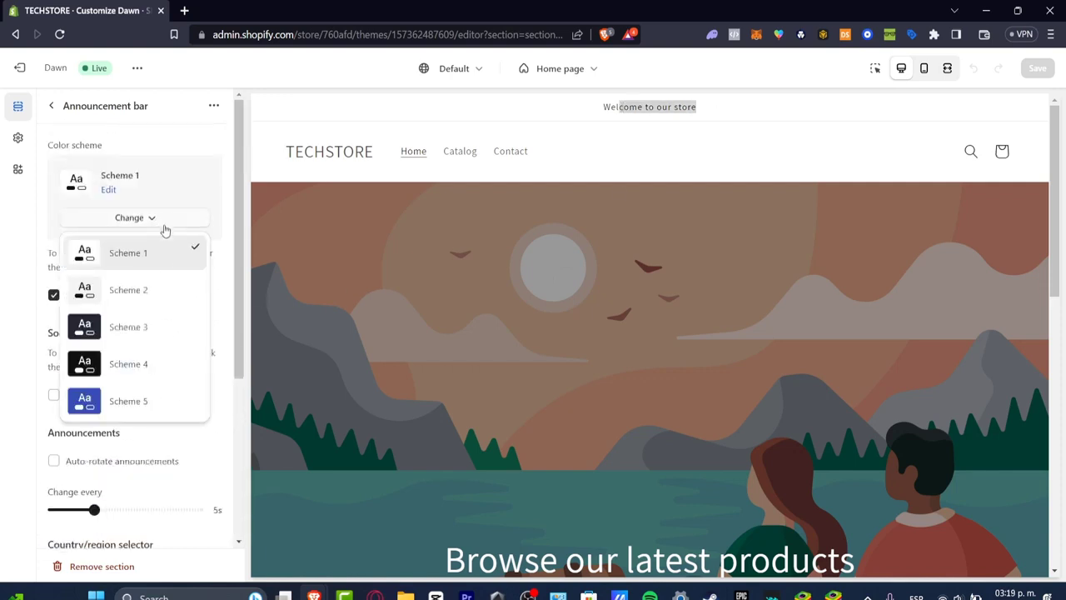
{"action": "left_click", "coordinate": [148, 288]}
{"action": "left_click", "coordinate": [153, 218]}
{"action": "left_click", "coordinate": [163, 320]}
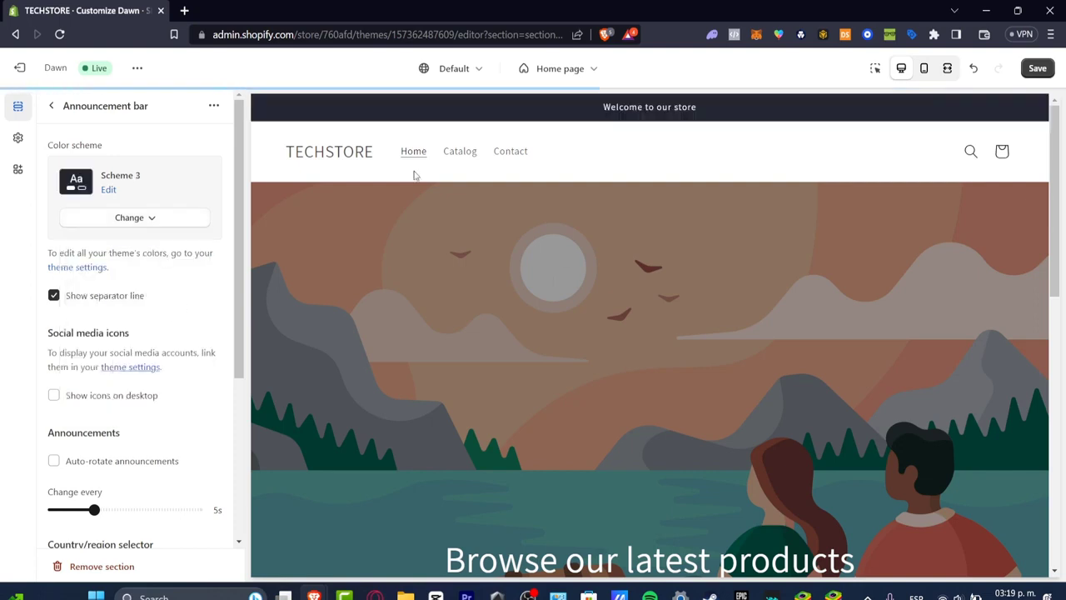
Turn off the announcement bar's separator line, enable its social media icons on desktop, and return to the section list
{"action": "left_click", "coordinate": [135, 301]}
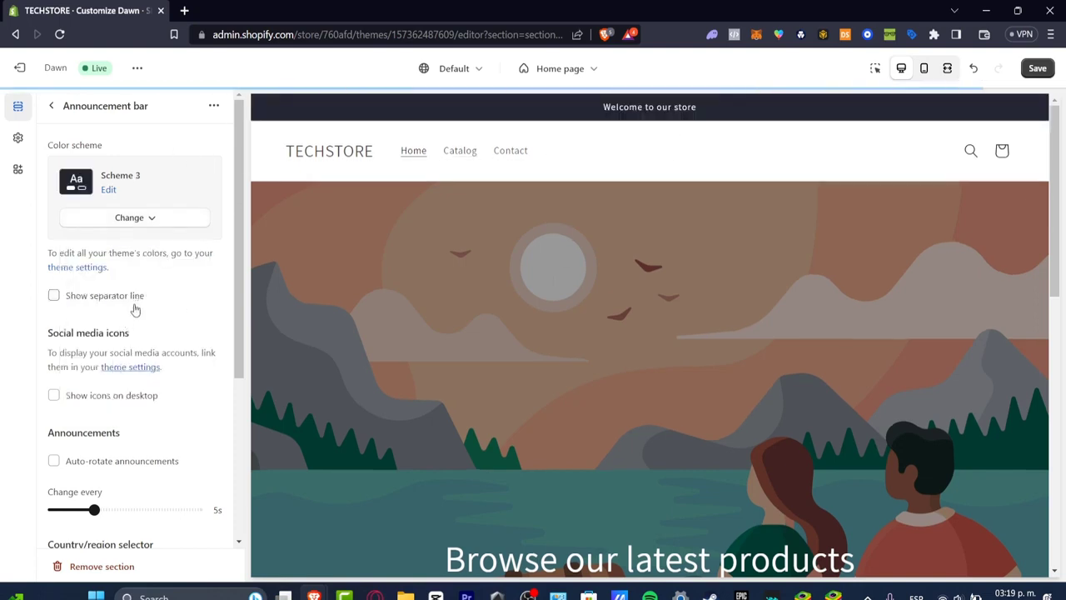
{"action": "left_click", "coordinate": [53, 395]}
{"action": "scroll", "coordinate": [147, 398], "scroll_direction": "down", "scroll_amount": 3}
{"action": "left_click", "coordinate": [50, 106]}
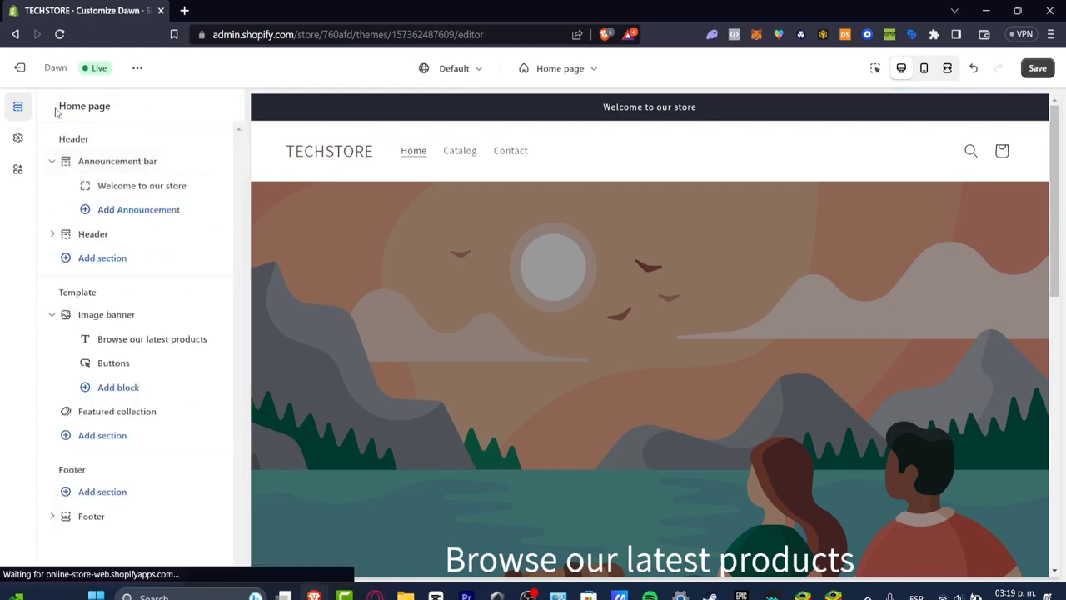
Replace the announcement's welcome text with "HAVE YOUR VERY FIRST 100% DISCOUNT CODE HERE"
{"action": "left_click", "coordinate": [134, 186]}
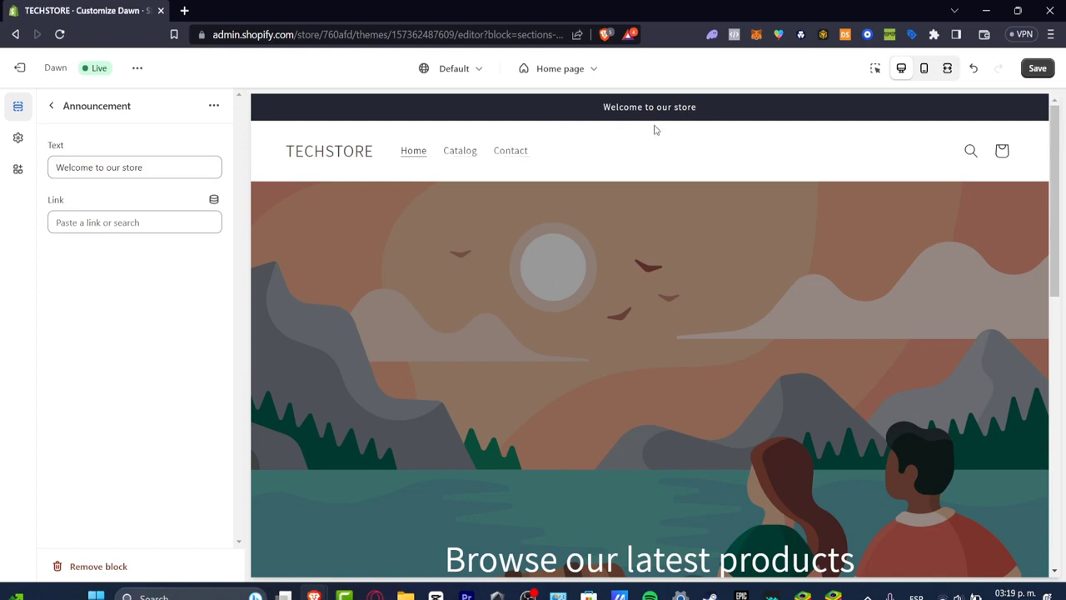
{"action": "triple_click", "coordinate": [168, 167]}
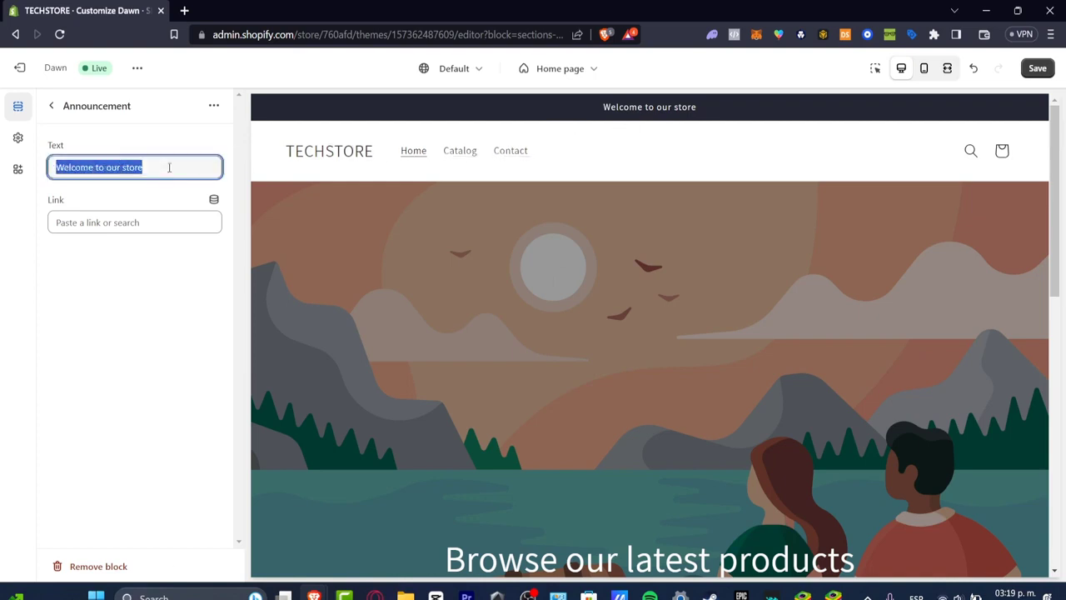
{"action": "type", "text": "HAVE YOUR V"}
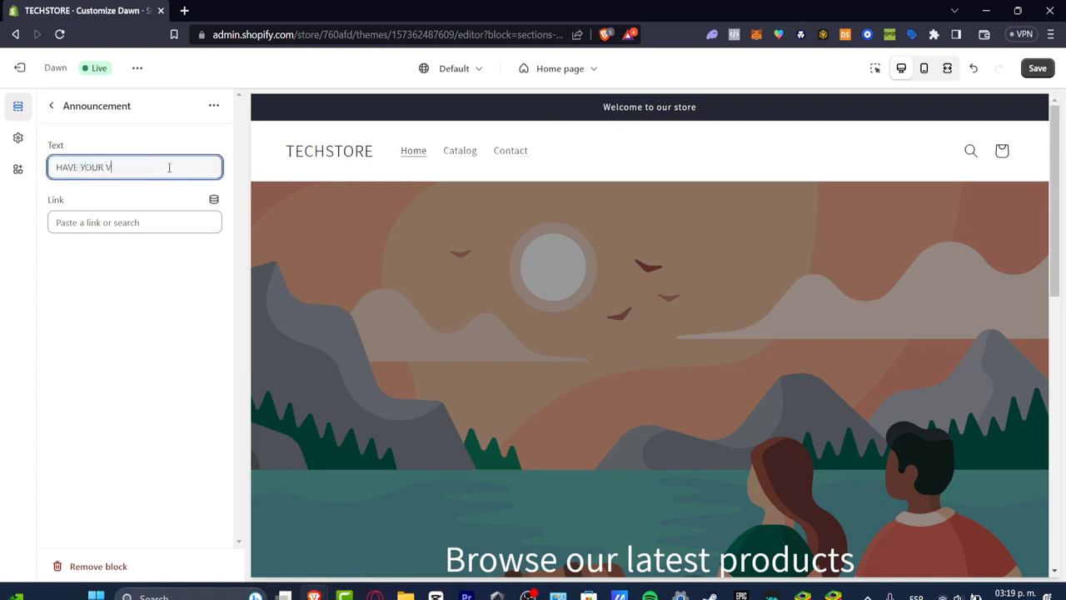
{"action": "type", "text": "ERY FUIRST 100"}
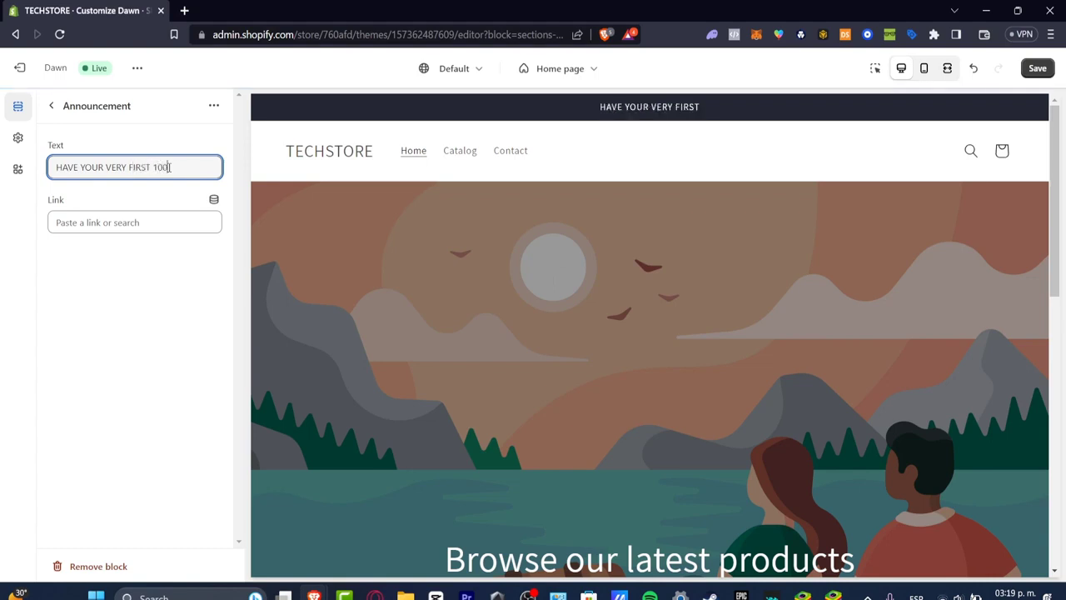
{"action": "type", "text": "% DISCOUNT CODE HERE"}
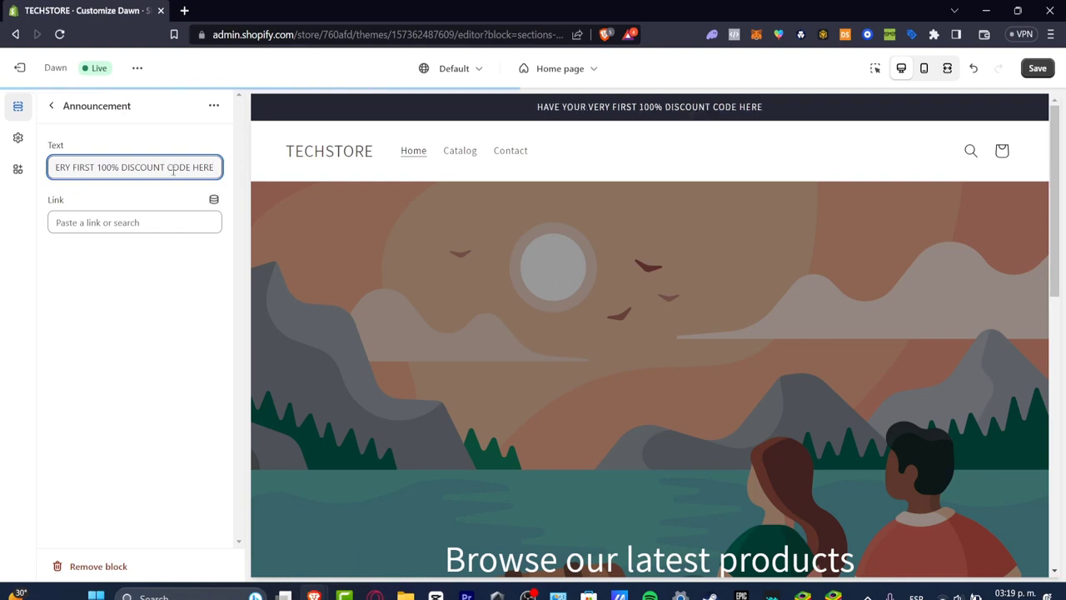
Link the announcement to All products and return to the home page's section list
{"action": "left_click", "coordinate": [171, 222]}
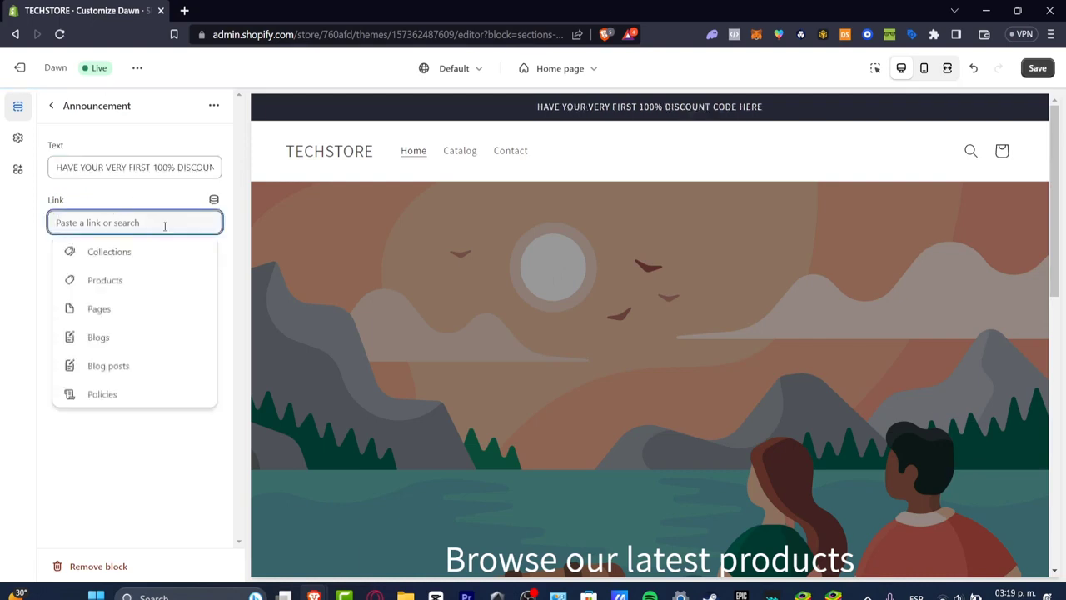
{"action": "left_click", "coordinate": [123, 286]}
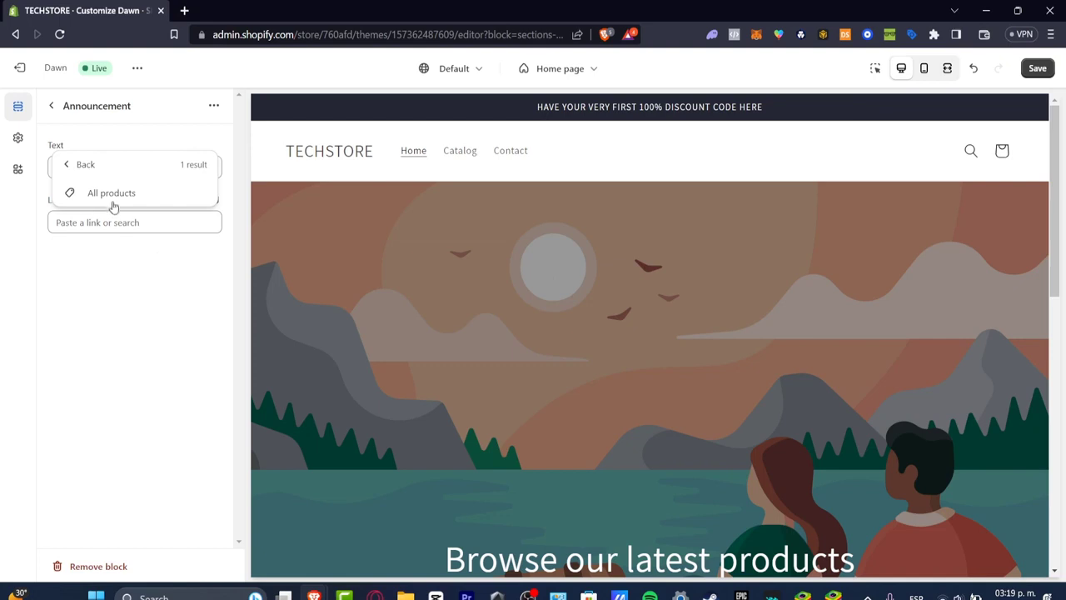
{"action": "left_click", "coordinate": [114, 207]}
{"action": "left_click", "coordinate": [55, 111]}
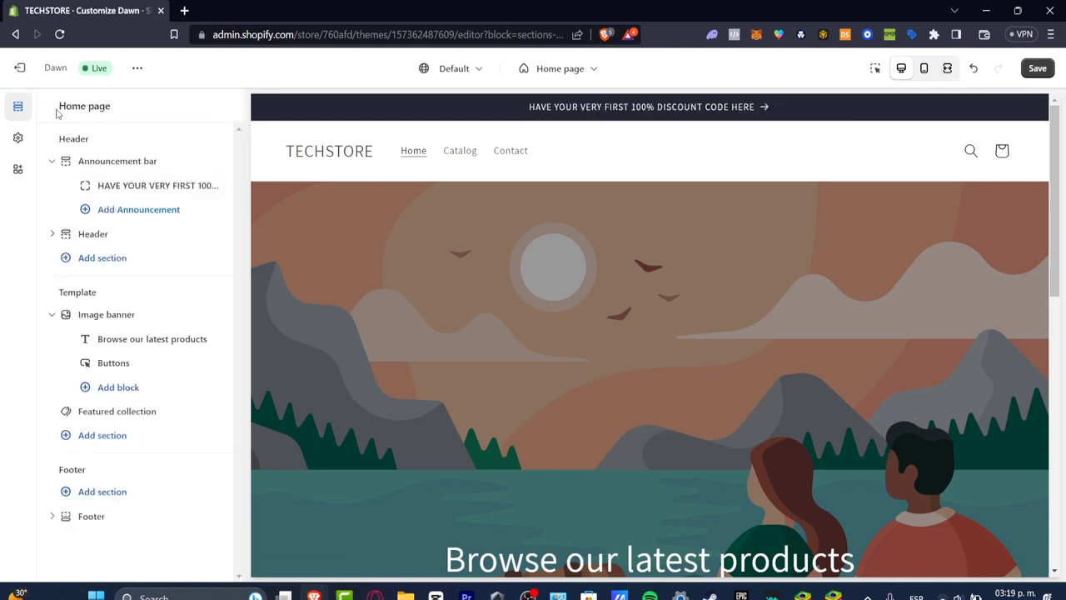
Open the header section's settings and set its desktop menu type to Drawer
{"action": "left_click", "coordinate": [114, 236]}
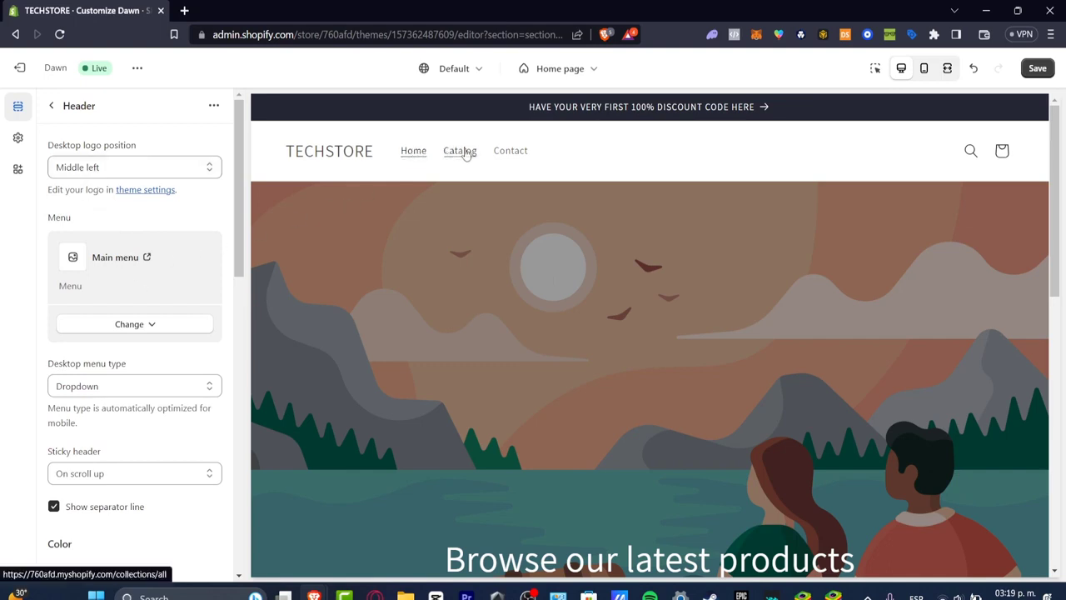
{"action": "left_click", "coordinate": [138, 327]}
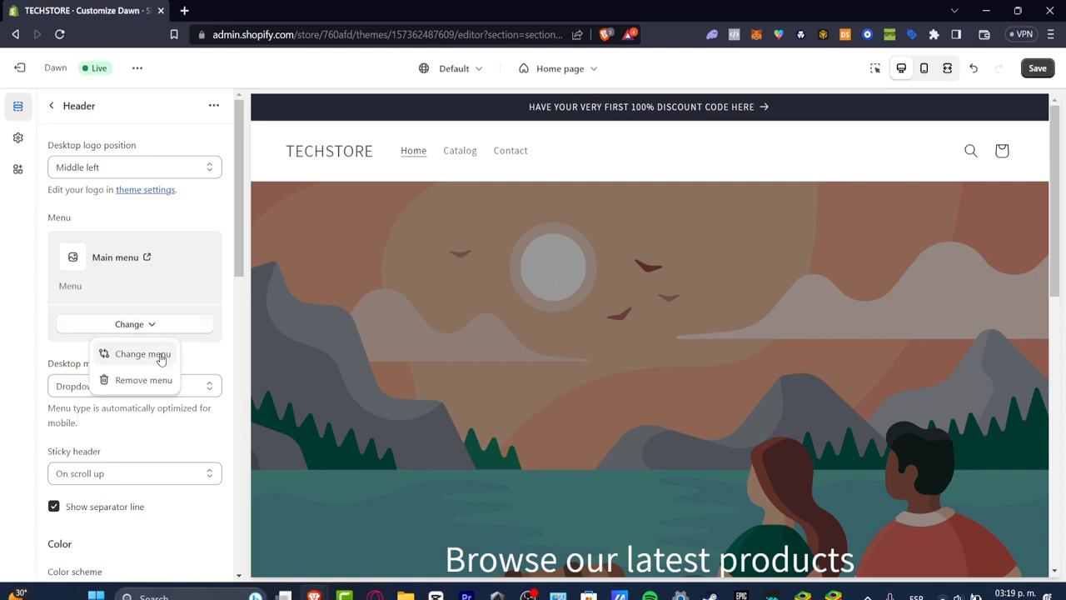
{"action": "left_click", "coordinate": [194, 358]}
{"action": "left_click", "coordinate": [155, 390]}
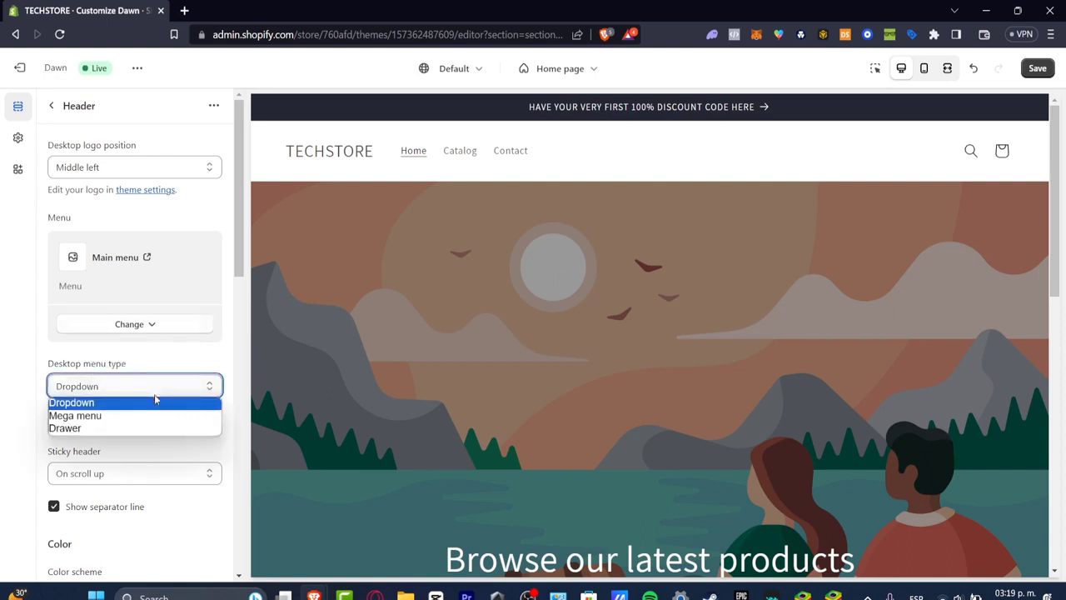
{"action": "left_click", "coordinate": [143, 415]}
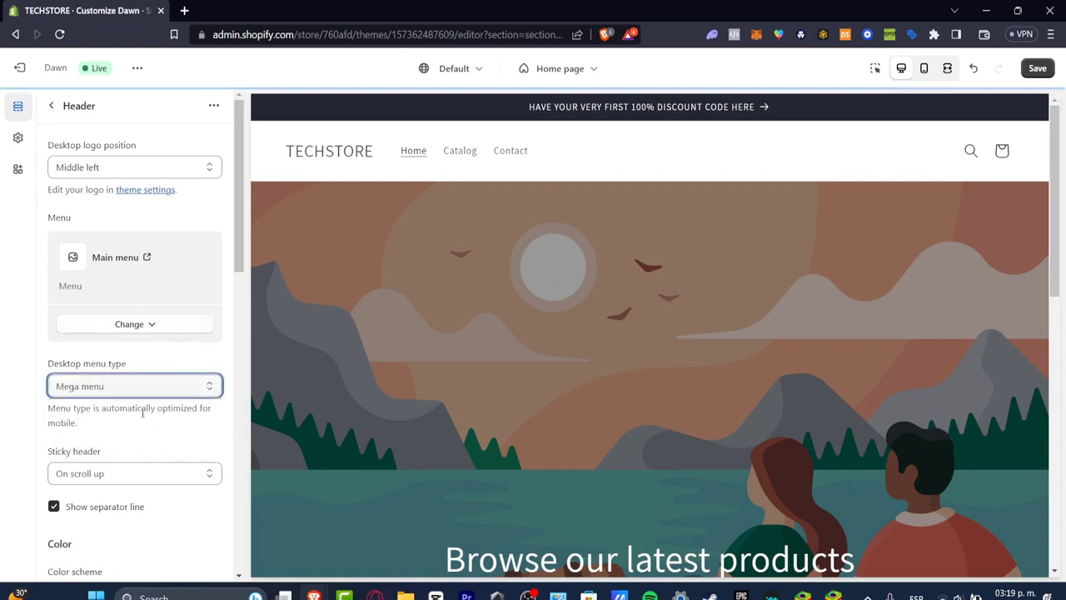
{"action": "left_click", "coordinate": [151, 383]}
{"action": "left_click", "coordinate": [155, 429]}
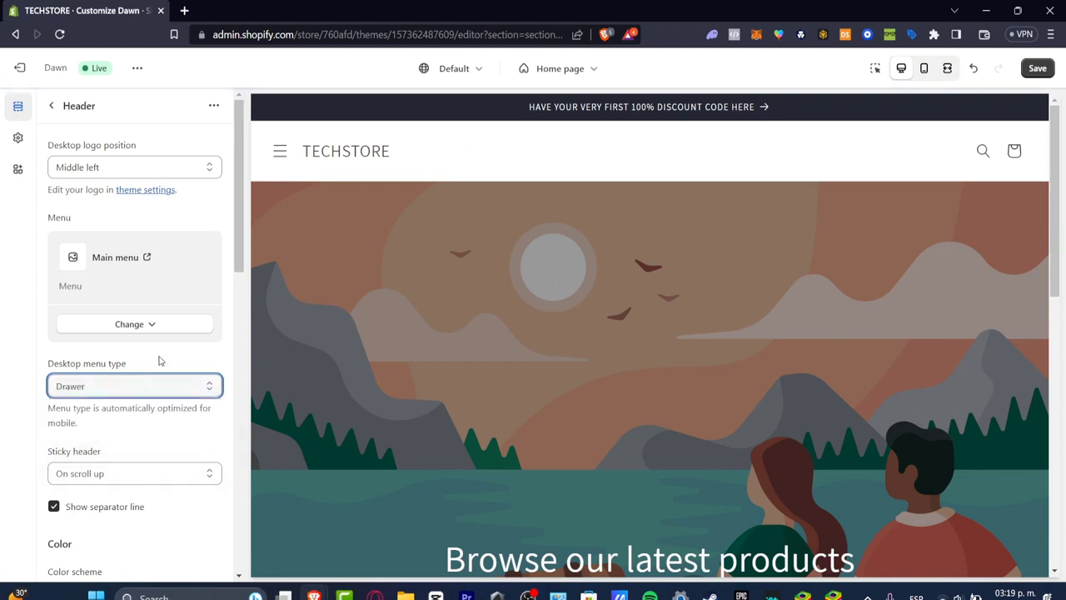
Try the sticky header options "Always", "Always, reduce logo size" and "On scroll up" in the home page preview
{"action": "scroll", "coordinate": [161, 361], "scroll_direction": "down", "scroll_amount": 3}
{"action": "left_click", "coordinate": [110, 264]}
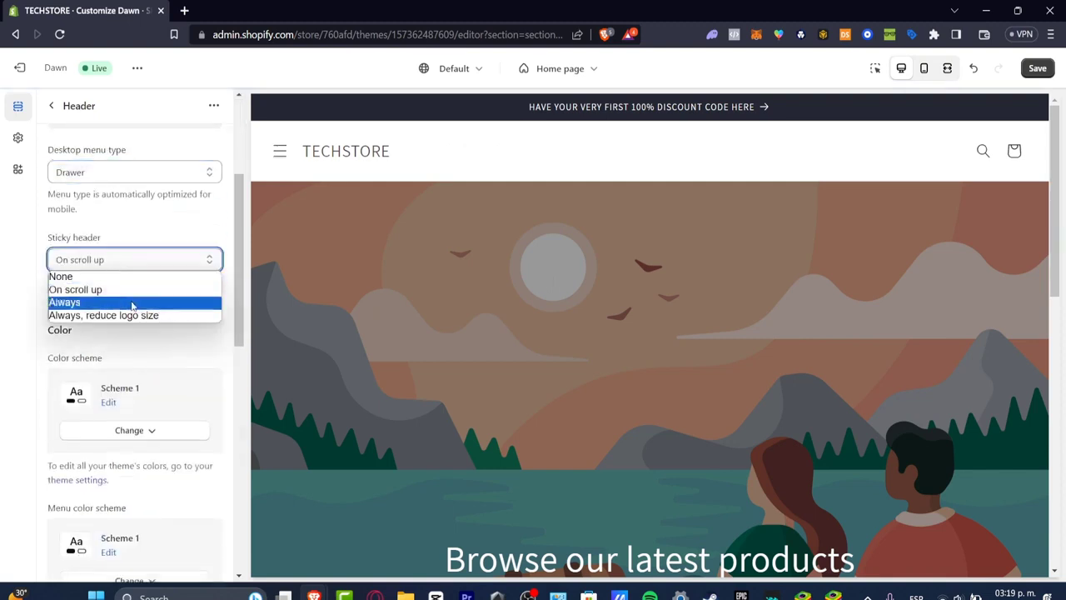
{"action": "left_click", "coordinate": [129, 301]}
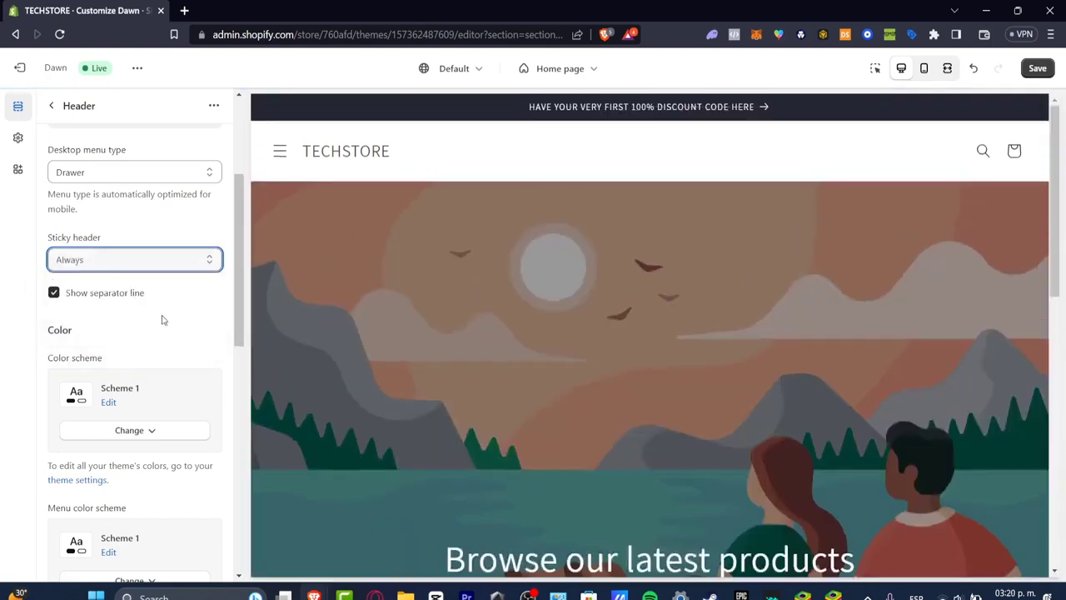
{"action": "left_click", "coordinate": [138, 265]}
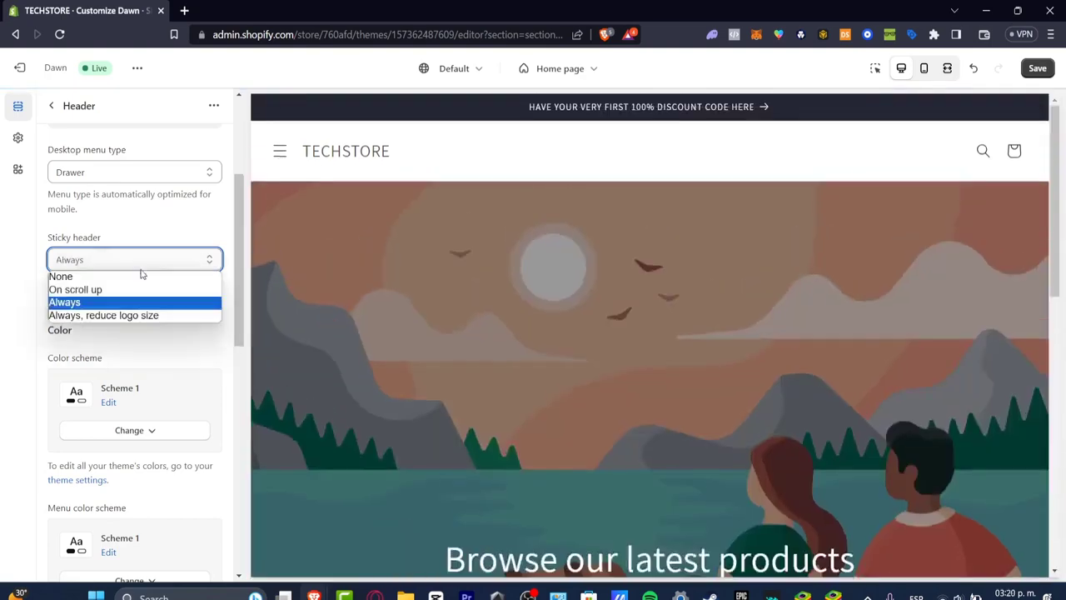
{"action": "left_click", "coordinate": [151, 315]}
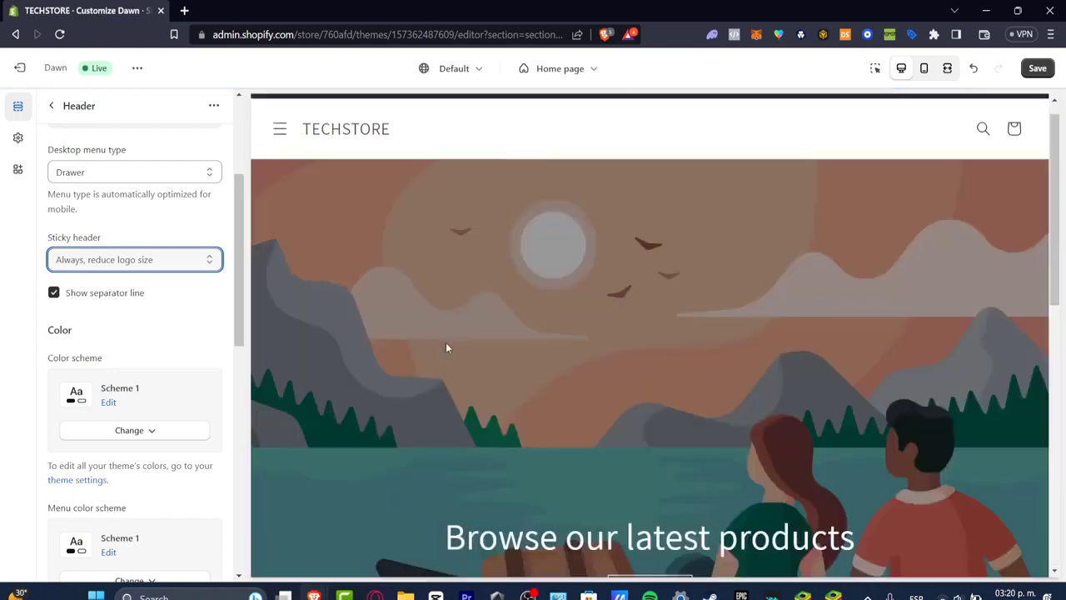
{"action": "left_click", "coordinate": [140, 263]}
{"action": "left_click", "coordinate": [129, 287]}
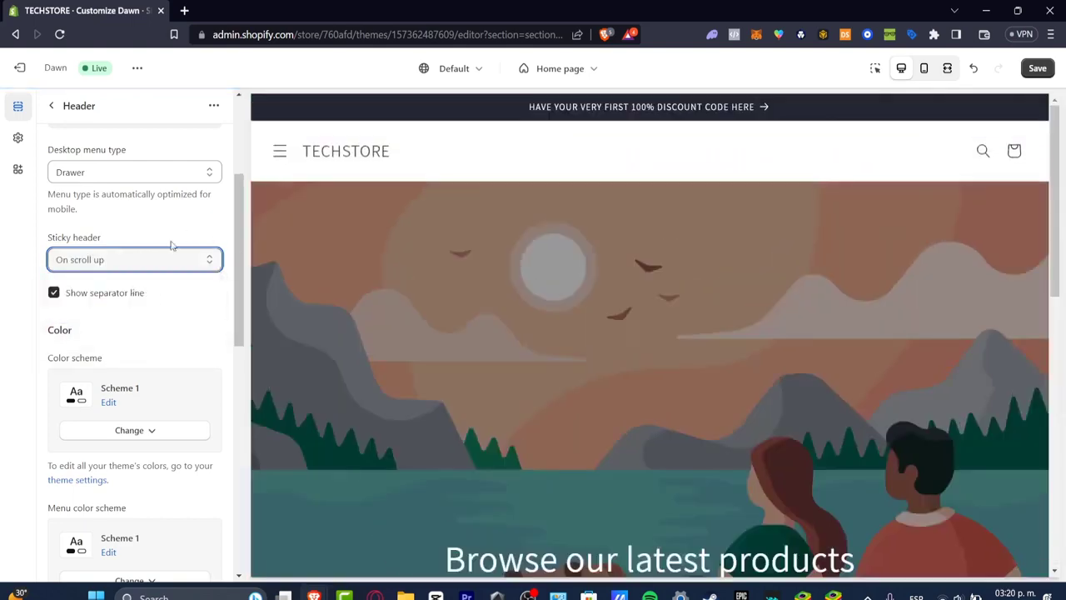
Set the sticky header option to "Always, reduce logo size" and return to the section list
{"action": "left_click", "coordinate": [170, 260]}
{"action": "left_click", "coordinate": [177, 315]}
{"action": "scroll", "coordinate": [463, 282], "scroll_direction": "down", "scroll_amount": 10}
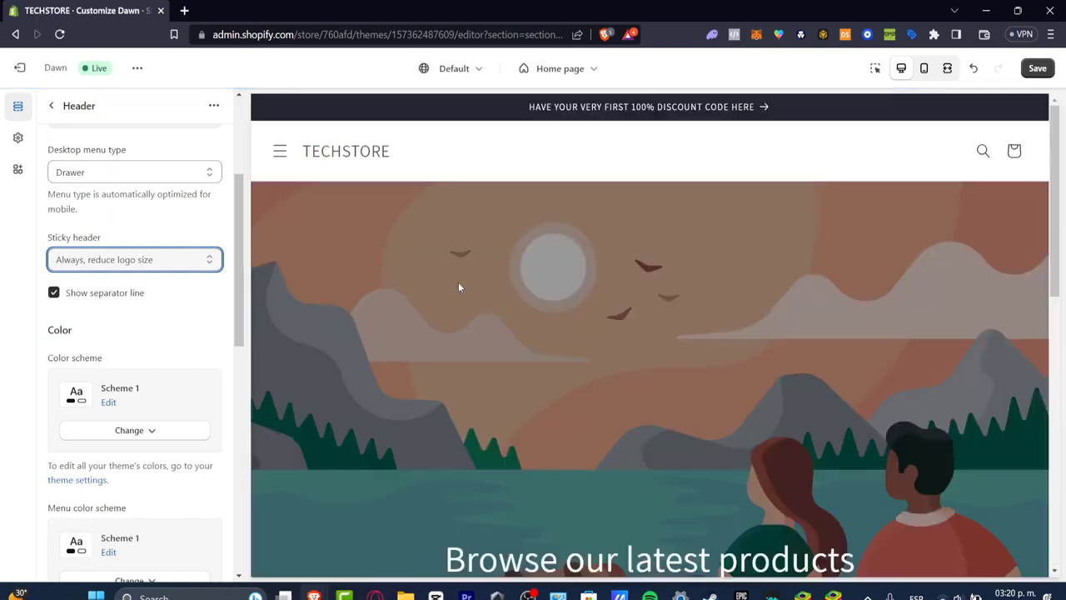
{"action": "scroll", "coordinate": [163, 313], "scroll_direction": "down", "scroll_amount": 5}
{"action": "scroll", "coordinate": [163, 313], "scroll_direction": "up", "scroll_amount": 5}
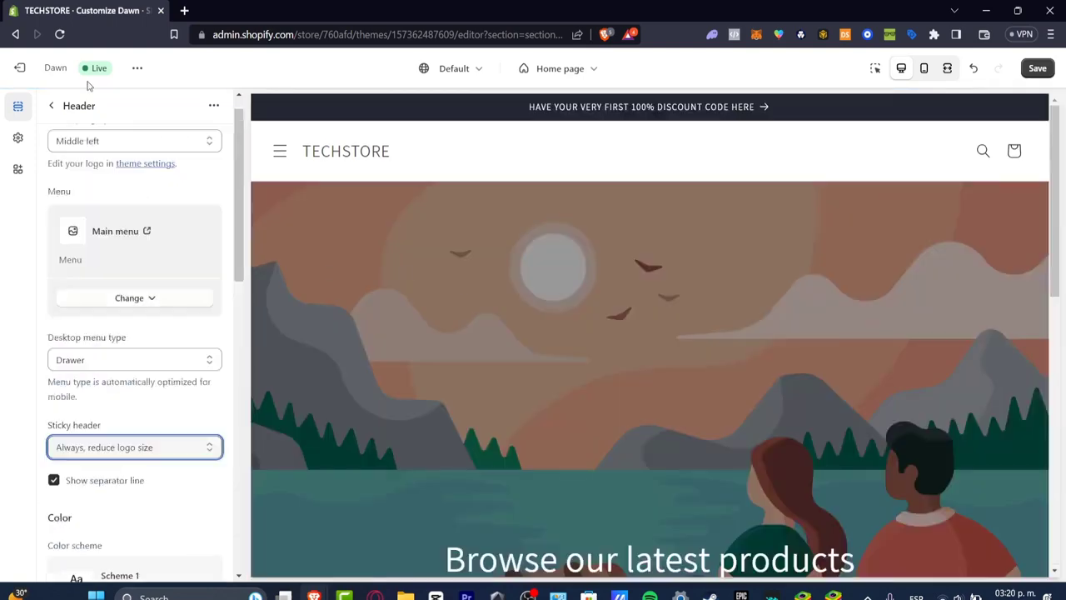
{"action": "left_click", "coordinate": [51, 105]}
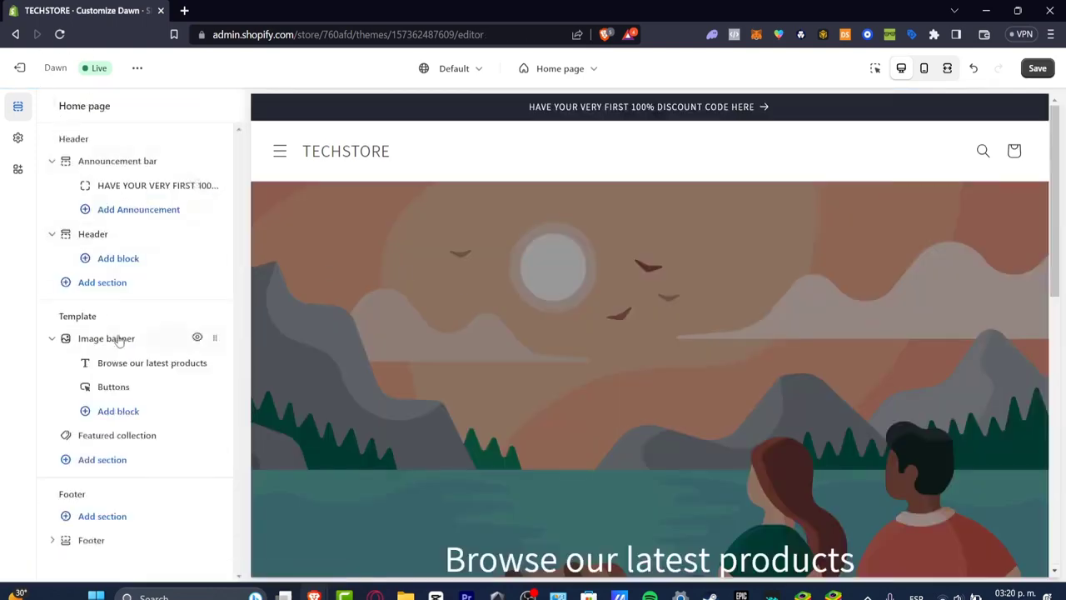
Set the image banner's first image to the free clothing rack photo from the Shop Local category and return to the section list
{"action": "left_click", "coordinate": [147, 338]}
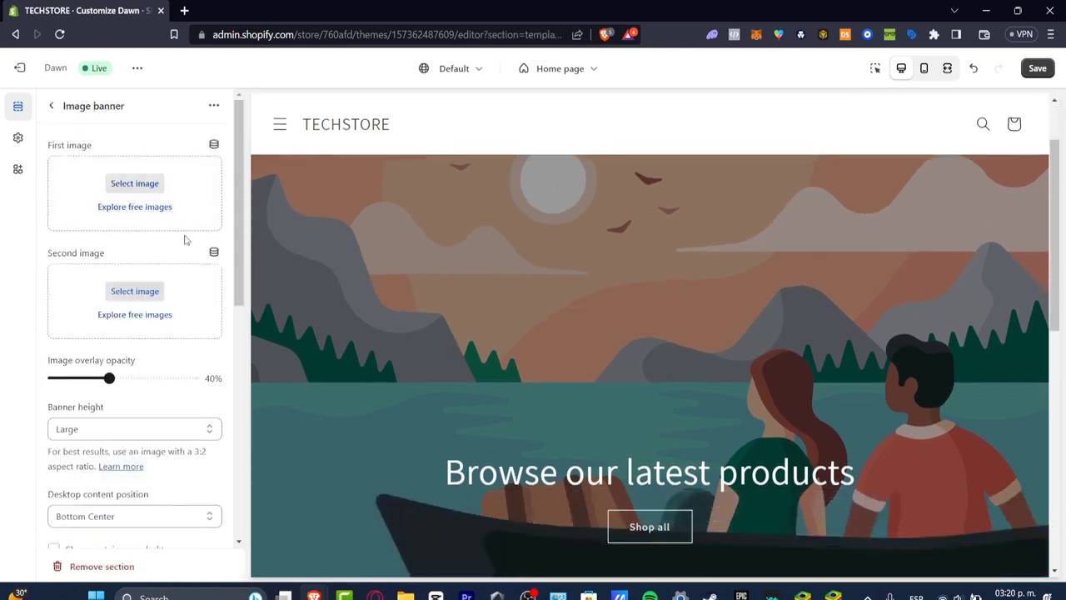
{"action": "left_click", "coordinate": [138, 190]}
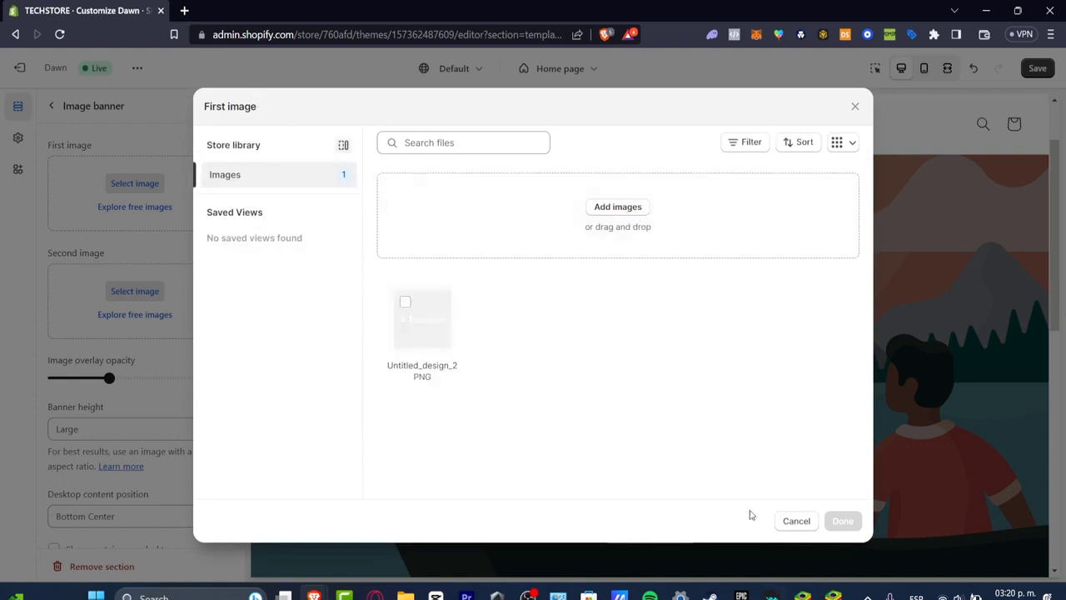
{"action": "left_click", "coordinate": [793, 522]}
{"action": "left_click", "coordinate": [135, 208]}
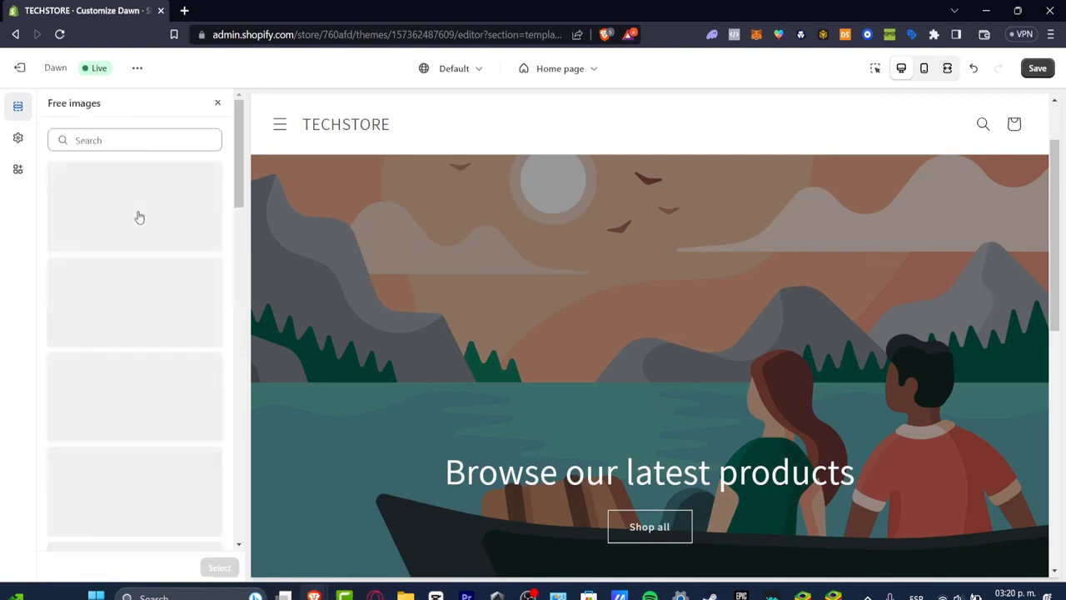
{"action": "left_click", "coordinate": [180, 298]}
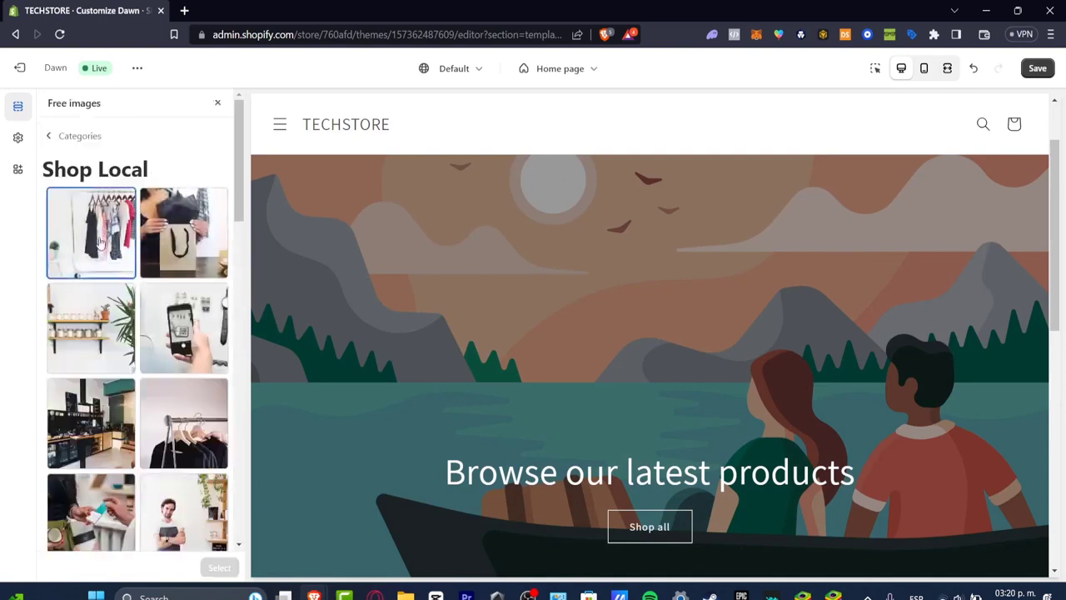
{"action": "left_click", "coordinate": [91, 233]}
{"action": "left_click", "coordinate": [219, 566]}
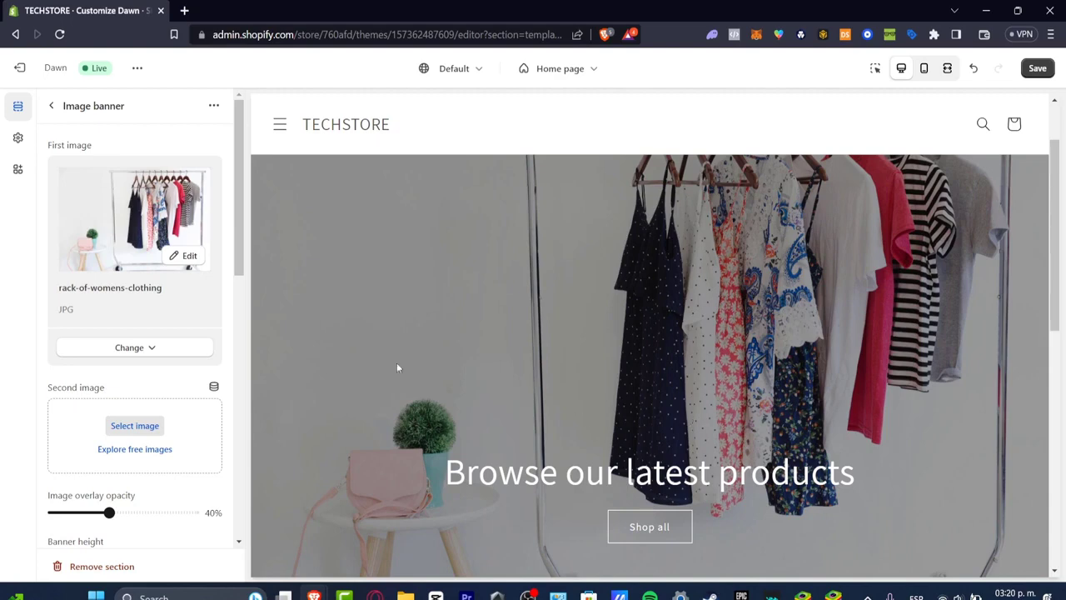
{"action": "scroll", "coordinate": [169, 437], "scroll_direction": "down", "scroll_amount": 3}
{"action": "left_click", "coordinate": [51, 106]}
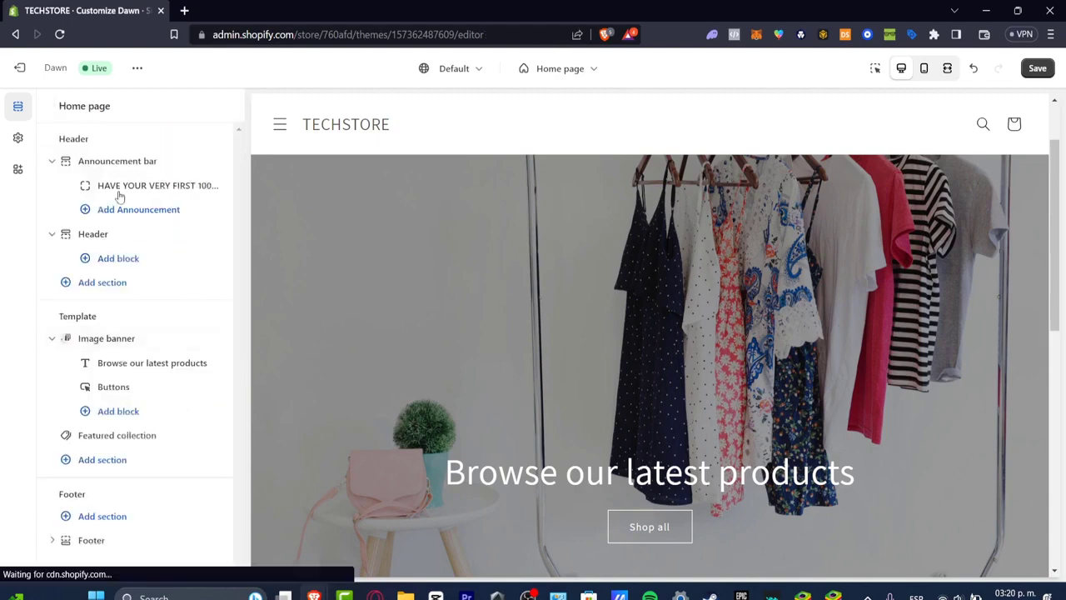
Set the image banner's heading text to "Welcome to TechStore" and return to the section list
{"action": "left_click", "coordinate": [148, 364]}
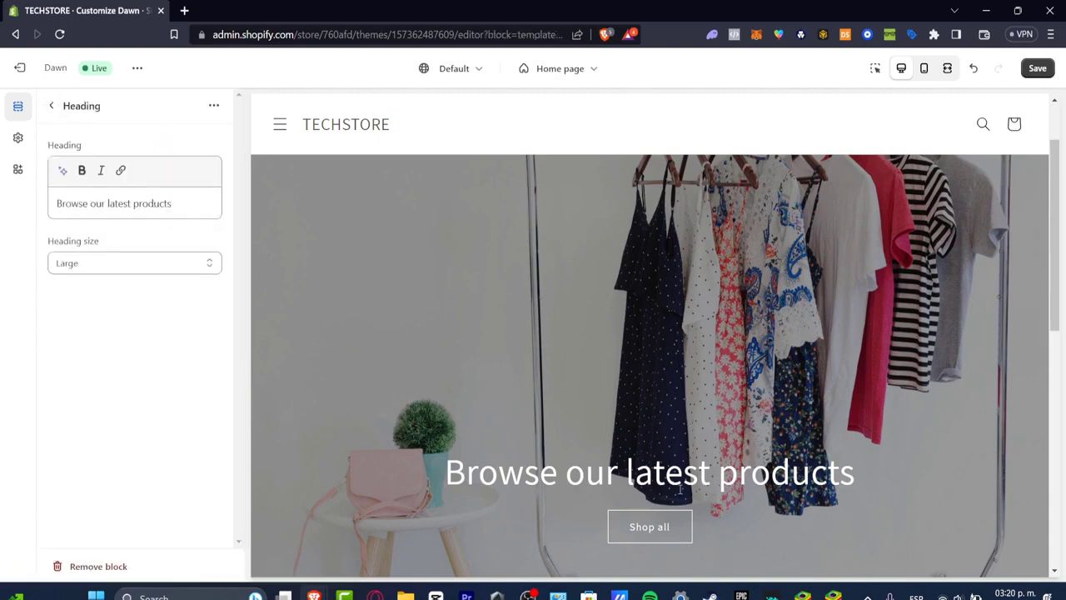
{"action": "triple_click", "coordinate": [164, 197]}
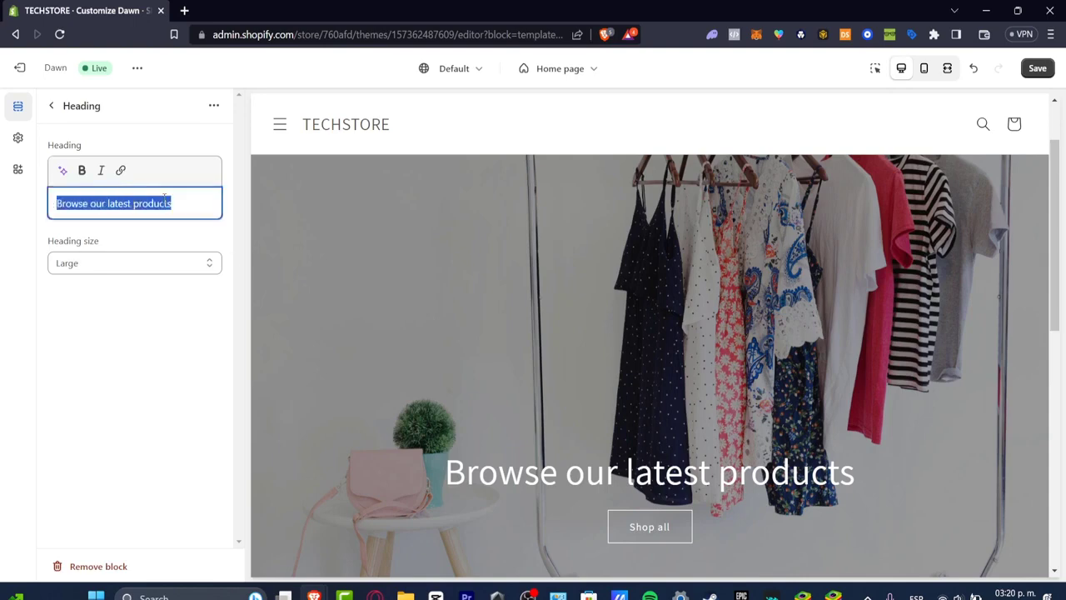
{"action": "type", "text": "Shop now"}
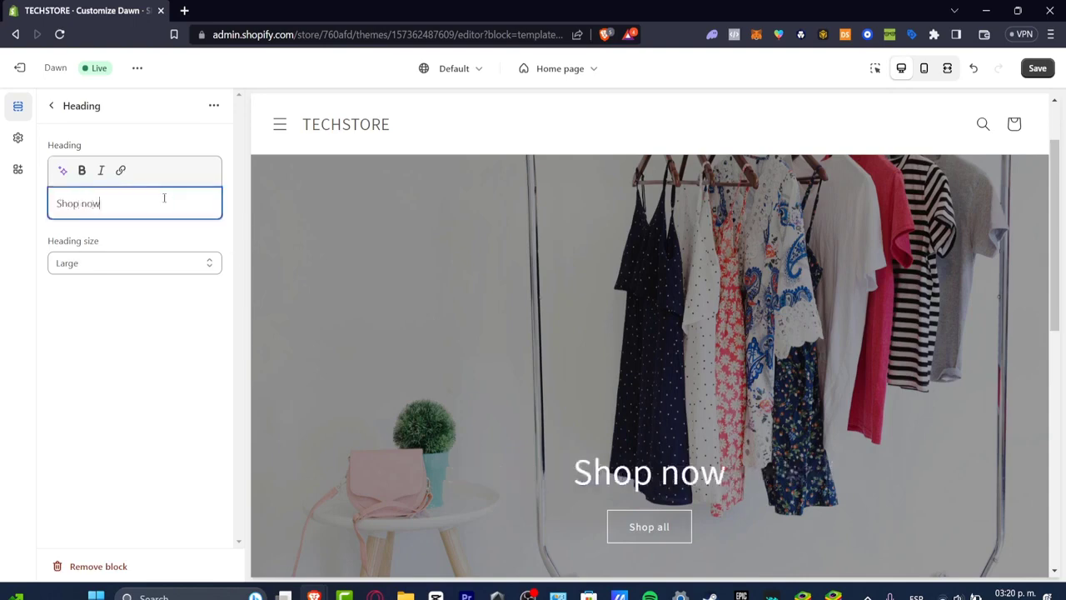
{"action": "triple_click", "coordinate": [88, 203]}
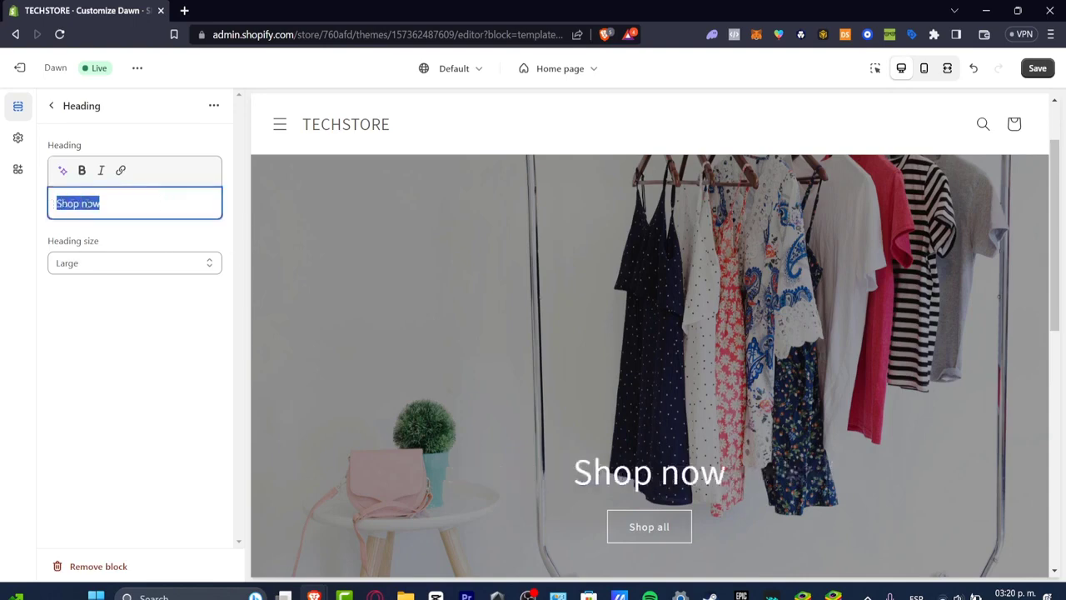
{"action": "type", "text": "Welcome to my sto"}
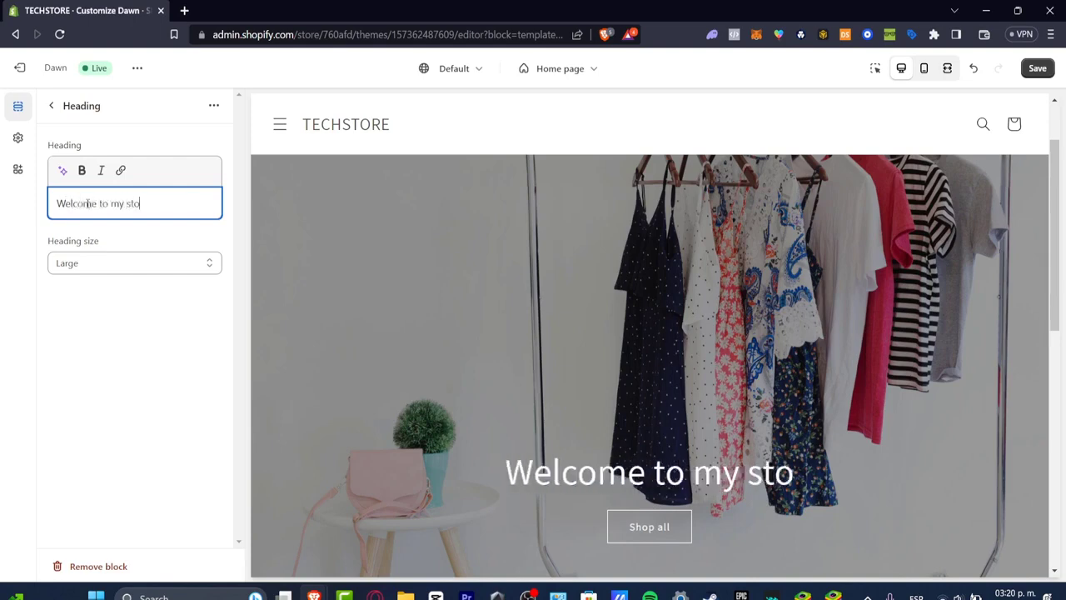
{"action": "type", "text": "r"}
{"action": "key", "text": "BackSpace"}
{"action": "key", "text": "BackSpace"}
{"action": "key", "text": "BackSpace"}
{"action": "key", "text": "BackSpace"}
{"action": "key", "text": "BackSpace"}
{"action": "key", "text": "BackSpace"}
{"action": "key", "text": "BackSpace"}
{"action": "key", "text": "BackSpace"}
{"action": "type", "text": "T"}
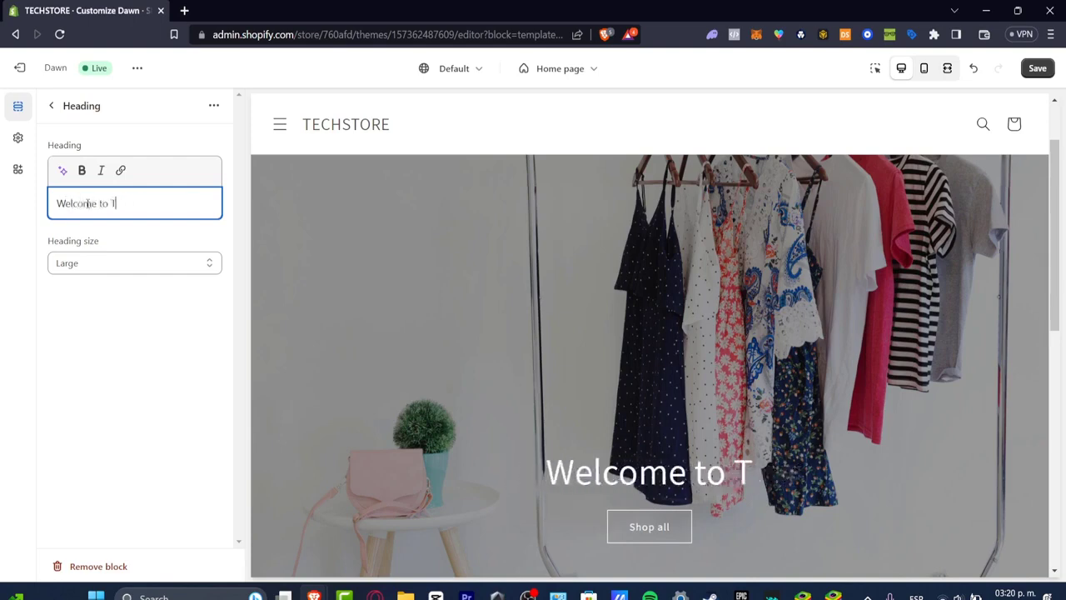
{"action": "type", "text": "echSto"}
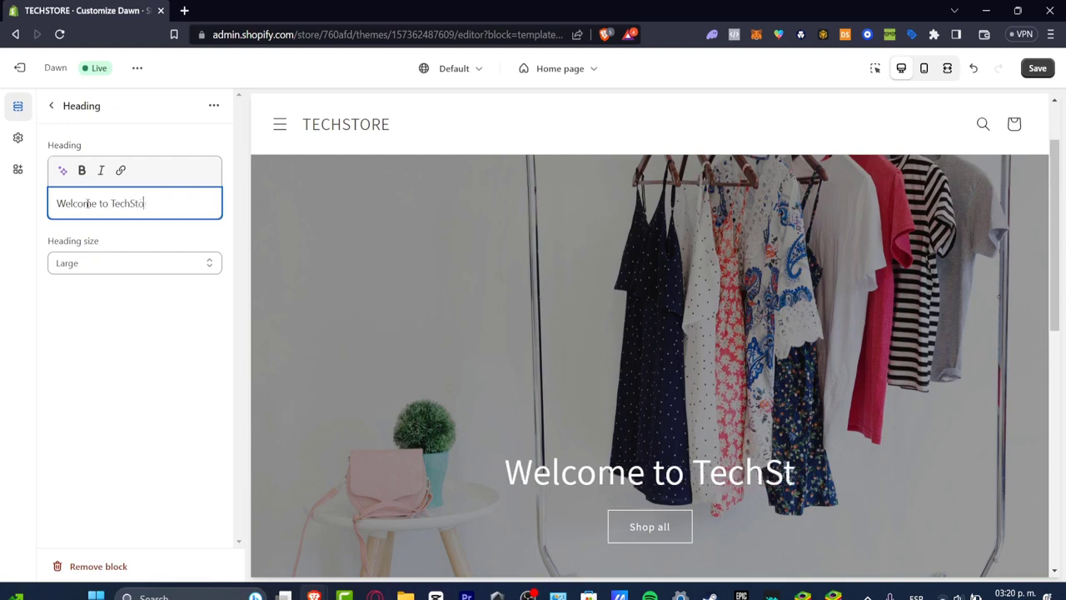
{"action": "type", "text": "re"}
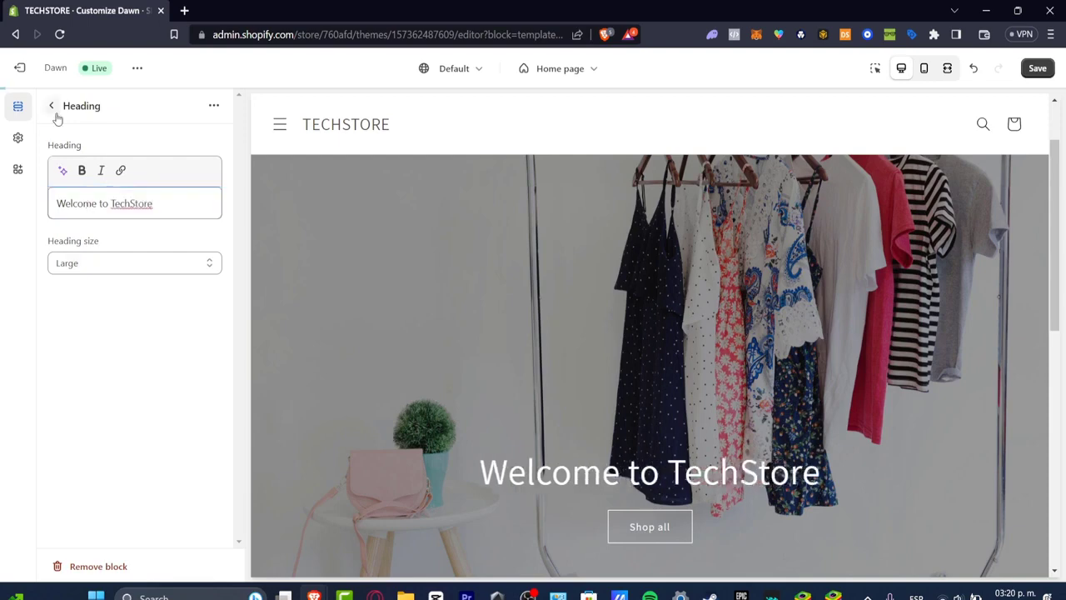
{"action": "left_click", "coordinate": [54, 109]}
Set the image banner's first button label to "Shop now" and return to the section list
{"action": "left_click", "coordinate": [131, 390]}
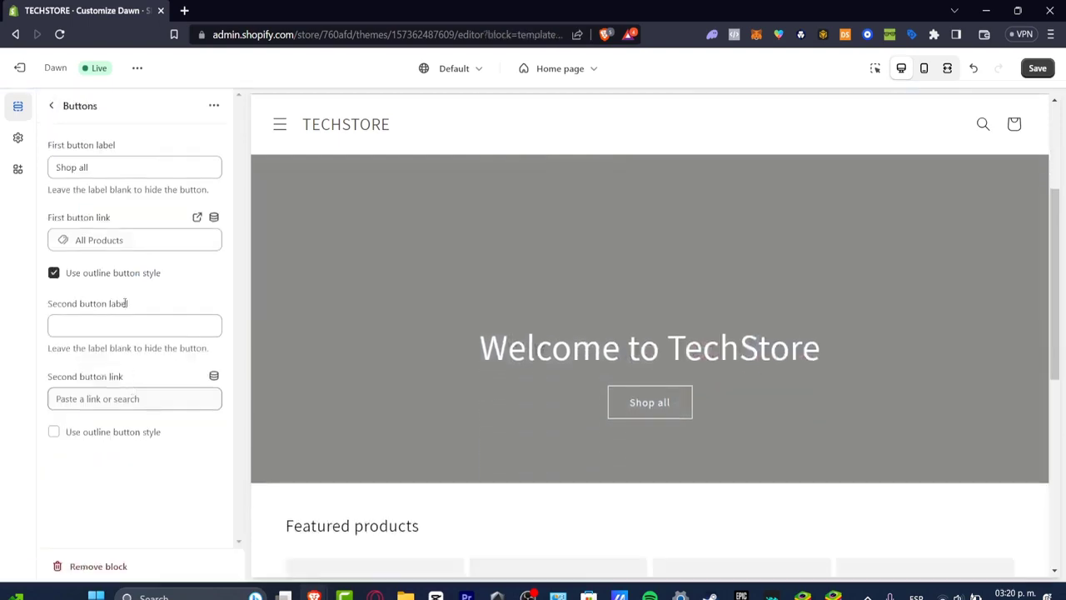
{"action": "double_click", "coordinate": [84, 166]}
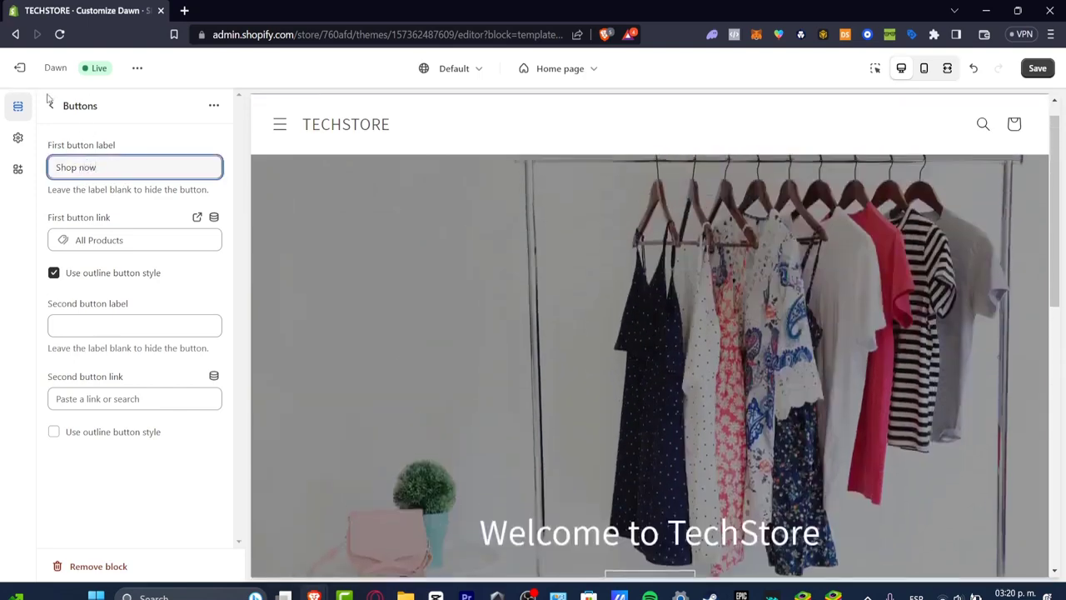
{"action": "left_click", "coordinate": [53, 107]}
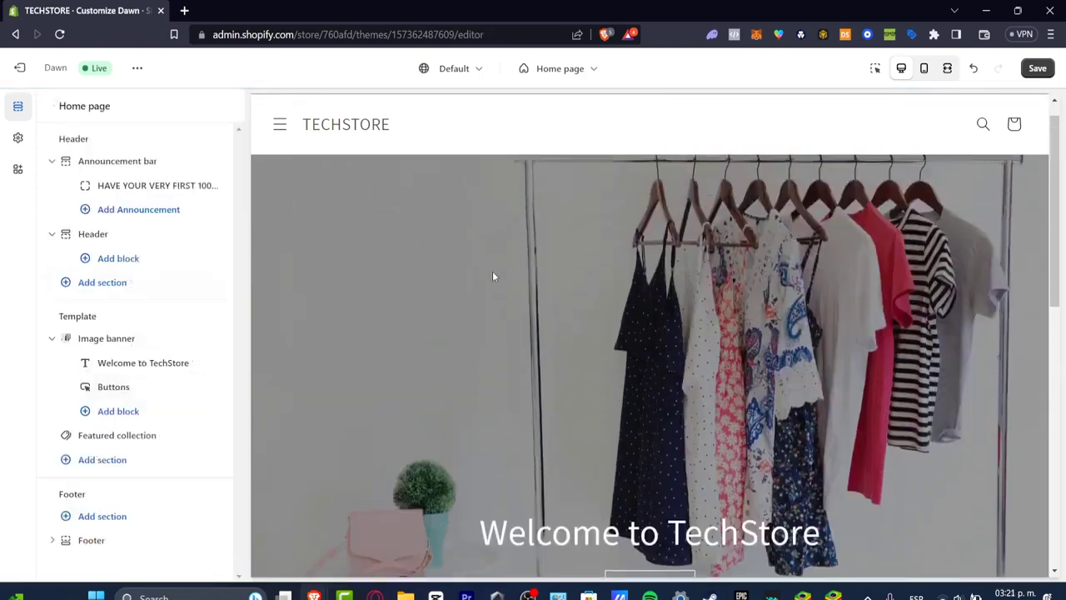
Add an Email signup section to the footer group and hide it from the store page
{"action": "scroll", "coordinate": [463, 274], "scroll_direction": "down", "scroll_amount": 1}
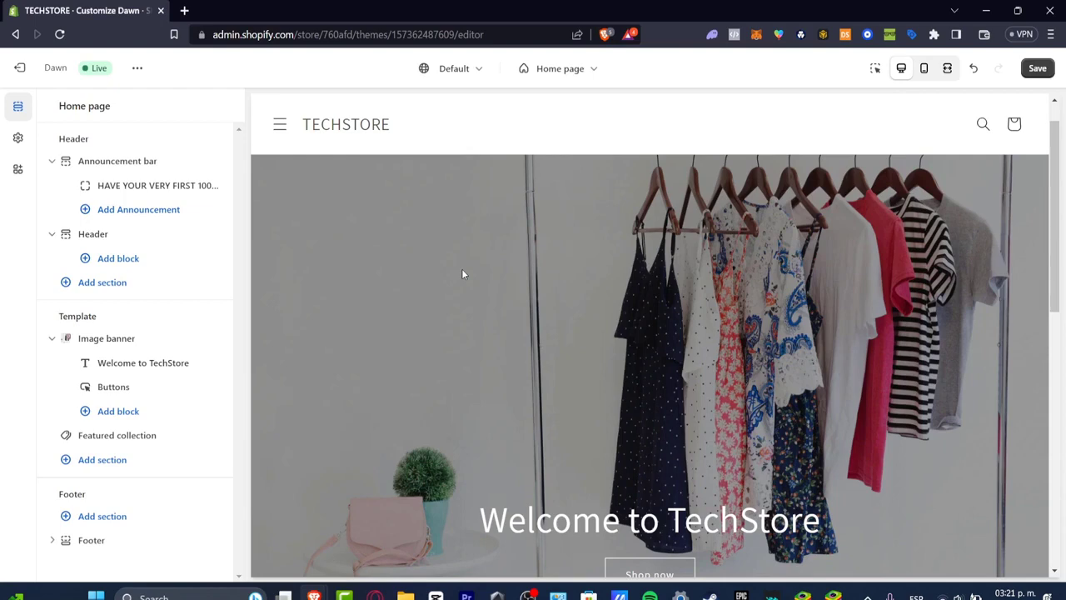
{"action": "left_click", "coordinate": [117, 516]}
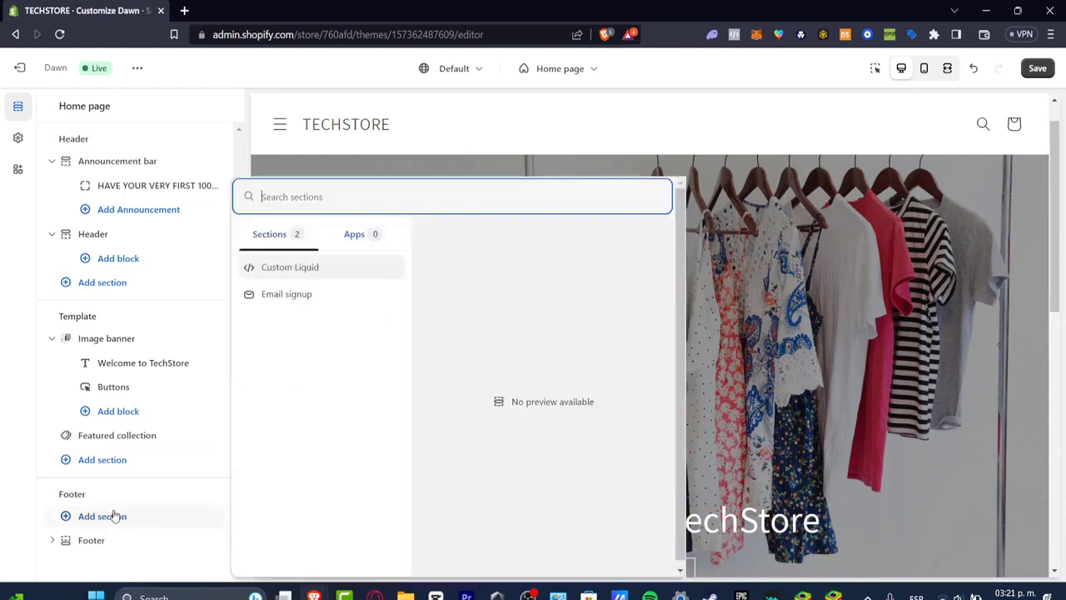
{"action": "left_click", "coordinate": [287, 292]}
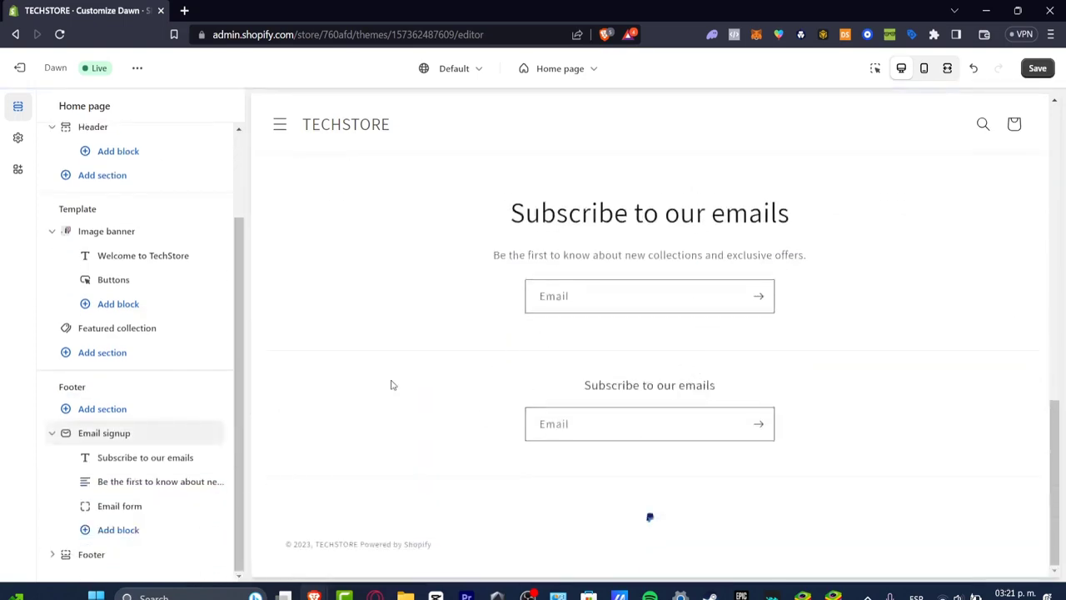
{"action": "mouse_move", "coordinate": [204, 438]}
{"action": "left_click", "coordinate": [198, 432]}
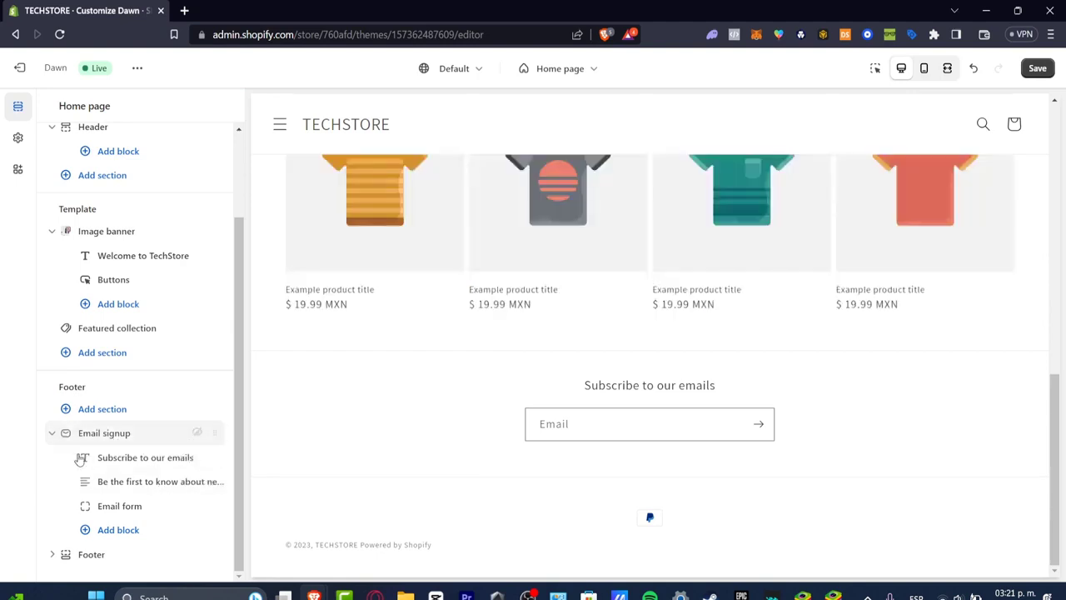
{"action": "left_click", "coordinate": [54, 438]}
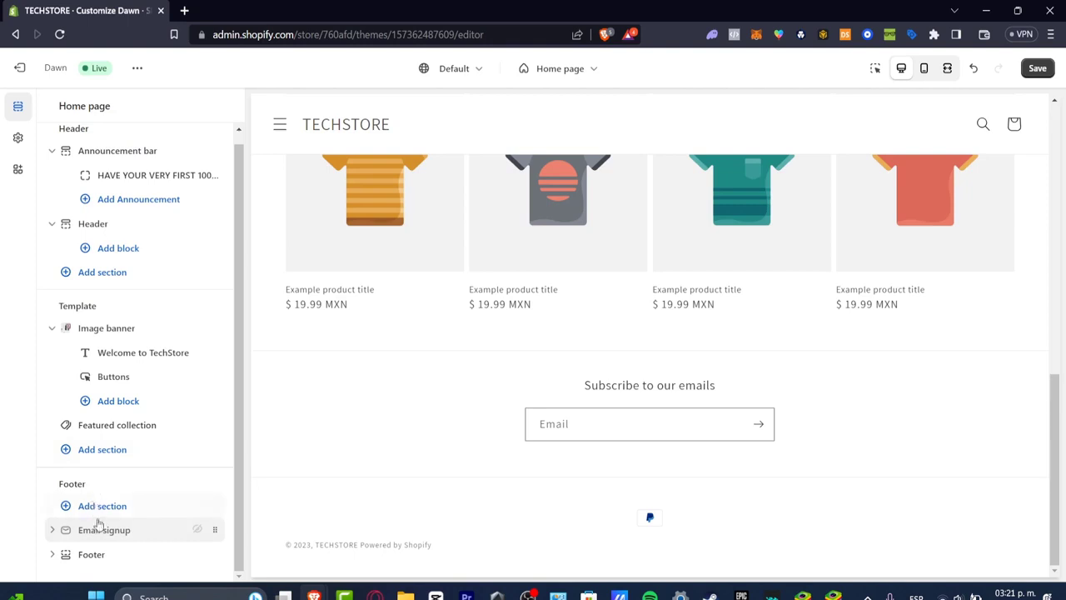
Add a Brand information block to the footer section
{"action": "left_click", "coordinate": [53, 554]}
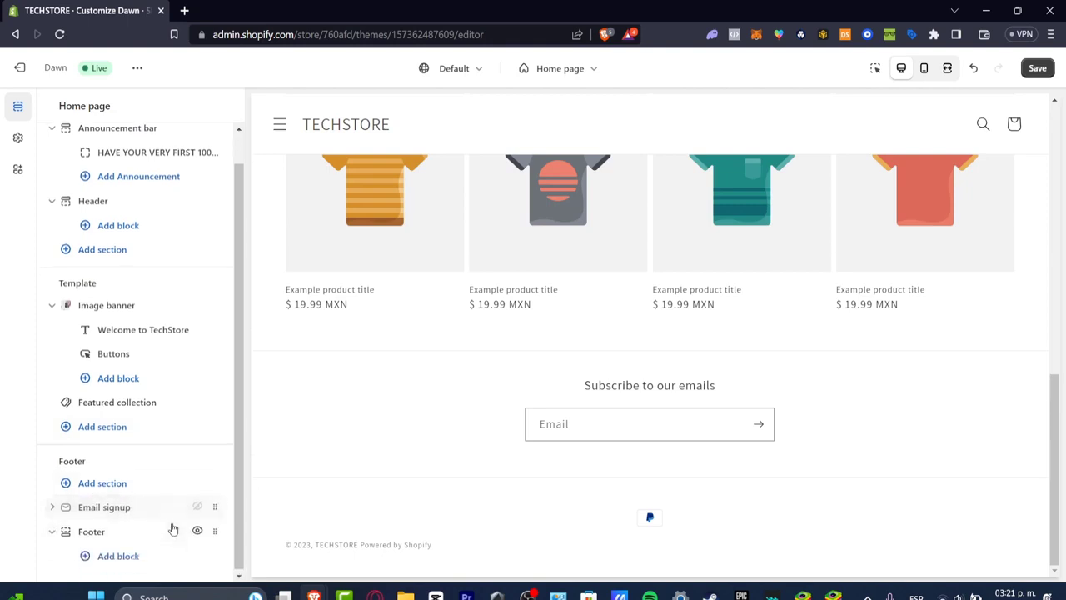
{"action": "left_click", "coordinate": [135, 555]}
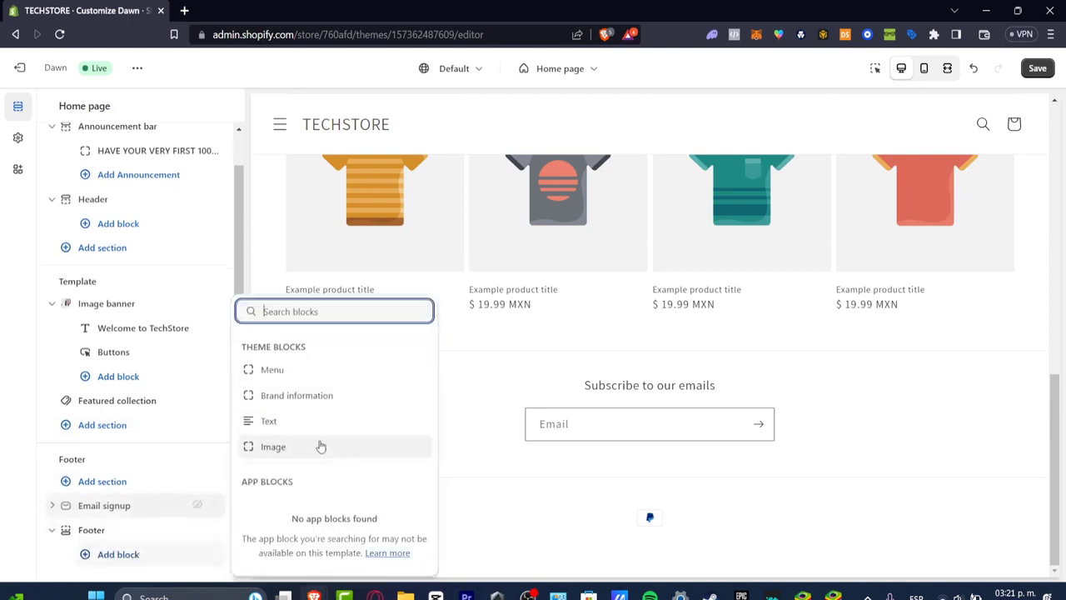
{"action": "left_click", "coordinate": [321, 398]}
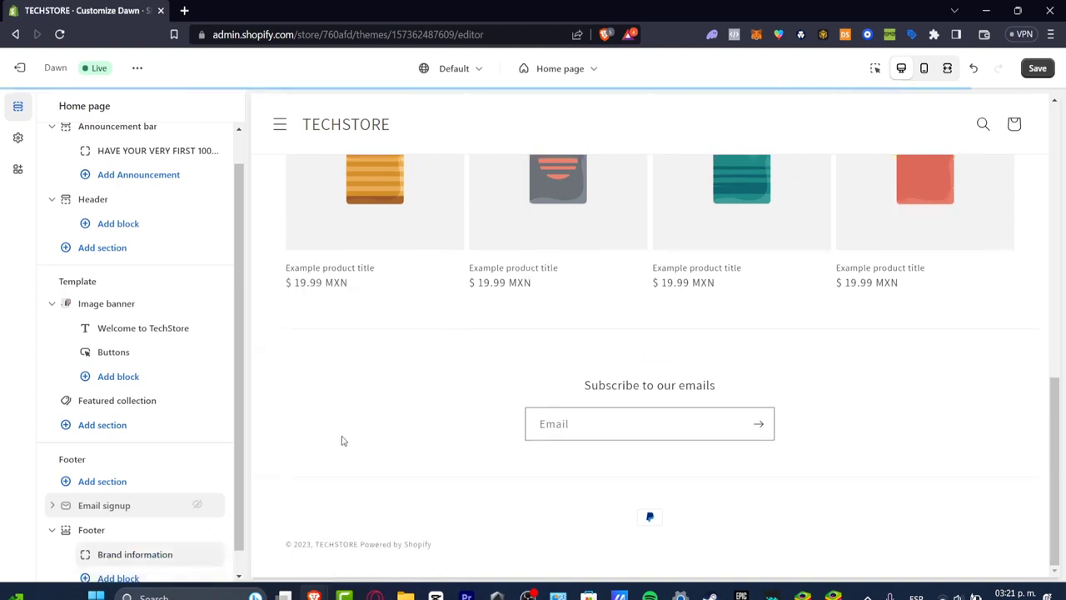
{"action": "scroll", "coordinate": [211, 460], "scroll_direction": "down", "scroll_amount": 1}
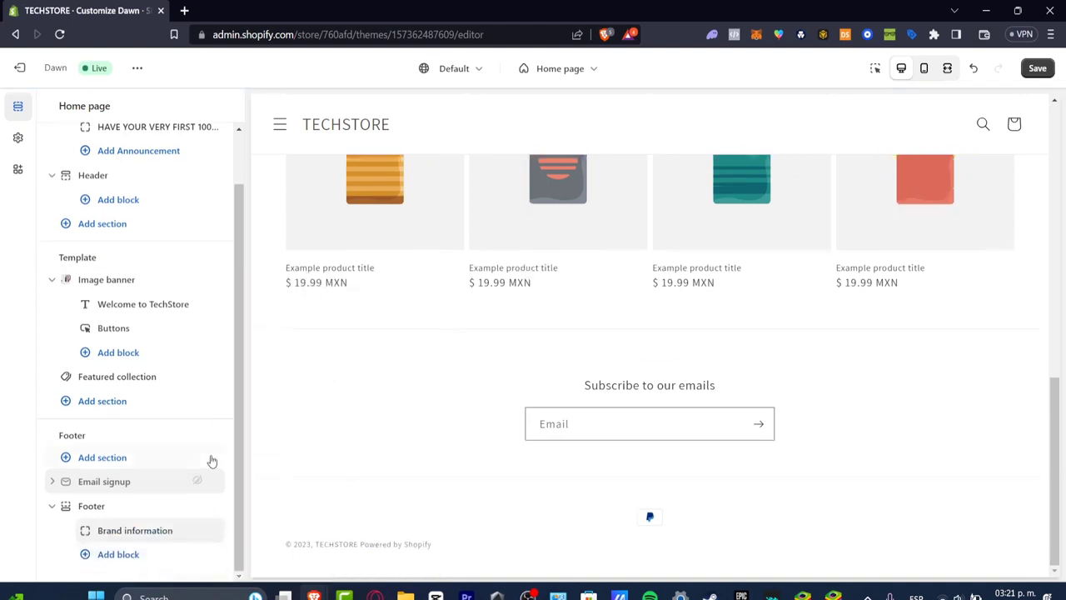
{"action": "scroll", "coordinate": [213, 456], "scroll_direction": "up", "scroll_amount": 2}
Set the theme's logo to the Untitled_design_2 PNG from the store library
{"action": "left_click", "coordinate": [17, 142]}
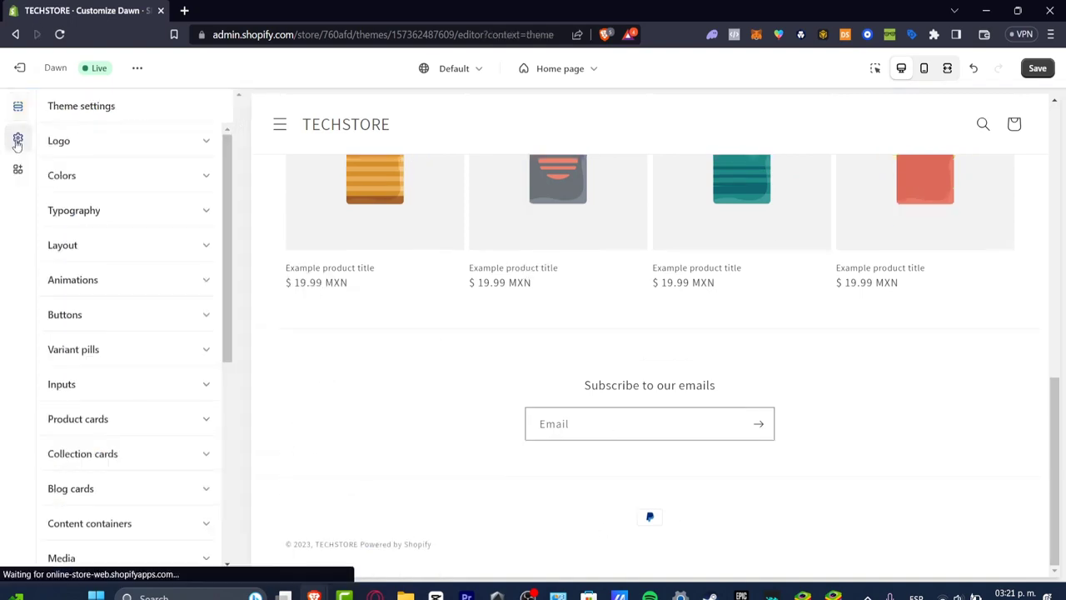
{"action": "left_click", "coordinate": [84, 140]}
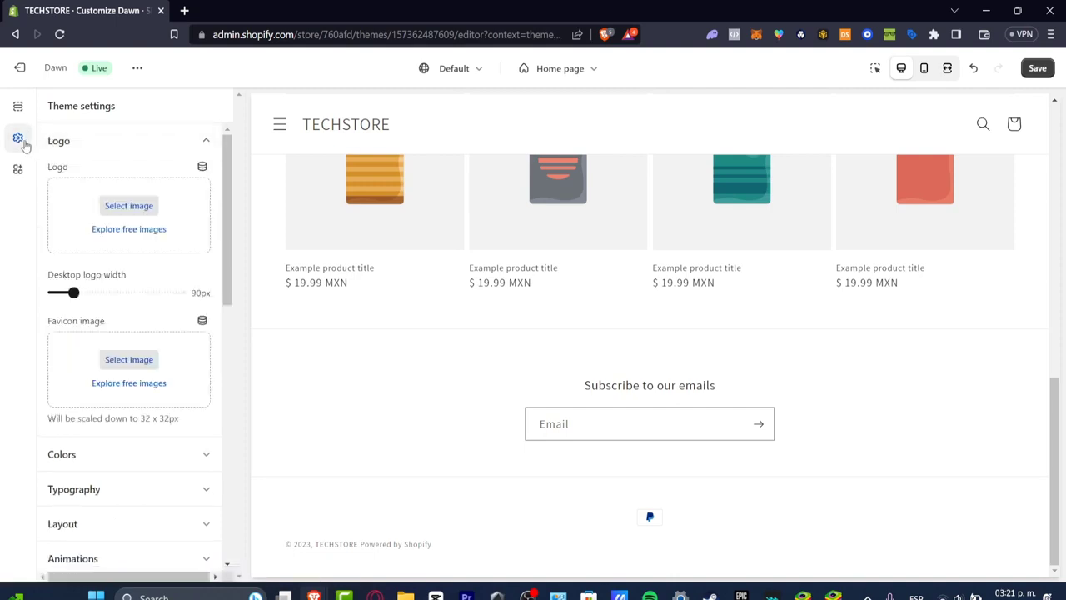
{"action": "left_click", "coordinate": [132, 206]}
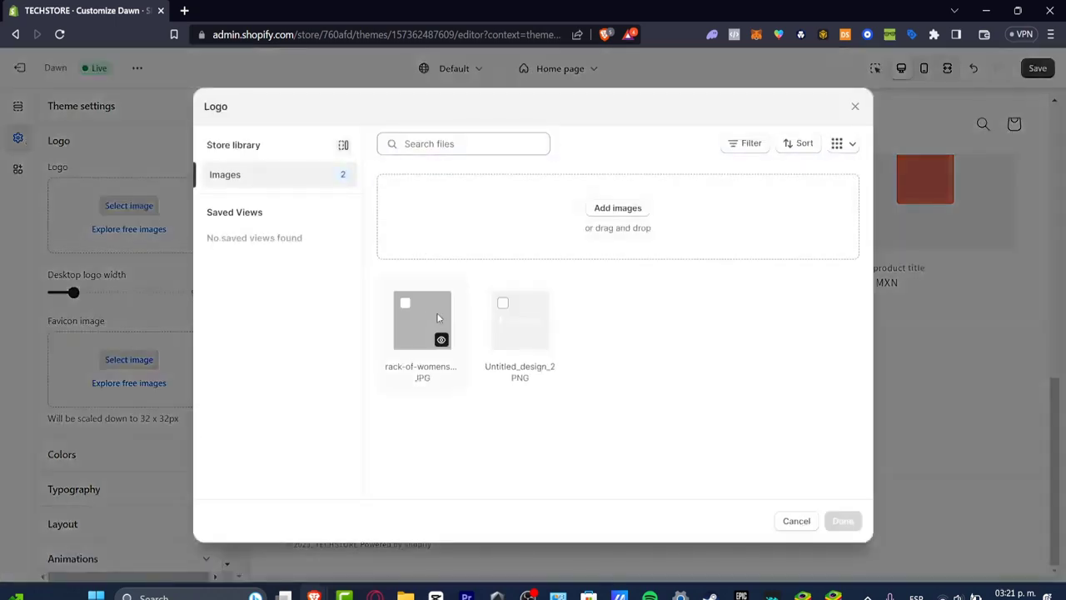
{"action": "left_click", "coordinate": [504, 309]}
{"action": "left_click", "coordinate": [839, 523]}
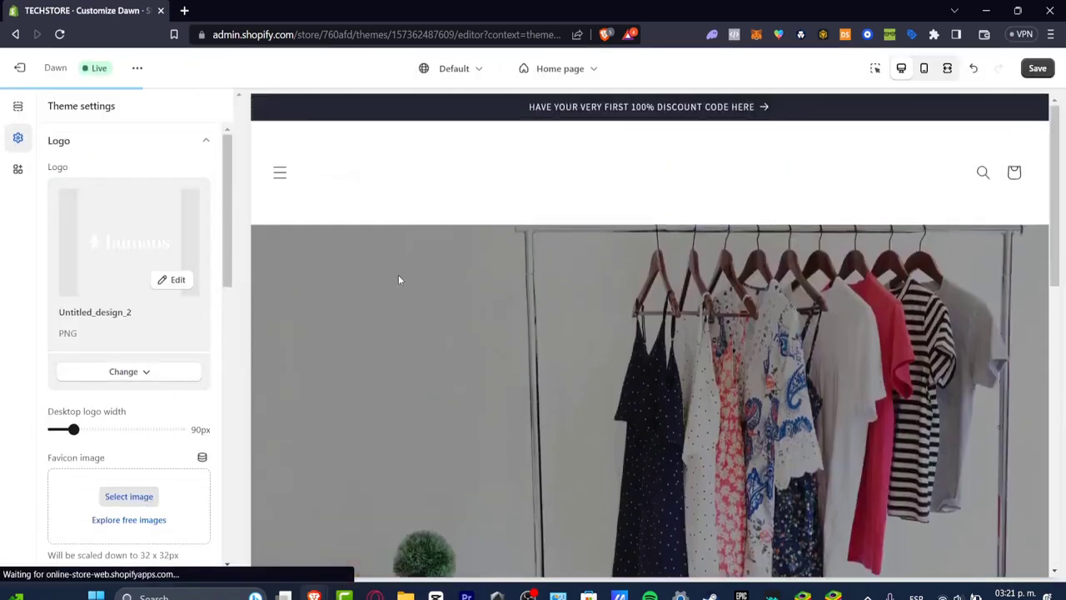
Set the header section's color scheme to Scheme 4 and check the logo in the home page preview
{"action": "left_click", "coordinate": [17, 106]}
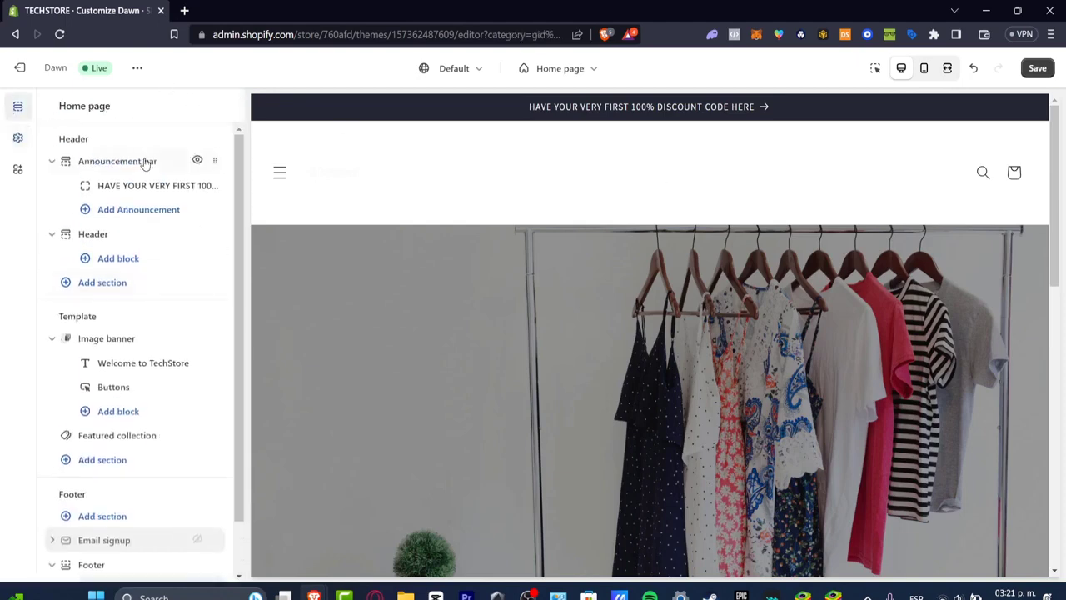
{"action": "left_click", "coordinate": [135, 237]}
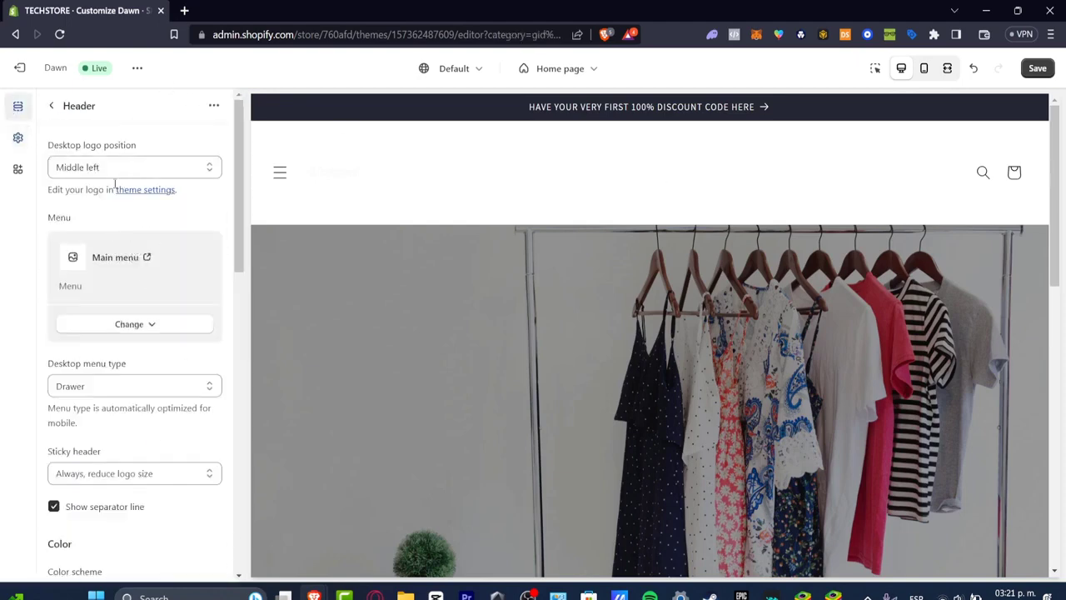
{"action": "scroll", "coordinate": [159, 388], "scroll_direction": "down", "scroll_amount": 5}
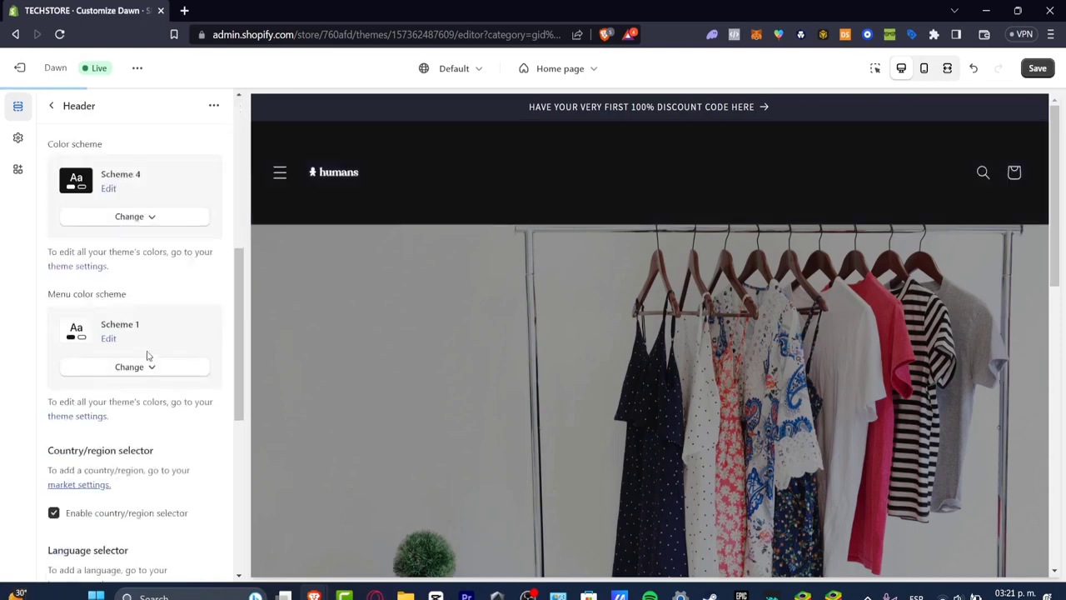
{"action": "left_click", "coordinate": [336, 180]}
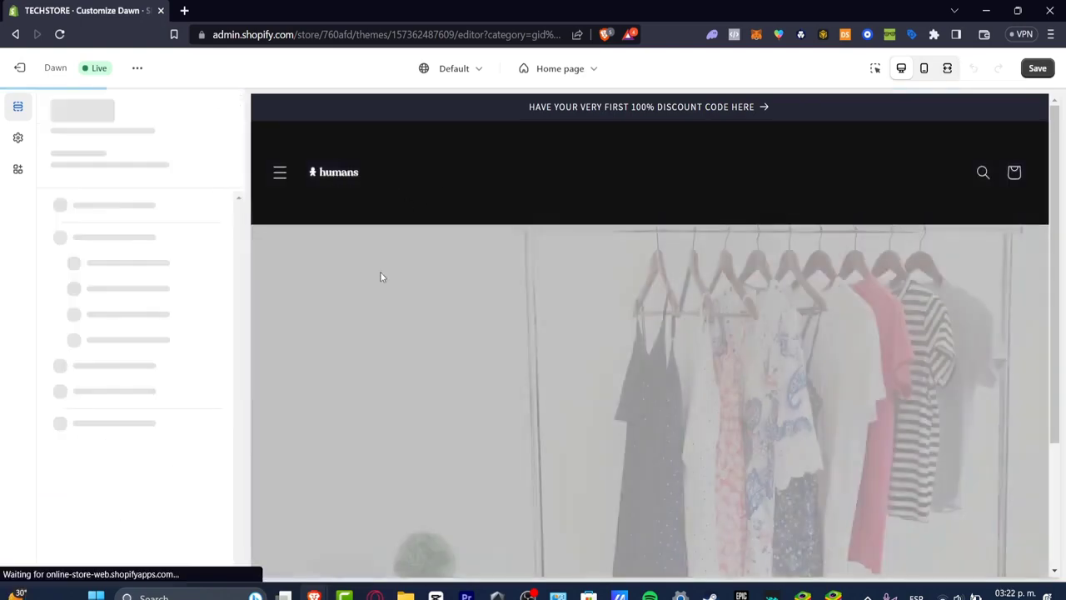
{"action": "scroll", "coordinate": [739, 333], "scroll_direction": "down", "scroll_amount": 9}
{"action": "scroll", "coordinate": [736, 332], "scroll_direction": "up", "scroll_amount": 10}
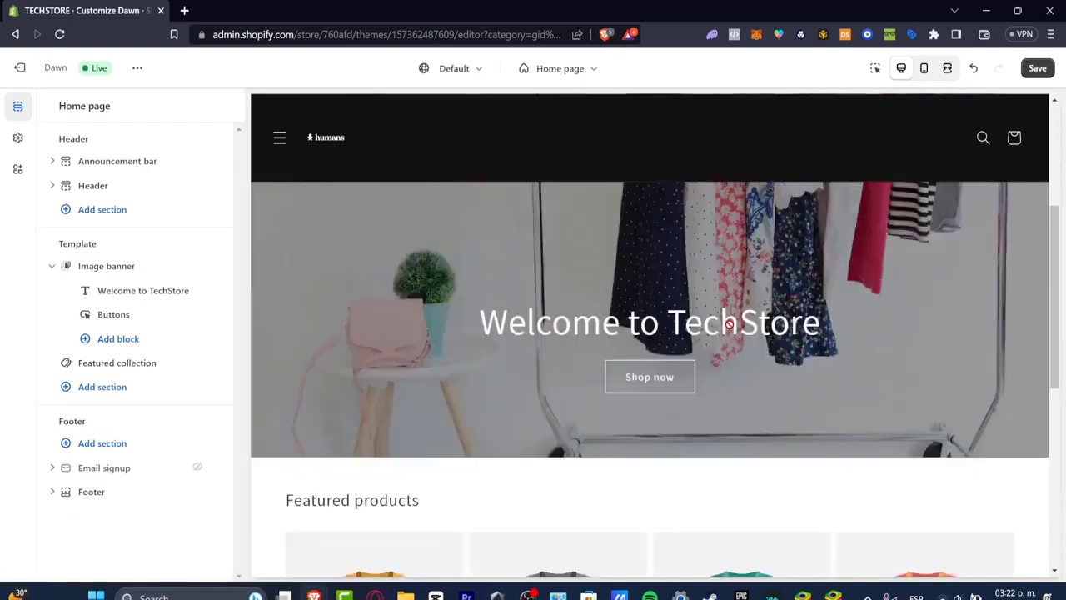
Set the header's desktop logo position to Top center and save the theme changes
{"action": "scroll", "coordinate": [730, 324], "scroll_direction": "down", "scroll_amount": 7}
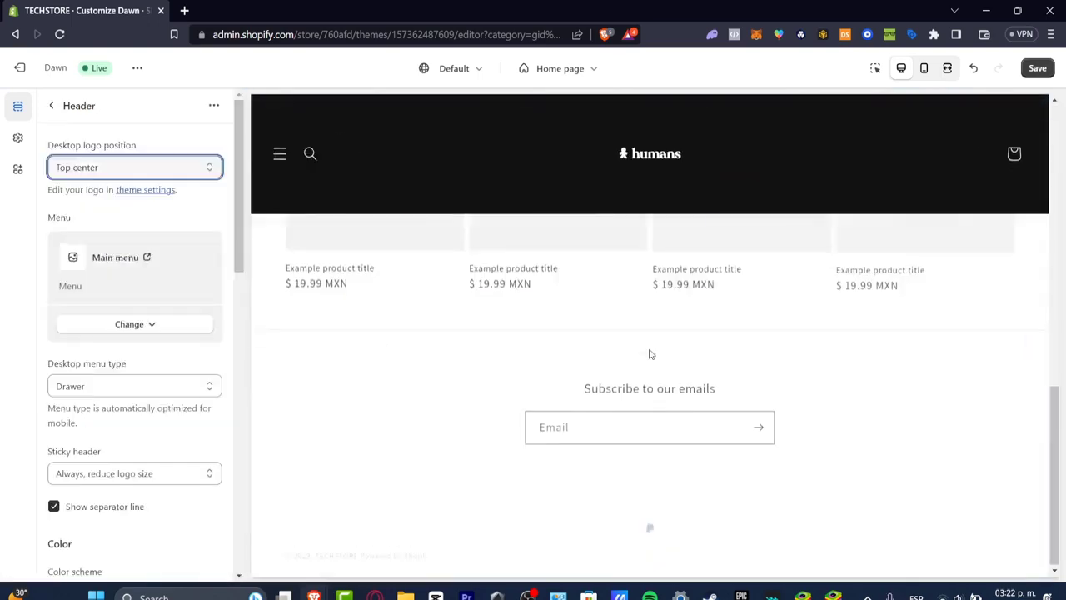
{"action": "scroll", "coordinate": [651, 354], "scroll_direction": "up", "scroll_amount": 10}
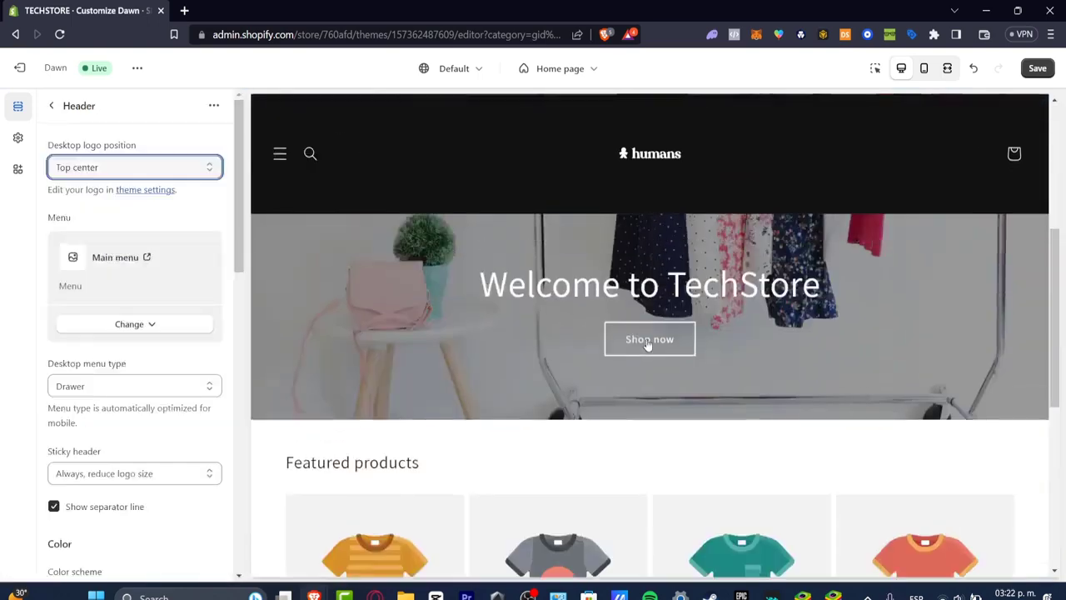
{"action": "scroll", "coordinate": [646, 342], "scroll_direction": "down", "scroll_amount": 4}
{"action": "scroll", "coordinate": [647, 342], "scroll_direction": "down", "scroll_amount": 5}
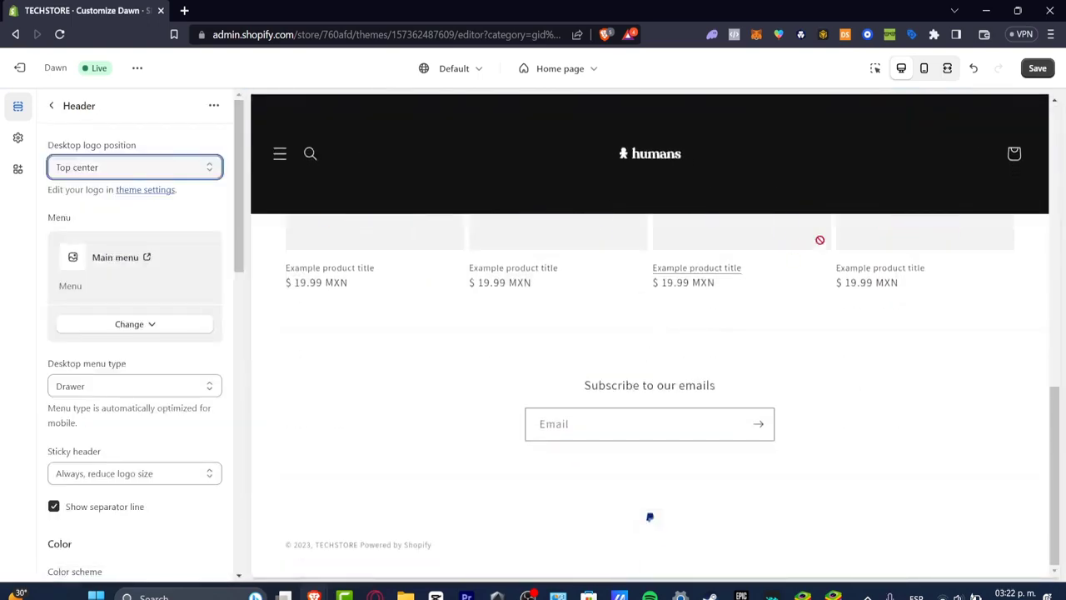
{"action": "left_click", "coordinate": [1033, 70]}
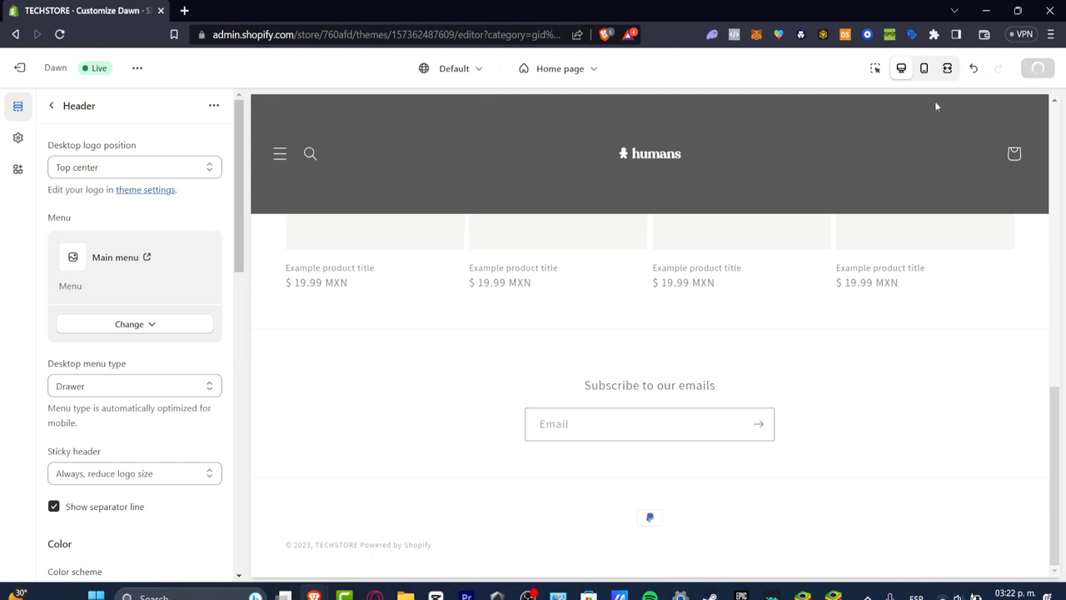
Open the live online store and examine its header, image banner and featured products
{"action": "left_click", "coordinate": [137, 68]}
{"action": "left_click", "coordinate": [42, 207]}
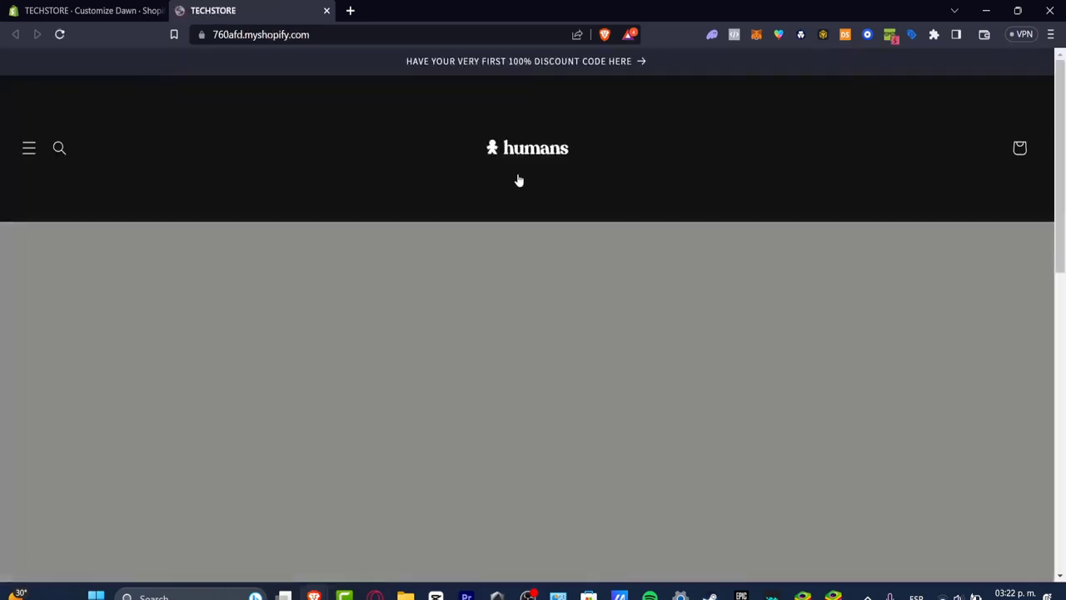
{"action": "scroll", "coordinate": [676, 240], "scroll_direction": "down", "scroll_amount": 5}
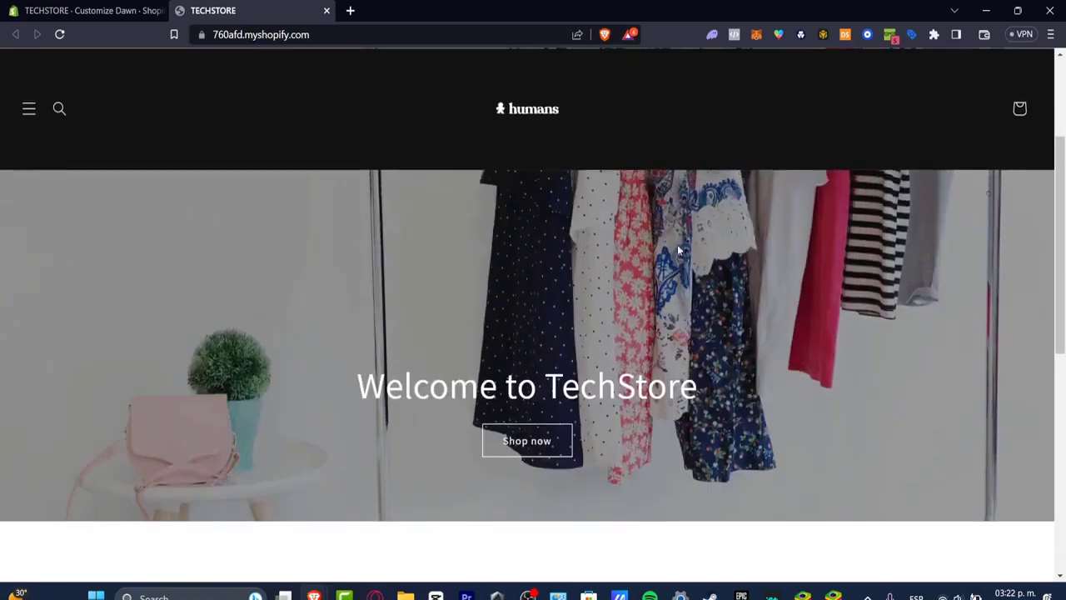
{"action": "scroll", "coordinate": [676, 245], "scroll_direction": "up", "scroll_amount": 6}
{"action": "scroll", "coordinate": [675, 244], "scroll_direction": "down", "scroll_amount": 7}
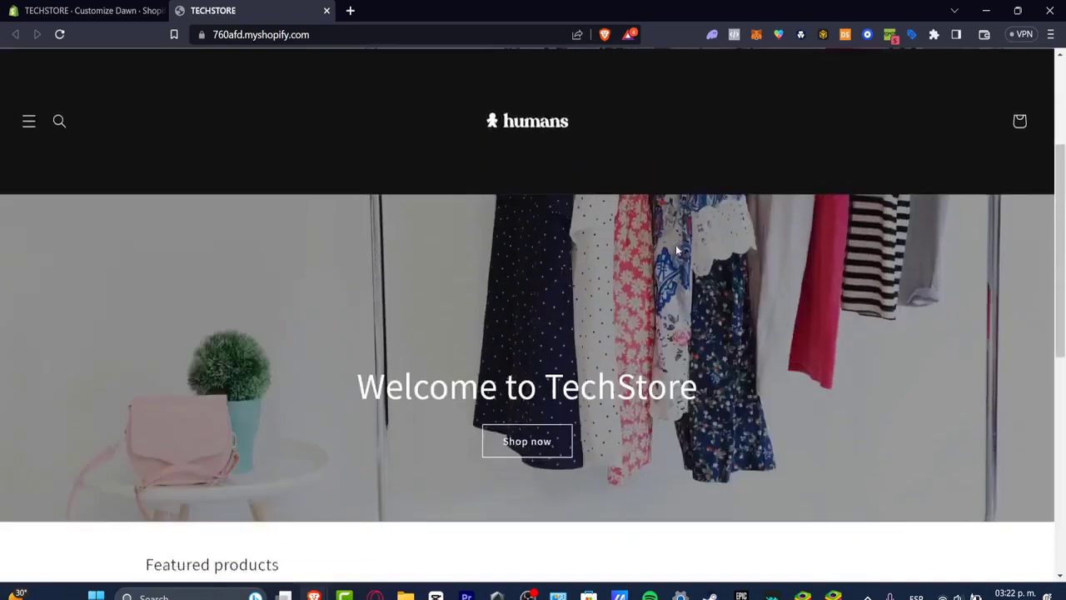
Check the navigation drawer links on the live storefront and examine the home page down to its email signup and footer
{"action": "scroll", "coordinate": [289, 289], "scroll_direction": "up", "scroll_amount": 3}
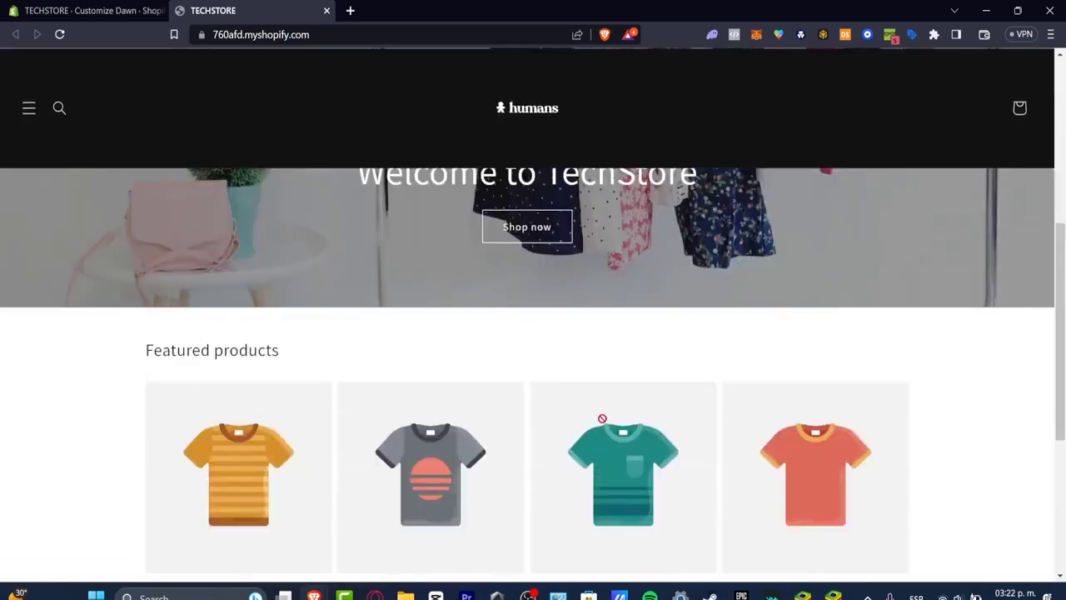
{"action": "scroll", "coordinate": [602, 418], "scroll_direction": "down", "scroll_amount": 4}
{"action": "scroll", "coordinate": [621, 416], "scroll_direction": "up", "scroll_amount": 10}
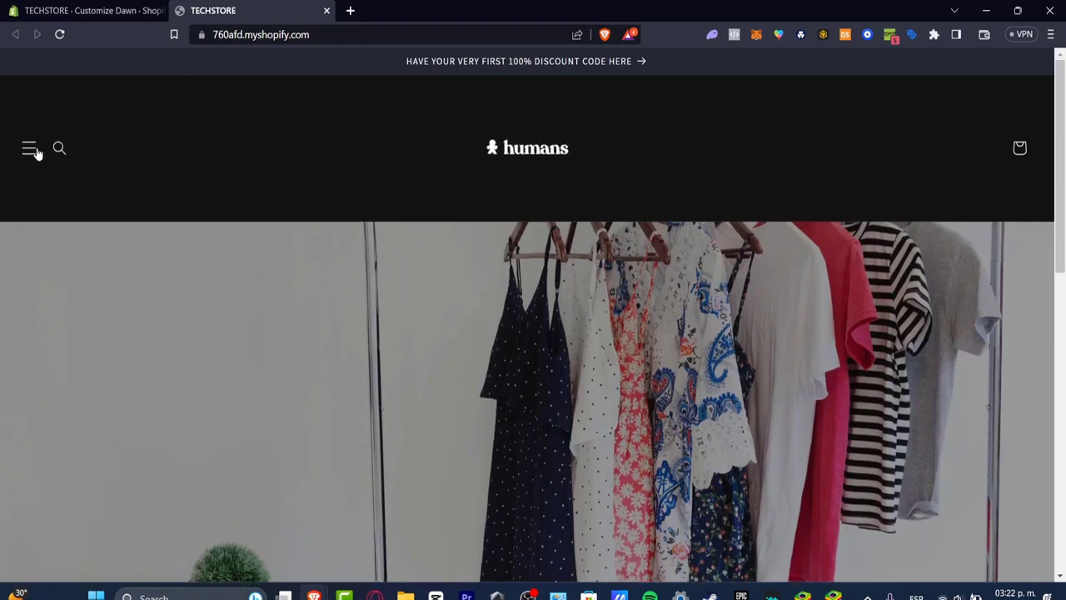
{"action": "left_click", "coordinate": [34, 151]}
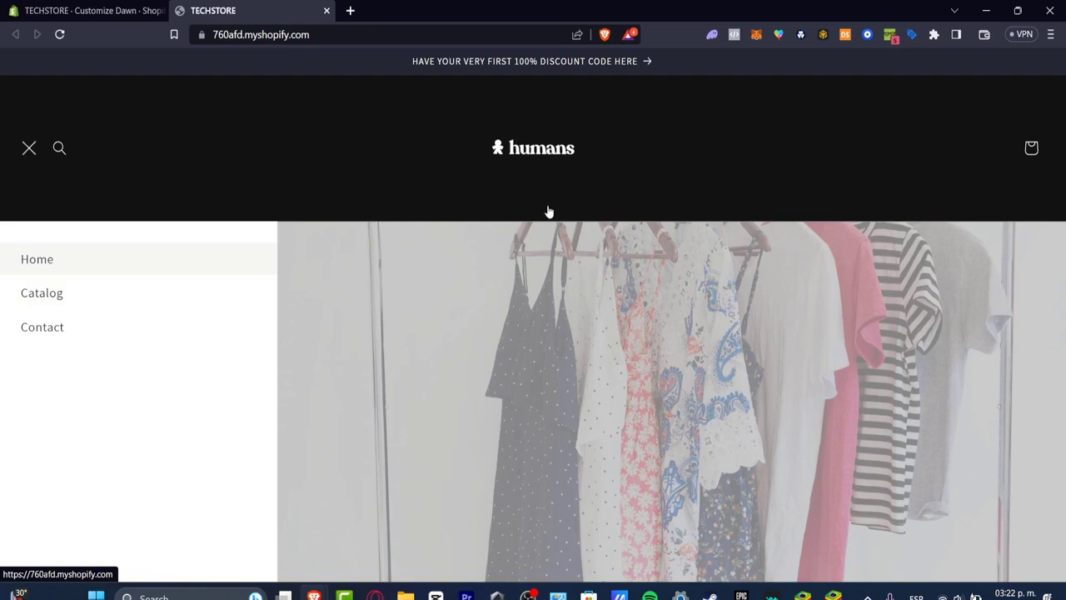
{"action": "left_click", "coordinate": [606, 356]}
{"action": "scroll", "coordinate": [594, 240], "scroll_direction": "down", "scroll_amount": 15}
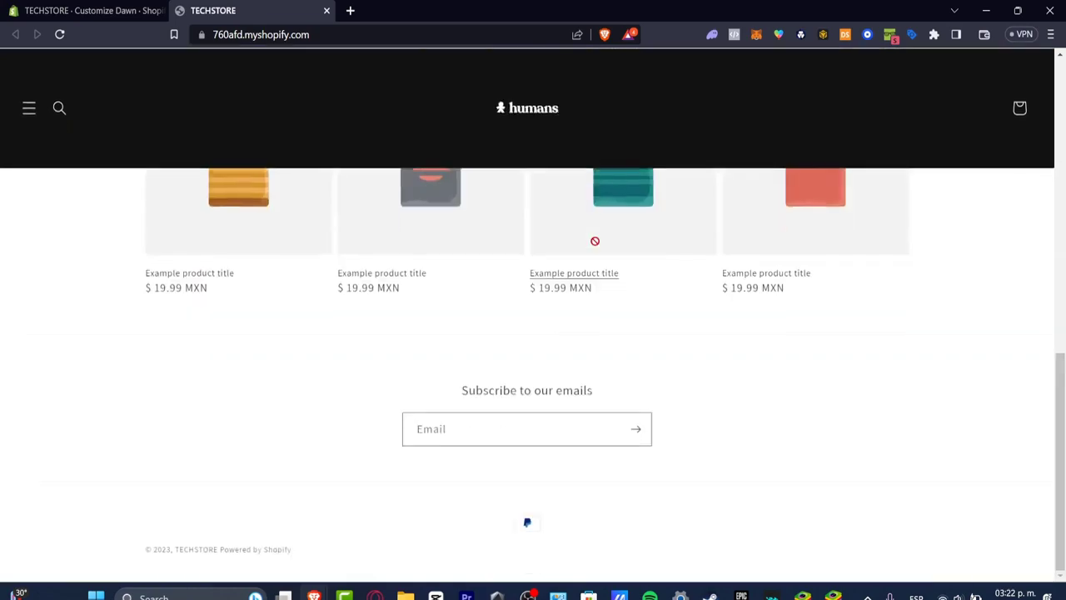
Close the live storefront and exit the Dawn theme editor to the store's Themes page
{"action": "left_click", "coordinate": [146, 10]}
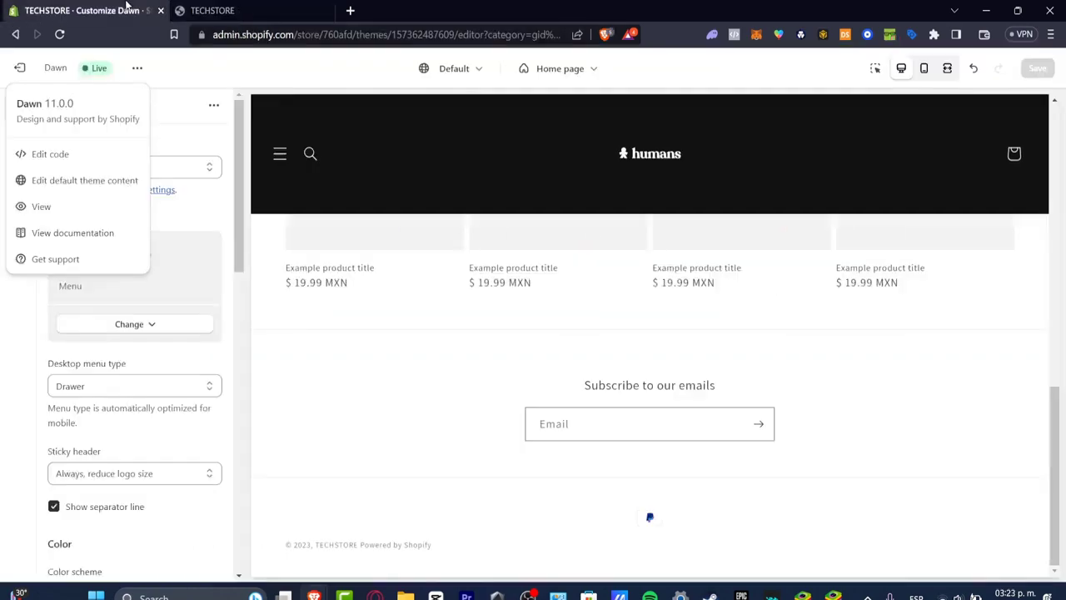
{"action": "left_click", "coordinate": [250, 10]}
{"action": "left_click", "coordinate": [327, 10]}
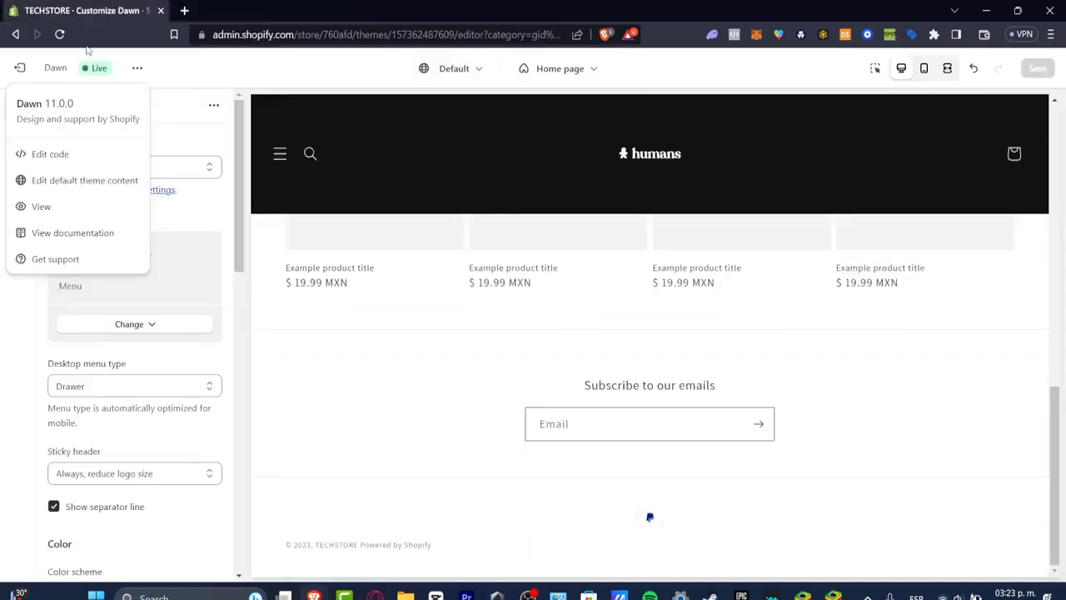
{"action": "left_click", "coordinate": [19, 68]}
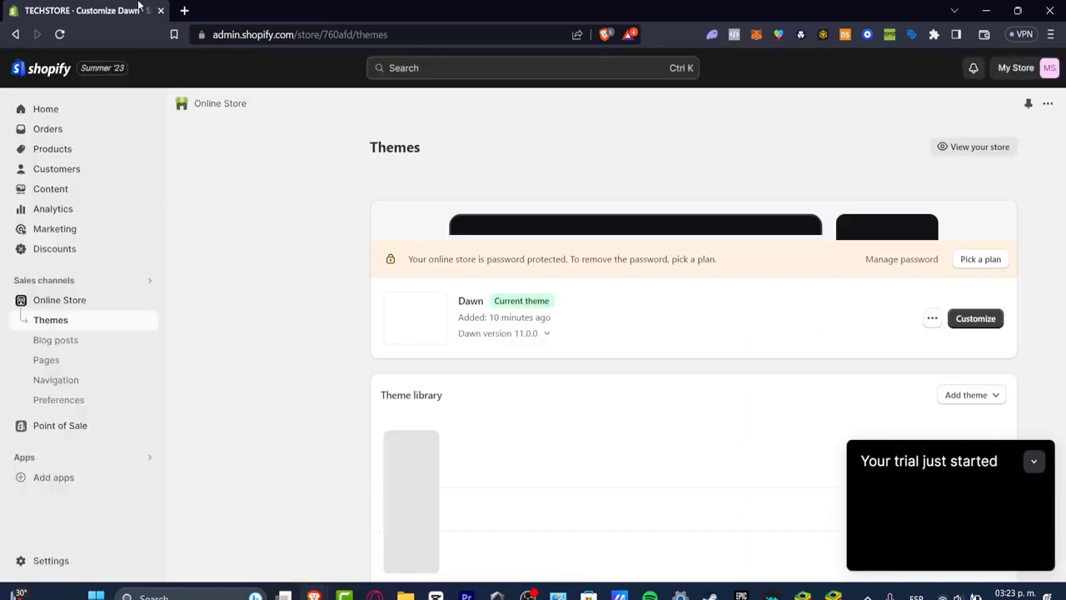
Review the payment providers and supported methods in the store's Payments settings, and collapse the trial notice on returning to Themes
{"action": "left_click", "coordinate": [37, 565]}
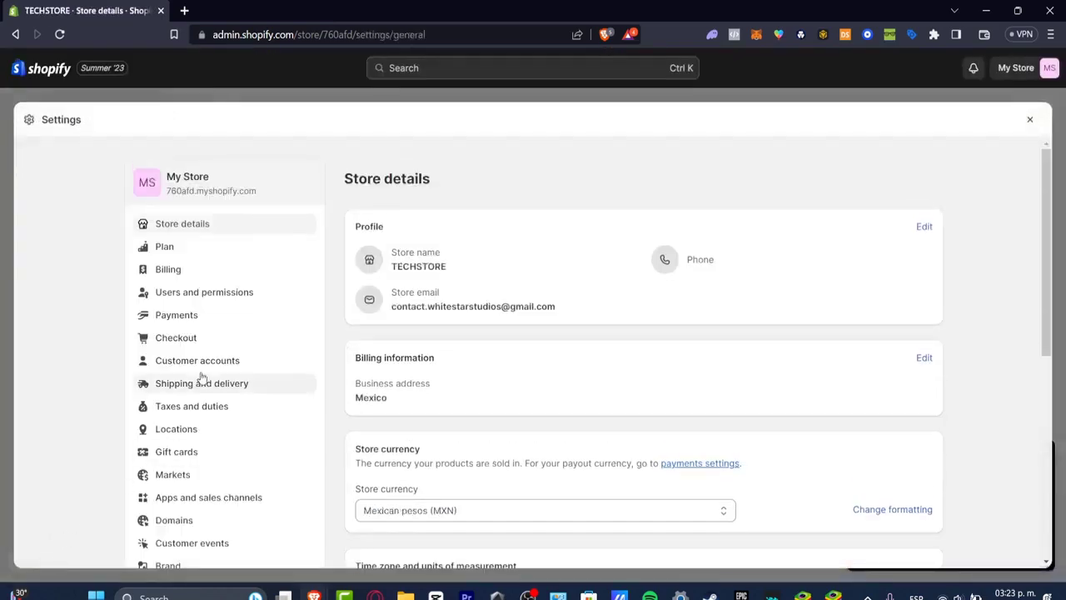
{"action": "left_click", "coordinate": [176, 322]}
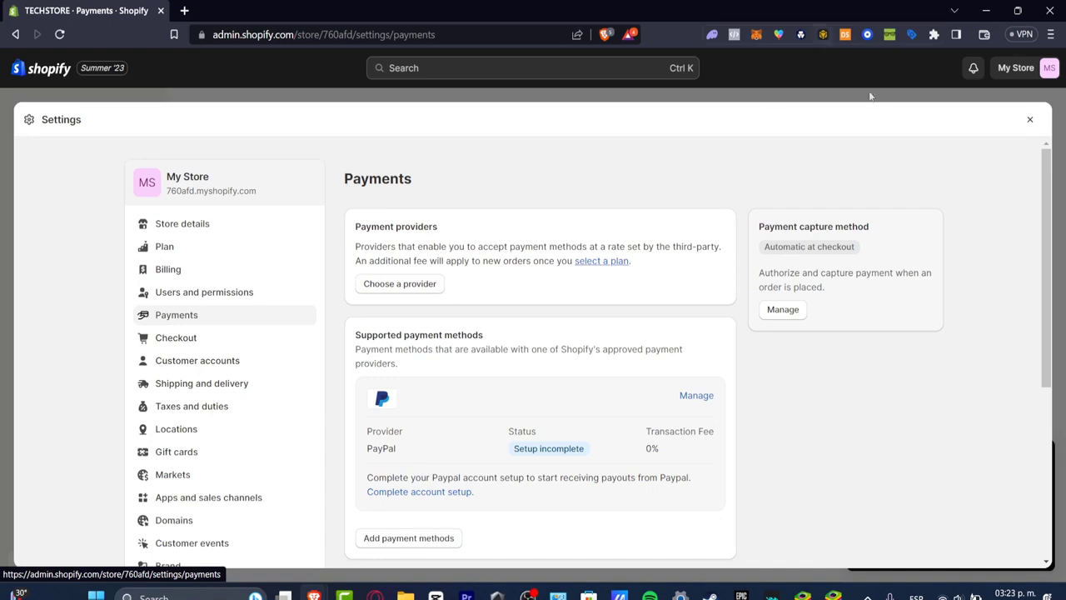
{"action": "left_click", "coordinate": [1029, 120]}
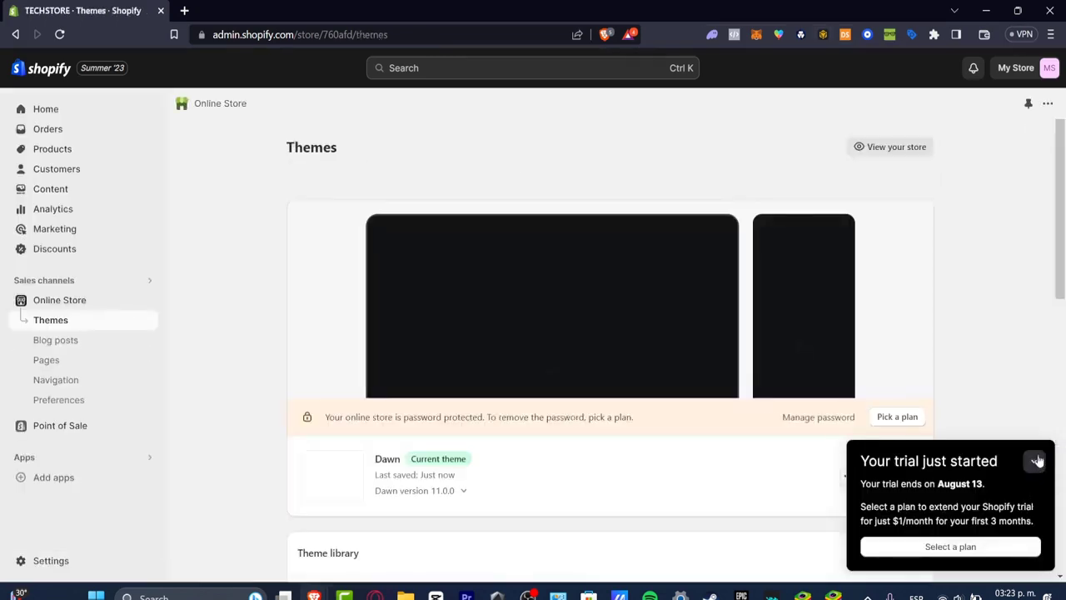
{"action": "left_click", "coordinate": [1034, 461]}
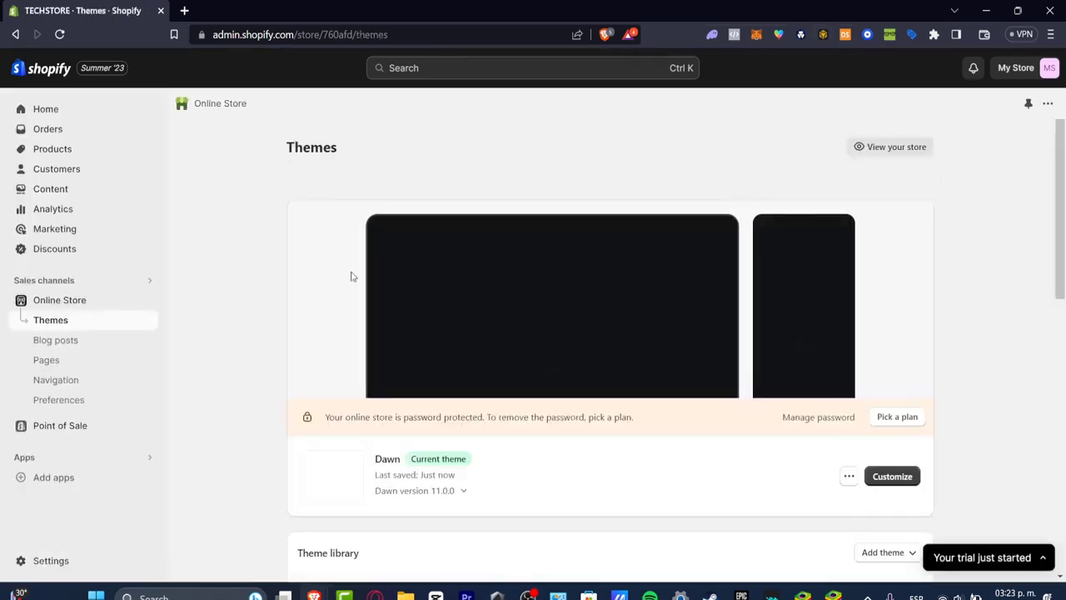
Look through the store admin's Products, Orders, Customers, Content, Analytics and Discounts sections
{"action": "left_click", "coordinate": [66, 148]}
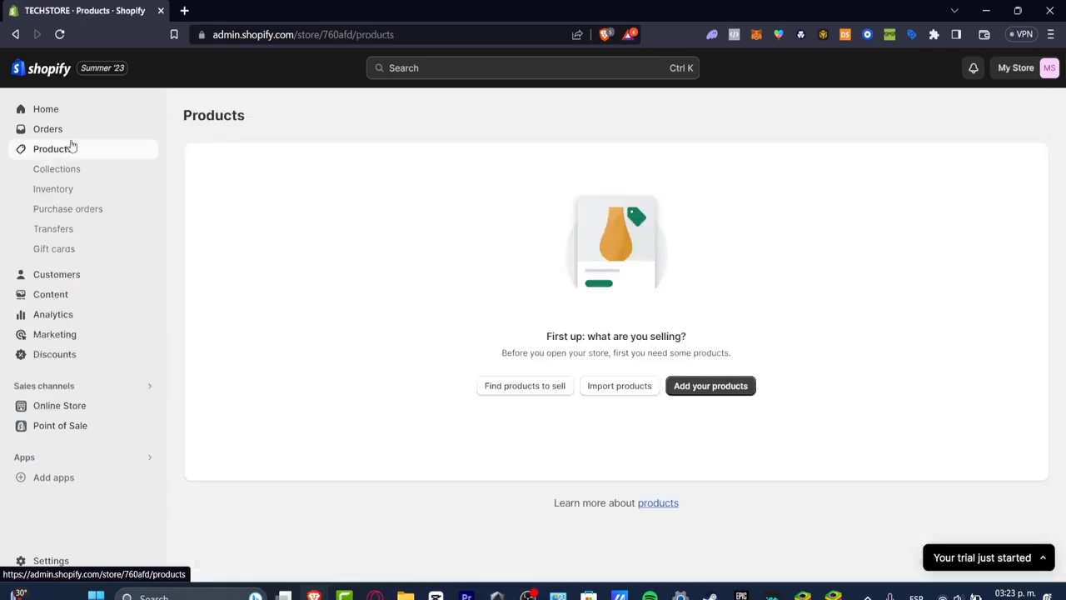
{"action": "left_click", "coordinate": [55, 131]}
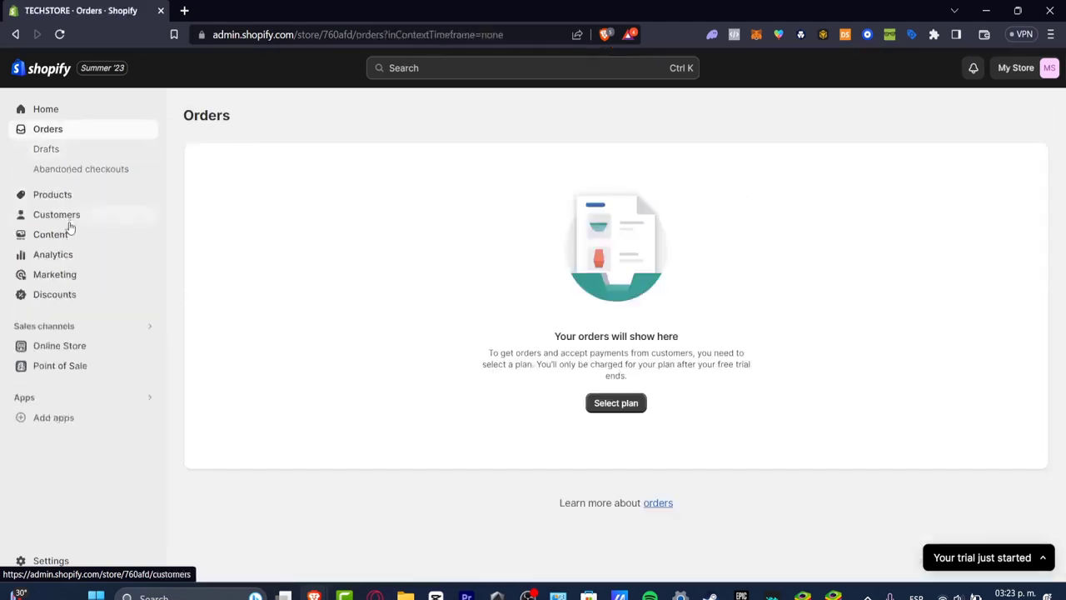
{"action": "left_click", "coordinate": [56, 212]}
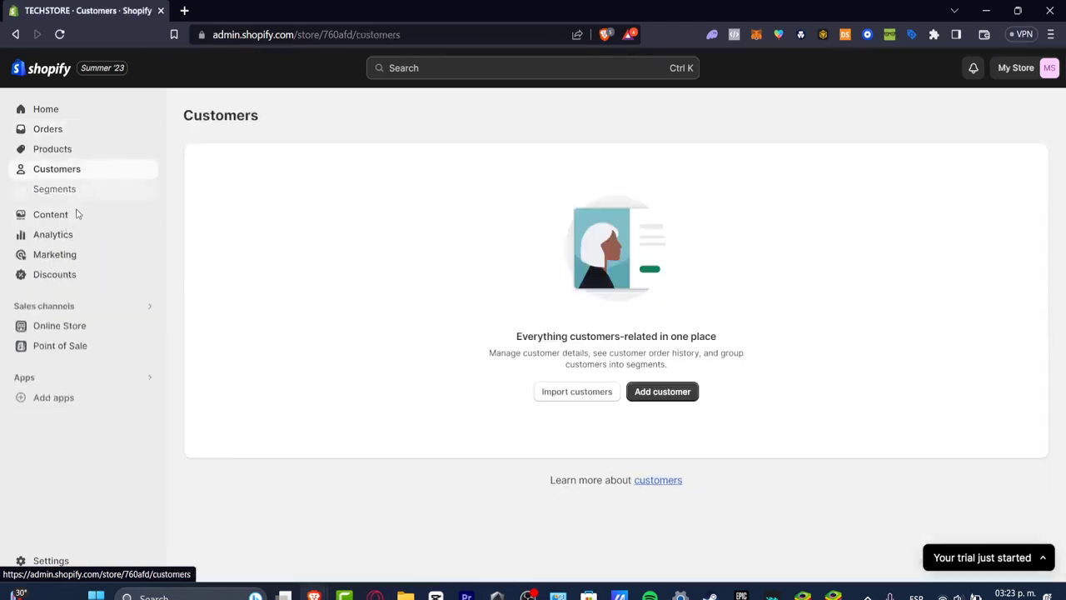
{"action": "left_click", "coordinate": [72, 218]}
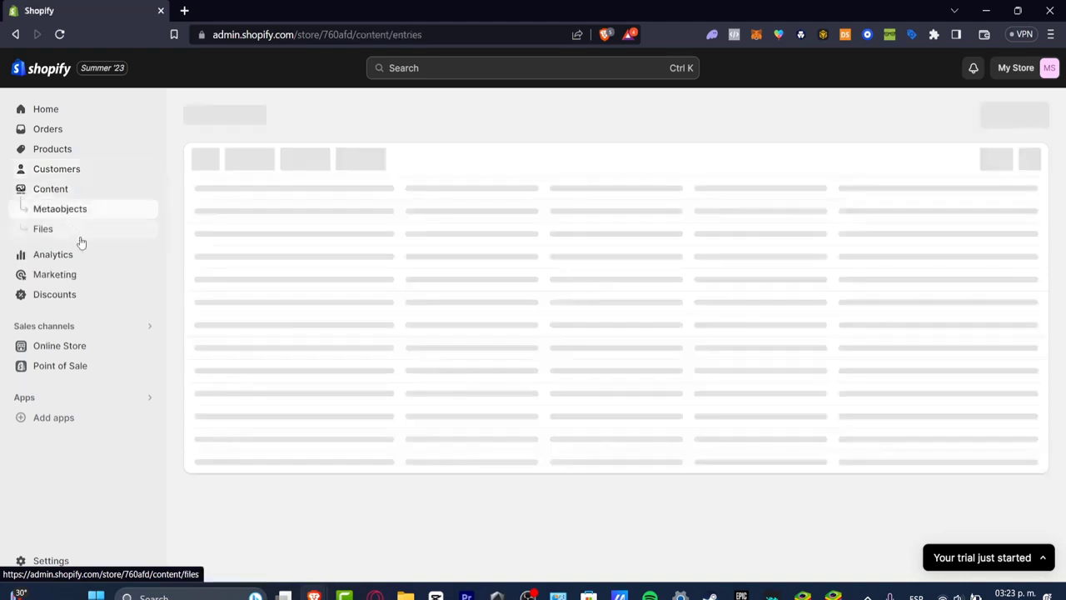
{"action": "left_click", "coordinate": [85, 257]}
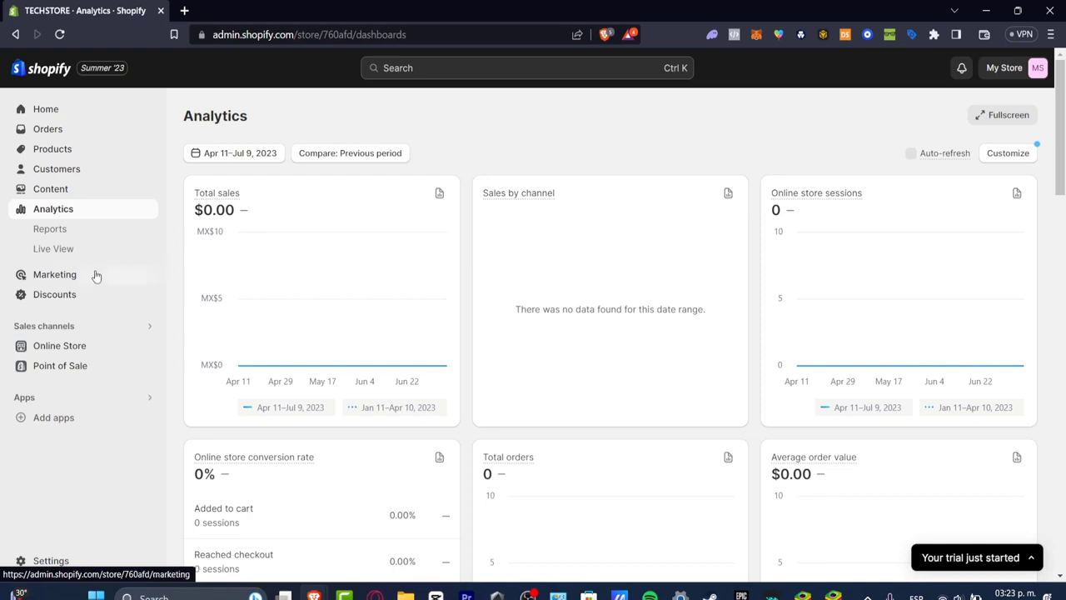
{"action": "left_click", "coordinate": [76, 285]}
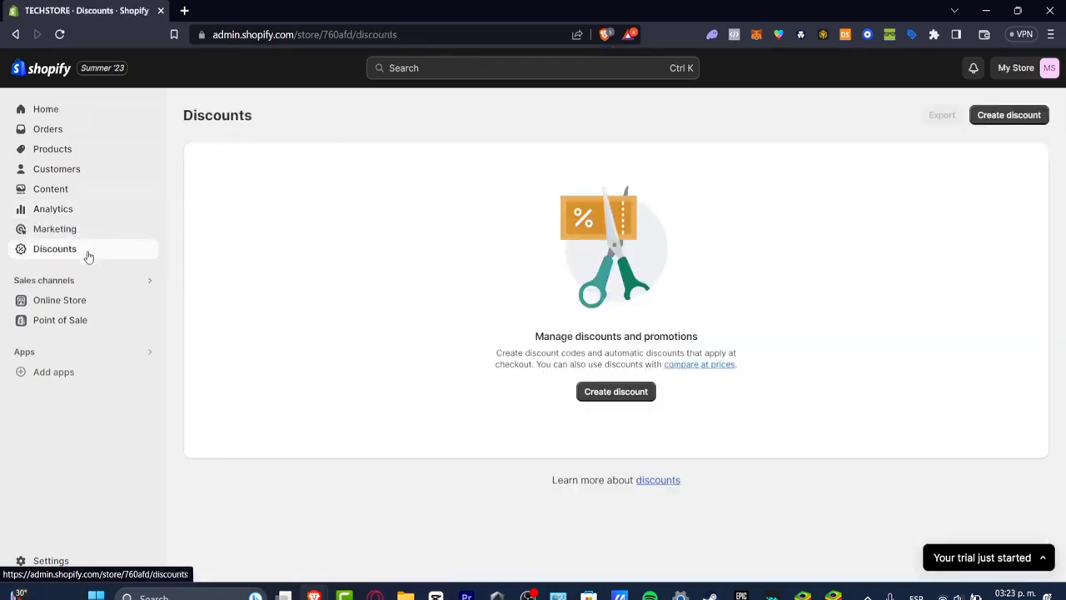
Return to the online store's themes and examine the current Dawn theme, theme library and popular free themes
{"action": "left_click", "coordinate": [92, 300]}
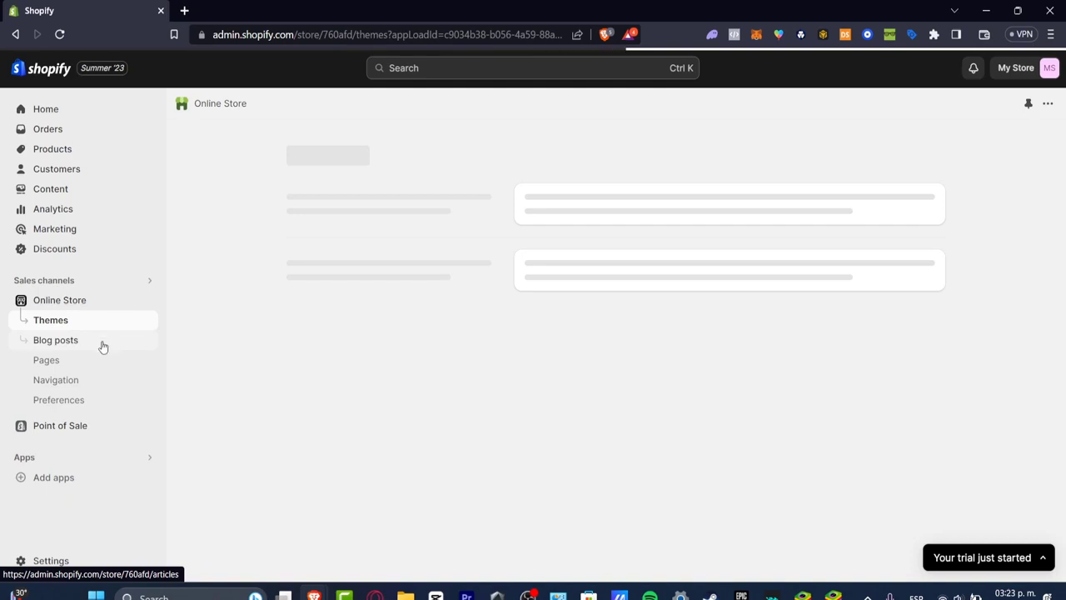
{"action": "scroll", "coordinate": [941, 298], "scroll_direction": "down", "scroll_amount": 2}
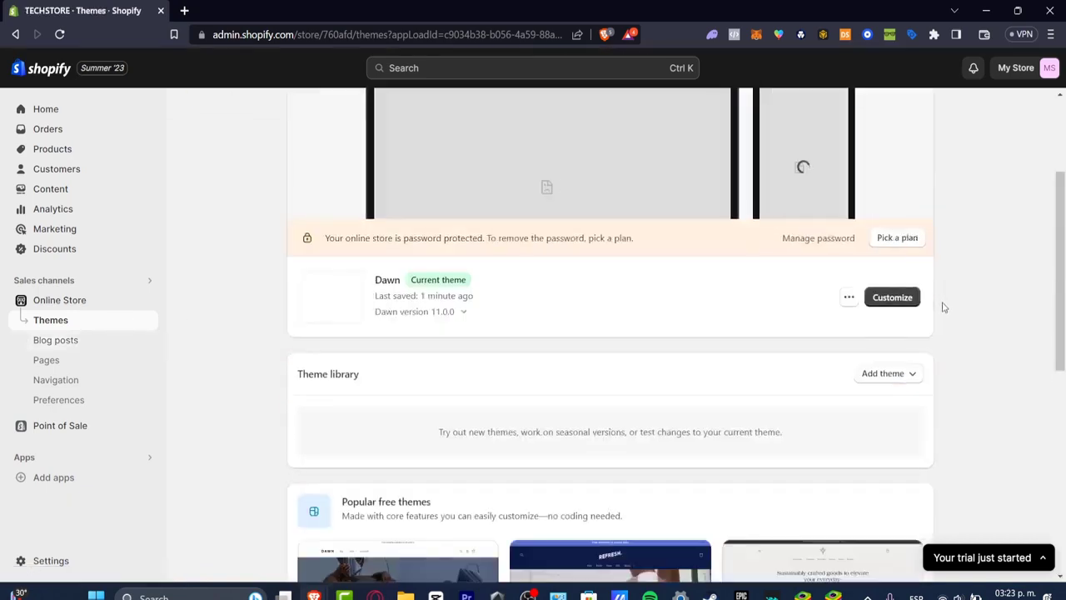
{"action": "scroll", "coordinate": [951, 316], "scroll_direction": "down", "scroll_amount": 4}
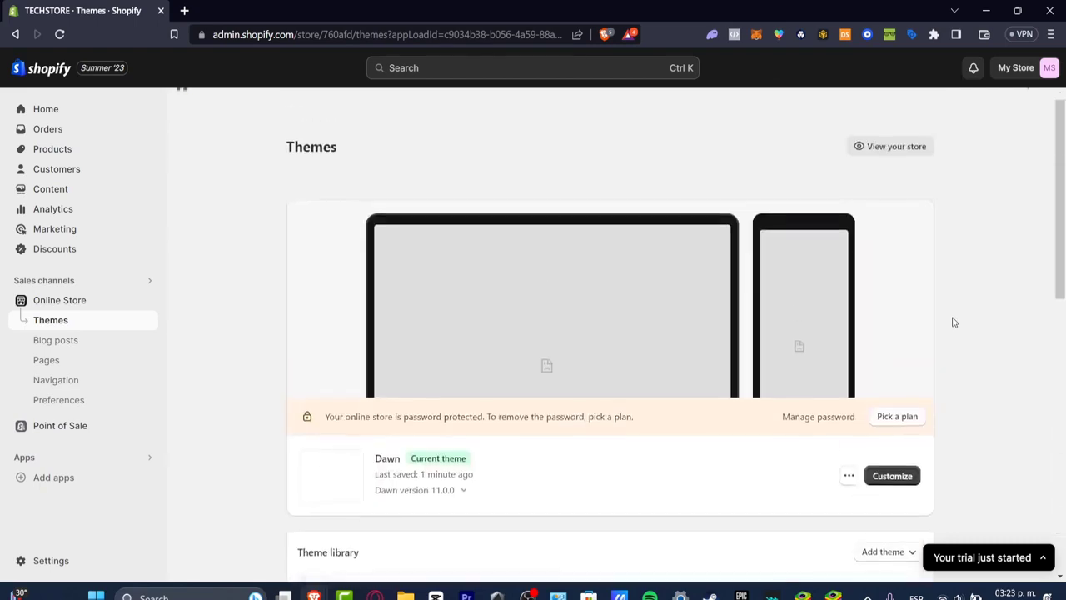